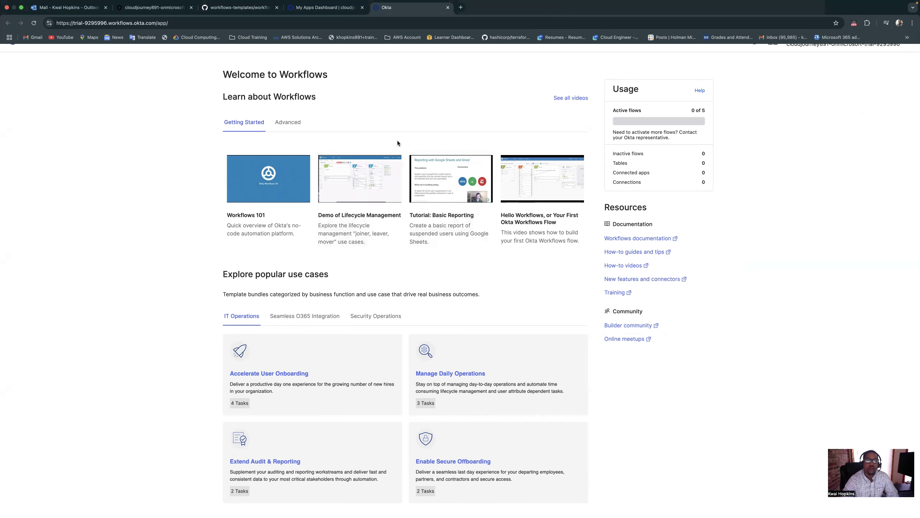
pyautogui.scroll(-2, 399, 143)
pyautogui.scroll(3, 398, 141)
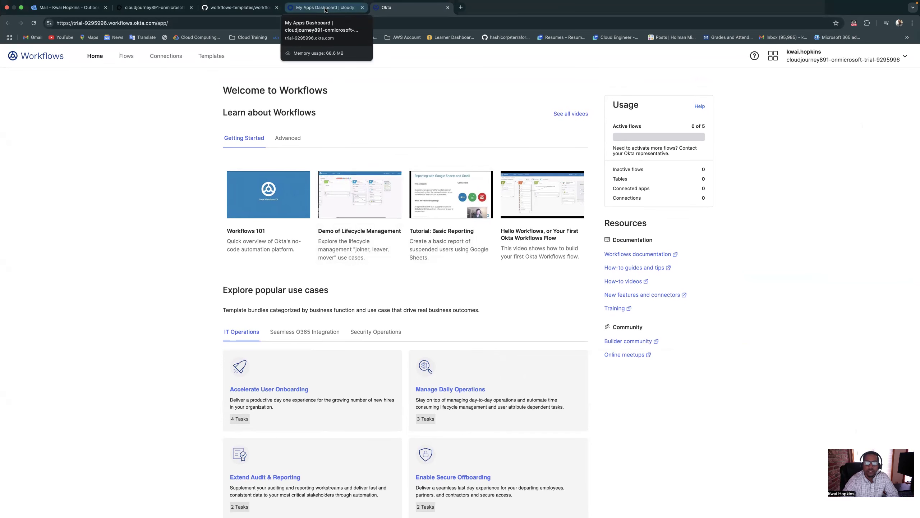
pyautogui.click(325, 10)
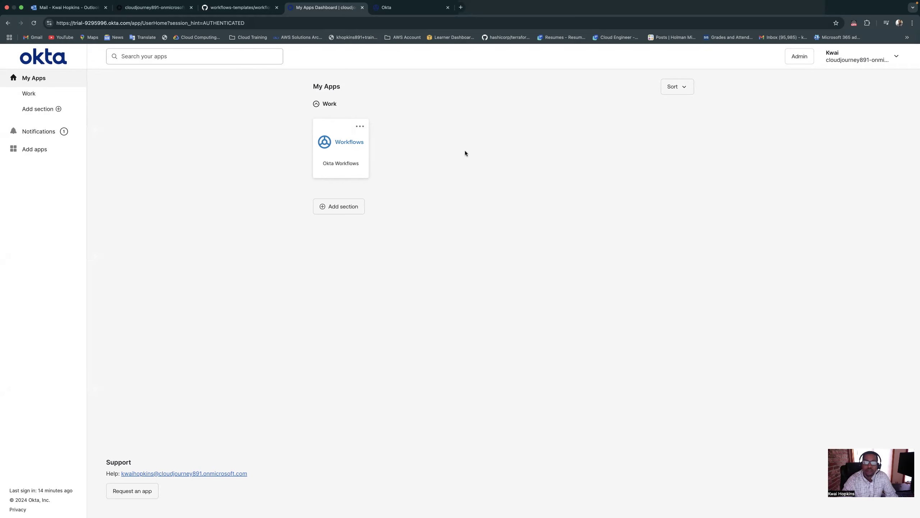
pyautogui.click(241, 8)
pyautogui.click(321, 9)
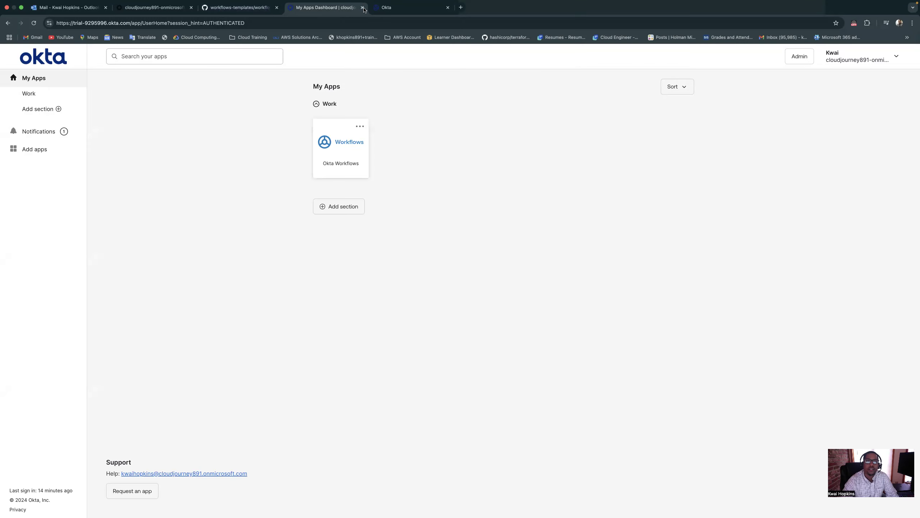
pyautogui.click(398, 10)
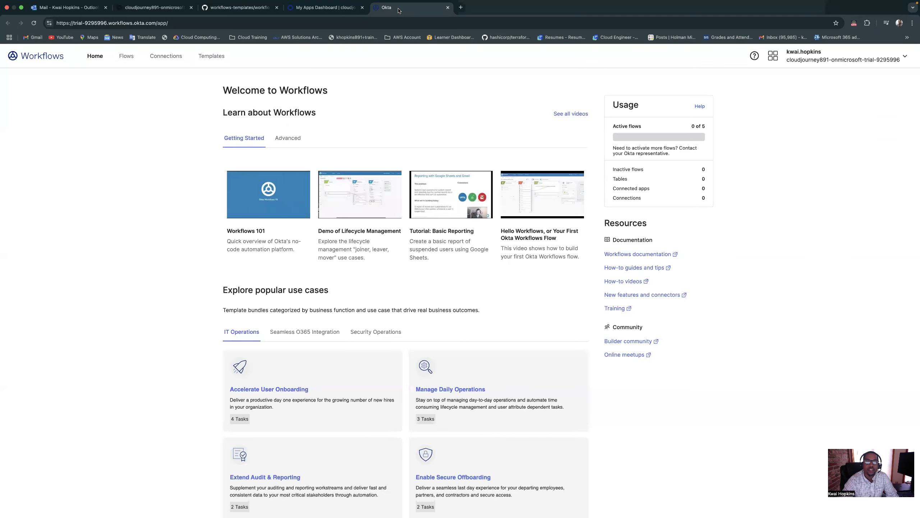
# Examine the popular use cases on the Workflows home page for IT Operations, Seamless O365 Integration and Security Operations
pyautogui.scroll(-1, 423, 170)
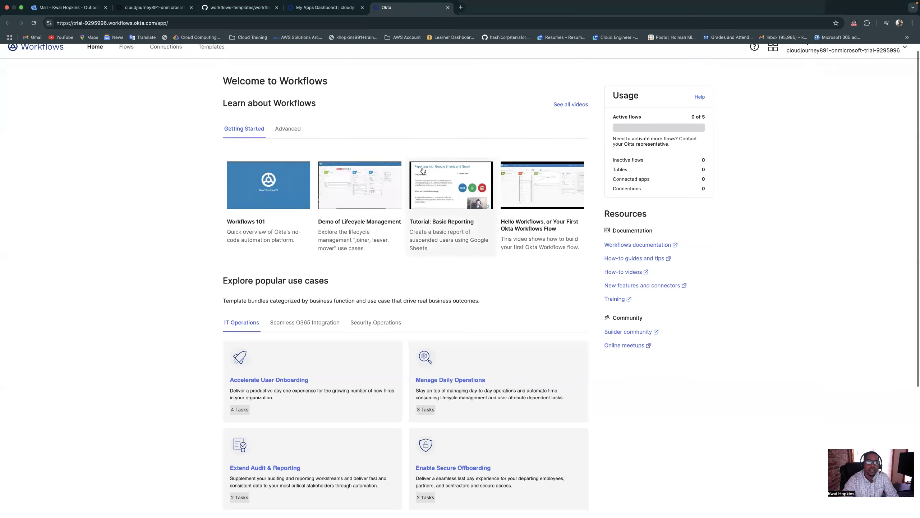
pyautogui.scroll(1, 322, 129)
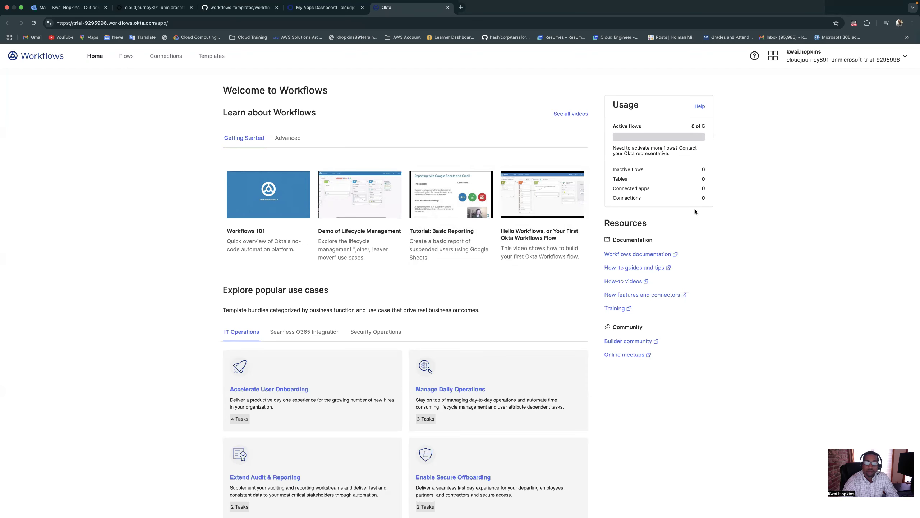
pyautogui.scroll(-2, 616, 227)
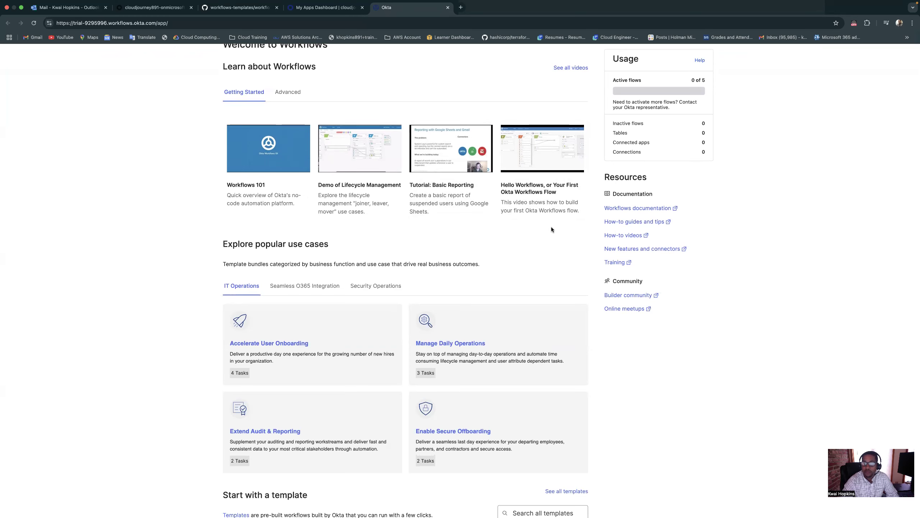
pyautogui.scroll(-1, 551, 227)
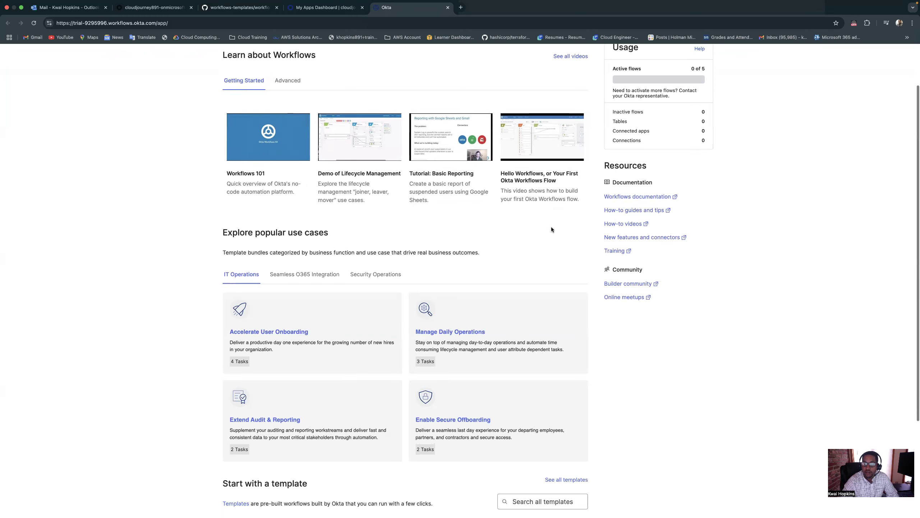
pyautogui.scroll(-2, 554, 235)
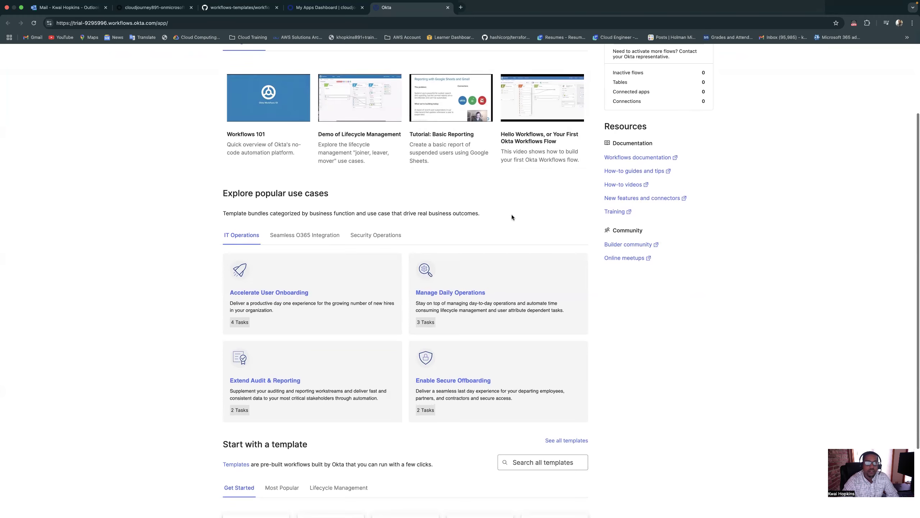
pyautogui.scroll(-4, 512, 217)
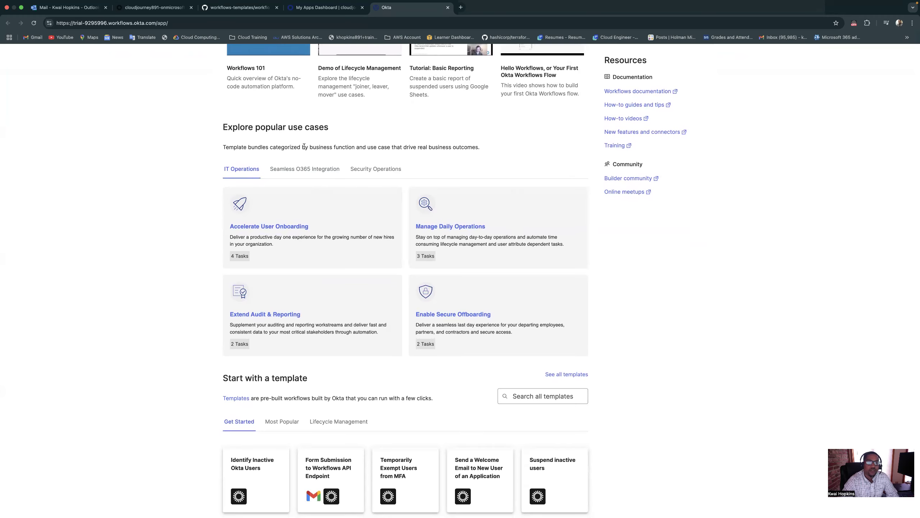
pyautogui.scroll(-2, 312, 152)
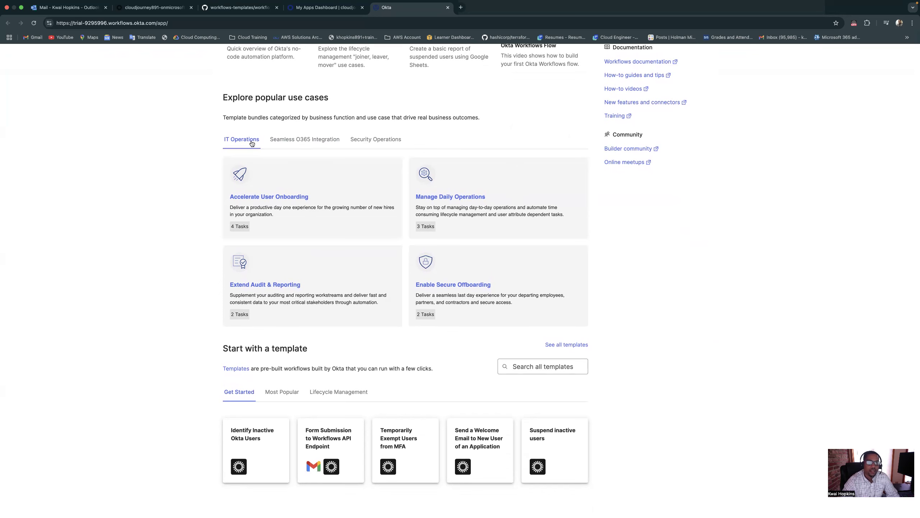
pyautogui.click(304, 142)
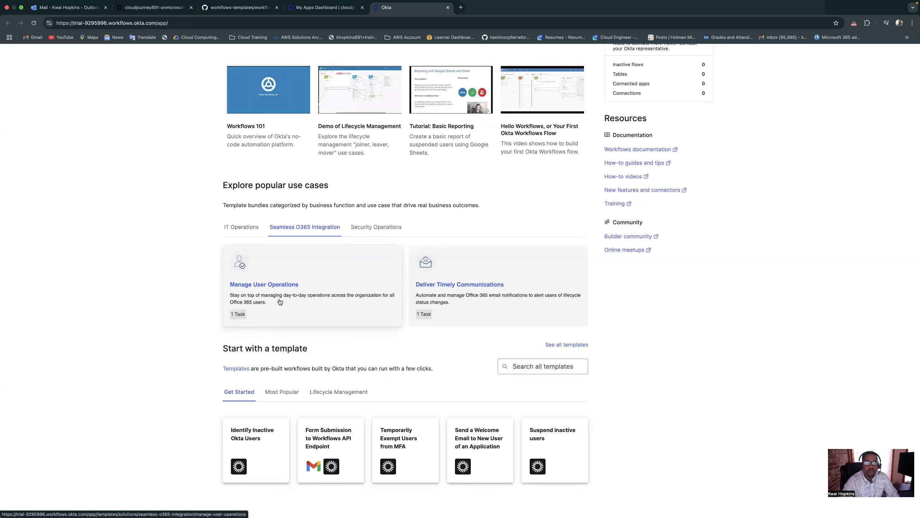
pyautogui.click(369, 229)
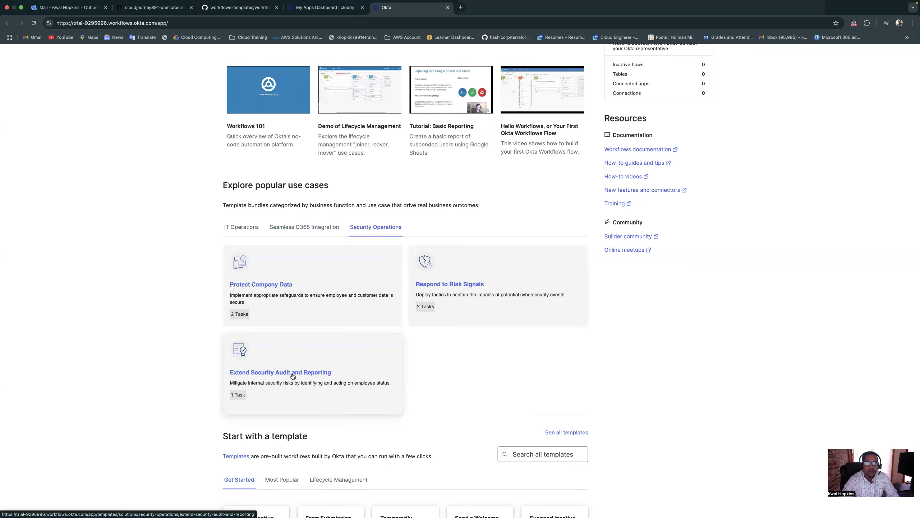
# Browse the starter templates on the Workflows home page and show the Most Popular ones
pyautogui.scroll(-3, 317, 377)
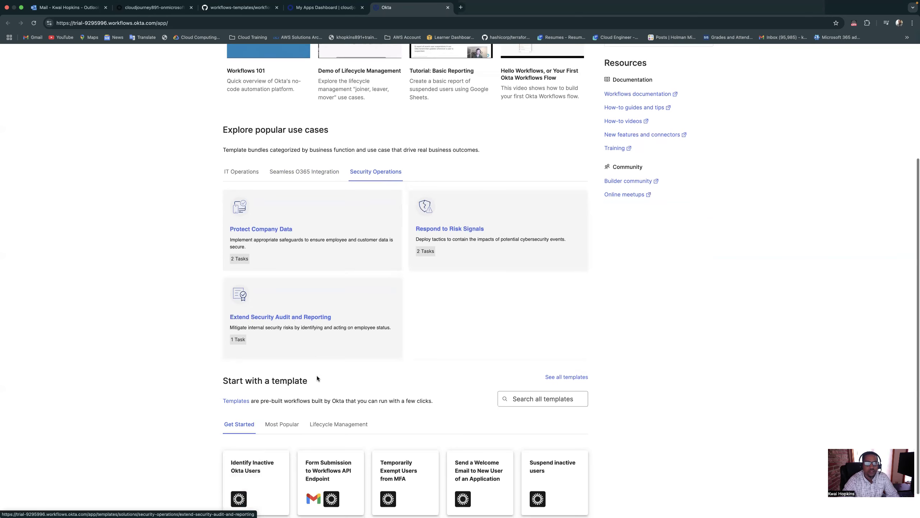
pyautogui.scroll(-2, 317, 377)
pyautogui.click(542, 369)
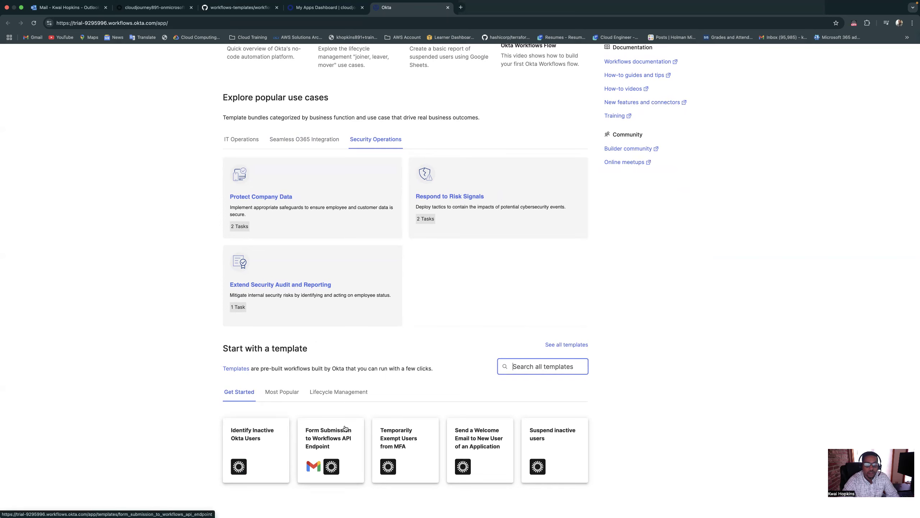
pyautogui.click(292, 397)
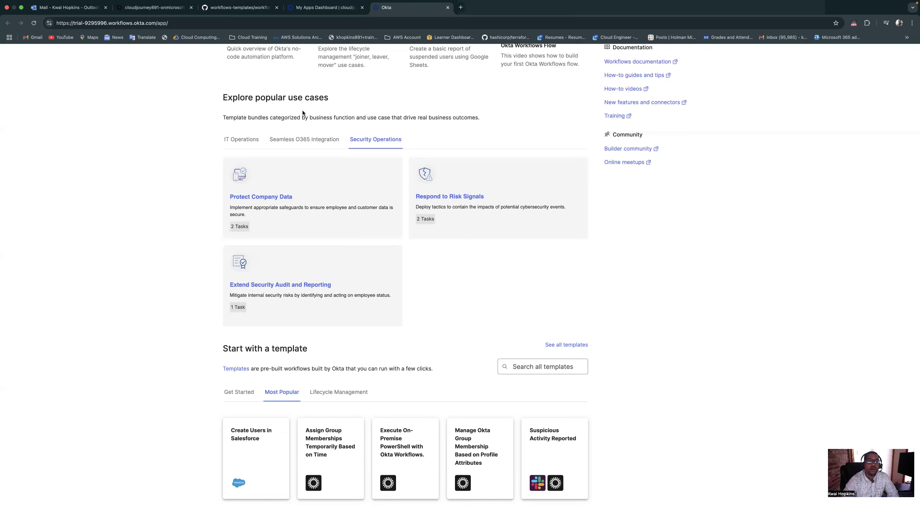
# Go from the My Apps dashboard to the Okta Admin Console, verifying with an Okta Verify push notification
pyautogui.click(316, 10)
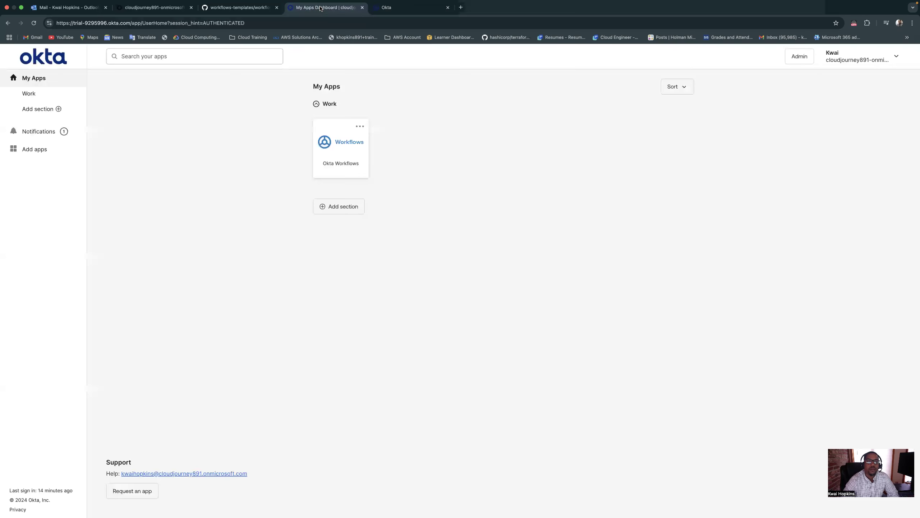
pyautogui.click(377, 10)
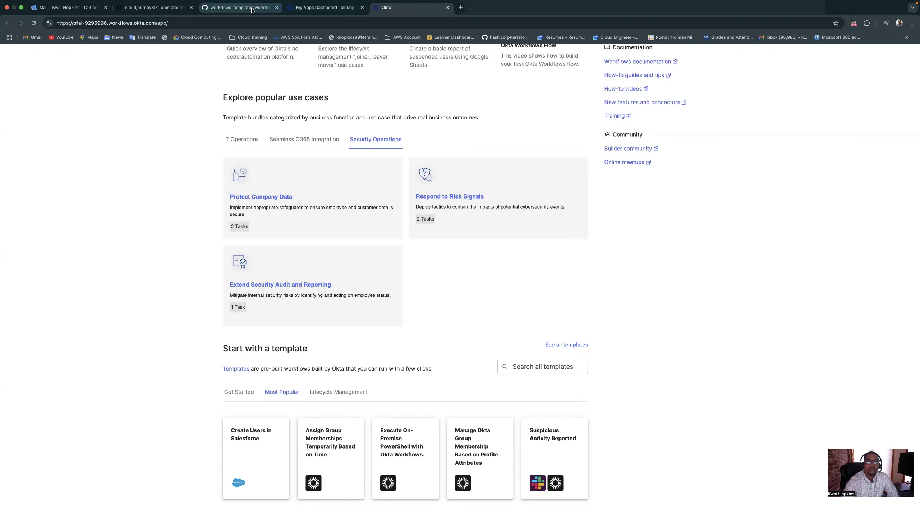
pyautogui.click(239, 7)
pyautogui.click(319, 7)
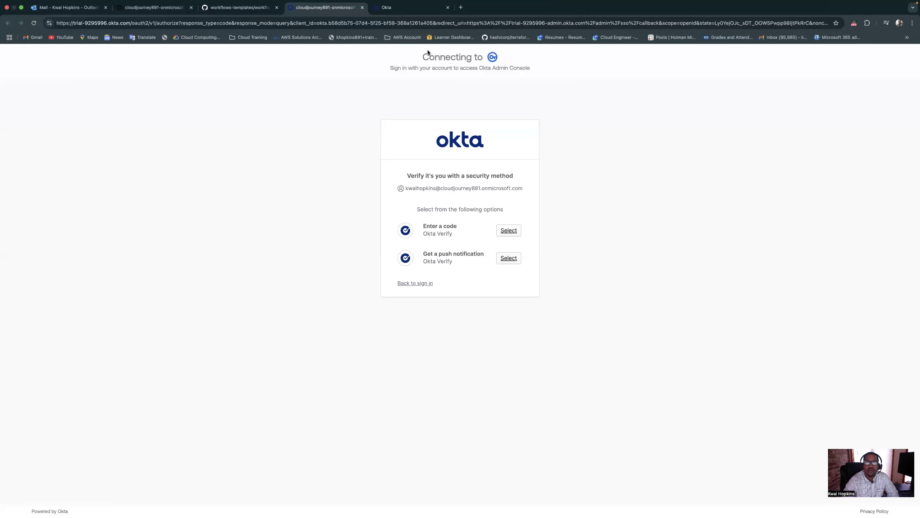
pyautogui.click(508, 258)
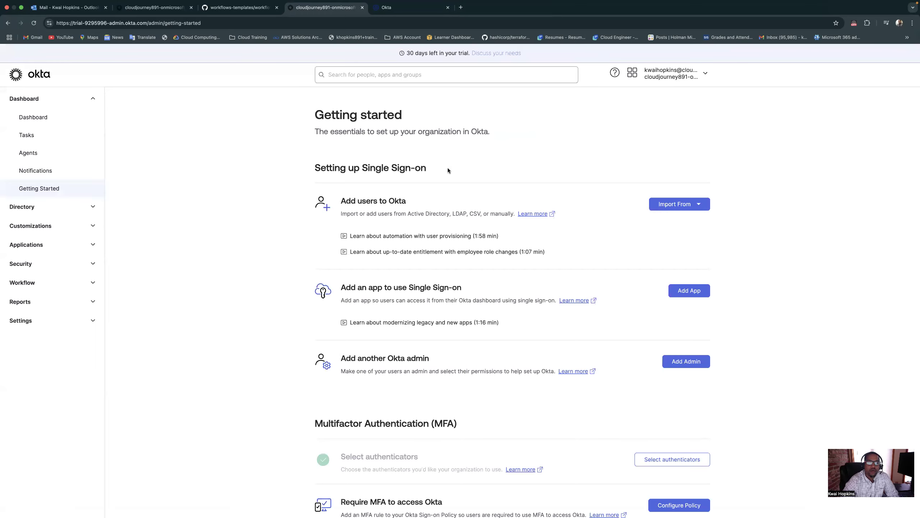
# Launch the Workflows console from the Workflow section of the Admin Console
pyautogui.click(93, 283)
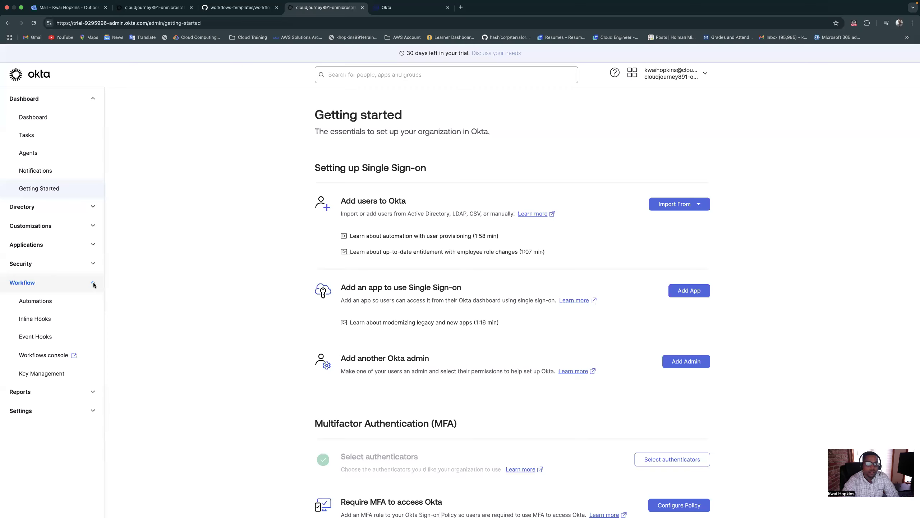
pyautogui.click(57, 358)
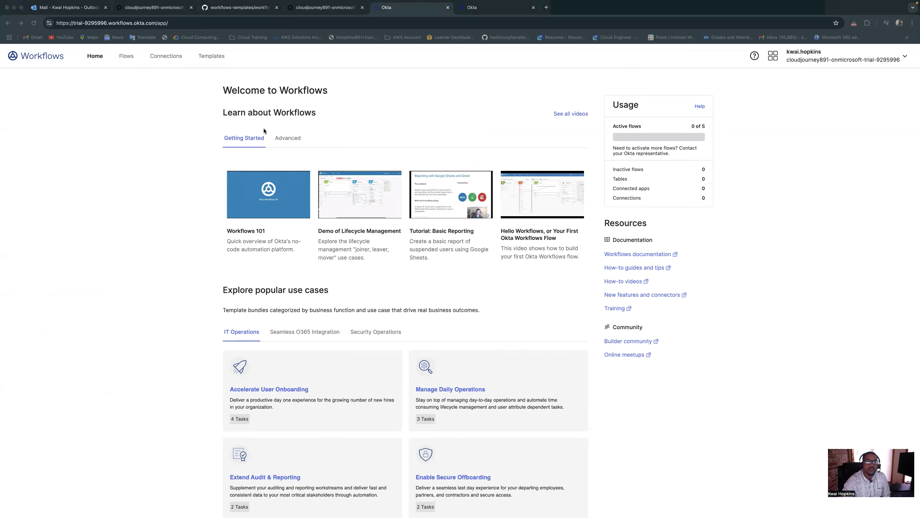
# Look over the Workflows home page, including its resources, and open the Flows page
pyautogui.scroll(-1, 264, 135)
pyautogui.scroll(-2, 264, 134)
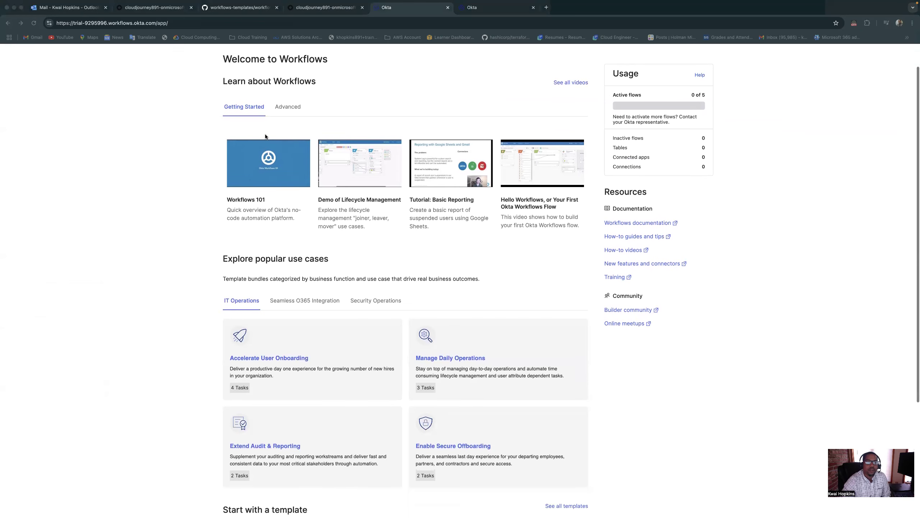
pyautogui.scroll(-5, 346, 145)
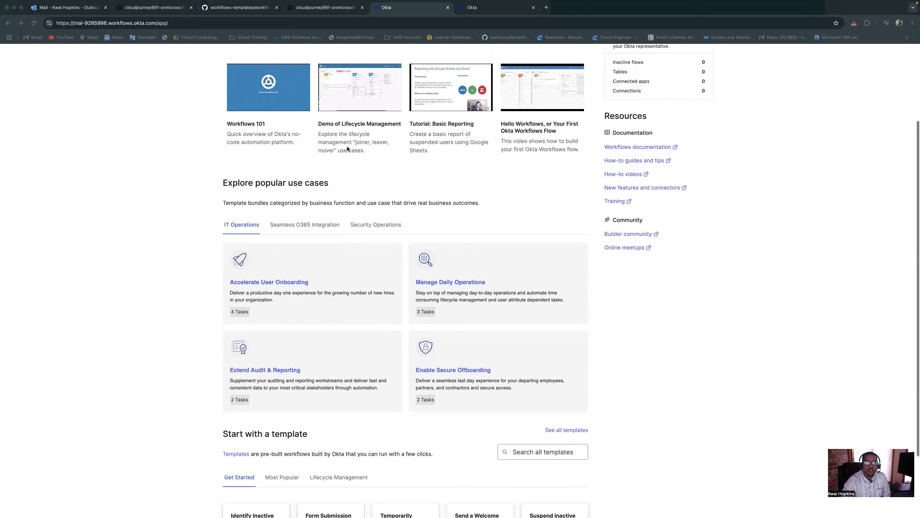
pyautogui.scroll(10, 347, 147)
pyautogui.scroll(-5, 347, 151)
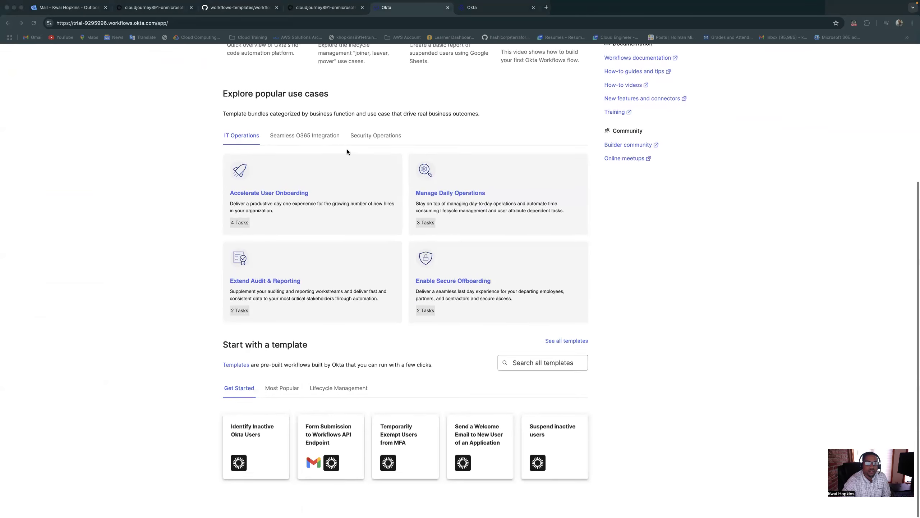
pyautogui.scroll(6, 347, 151)
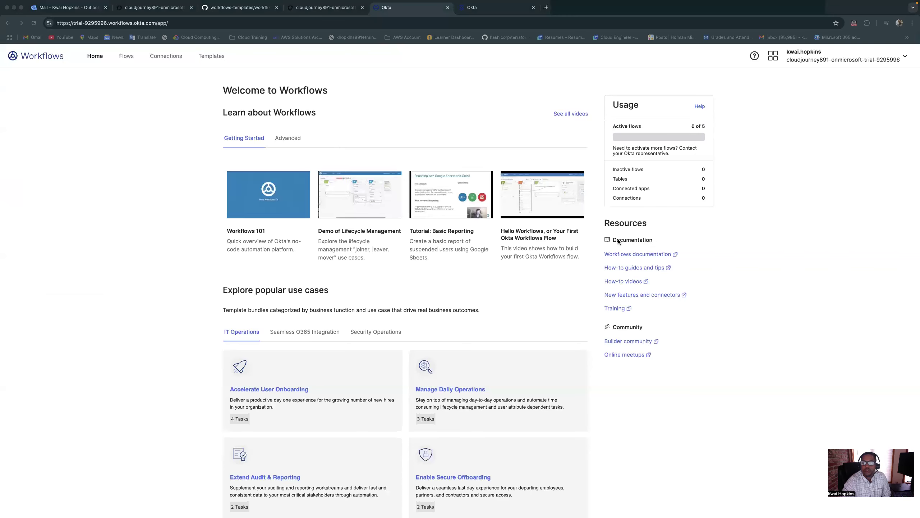
pyautogui.scroll(-1, 476, 229)
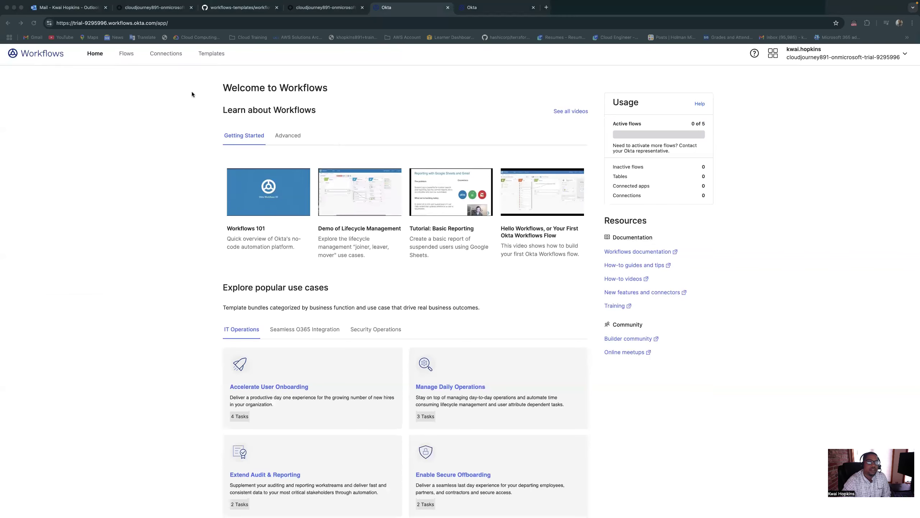
pyautogui.click(127, 57)
pyautogui.click(126, 57)
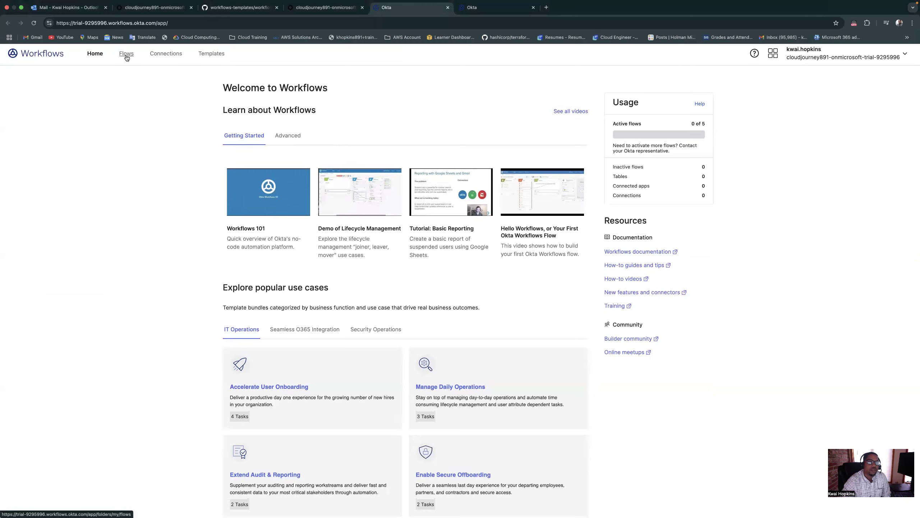
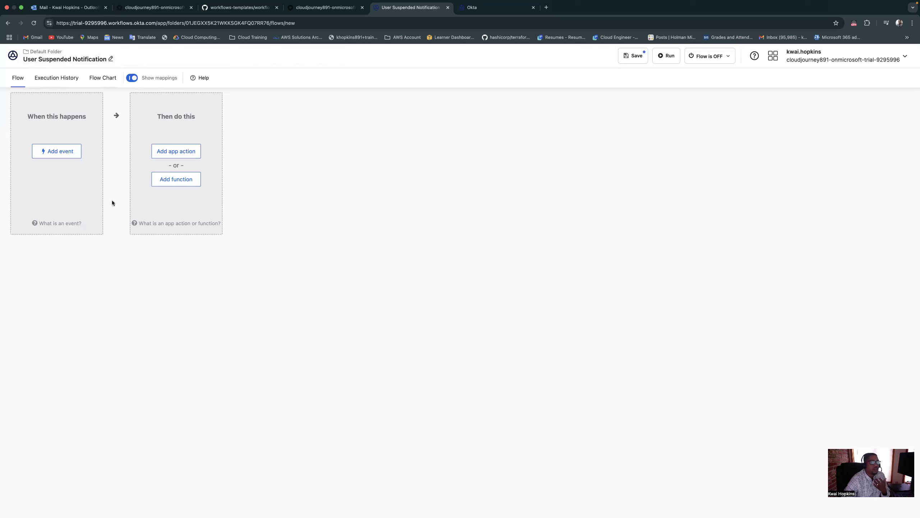
# Start adding a trigger event to the User Suspended Notification flow, choose Okta as the app and browse its events
pyautogui.click(63, 155)
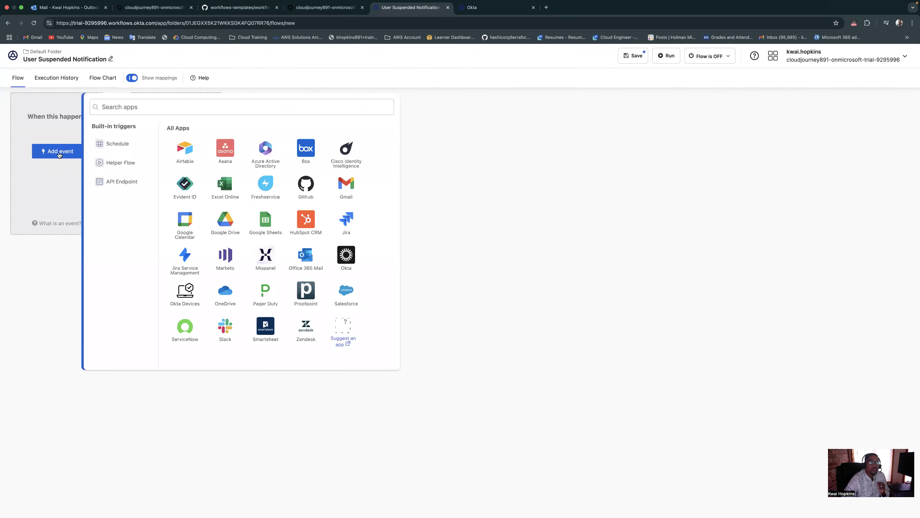
pyautogui.click(347, 258)
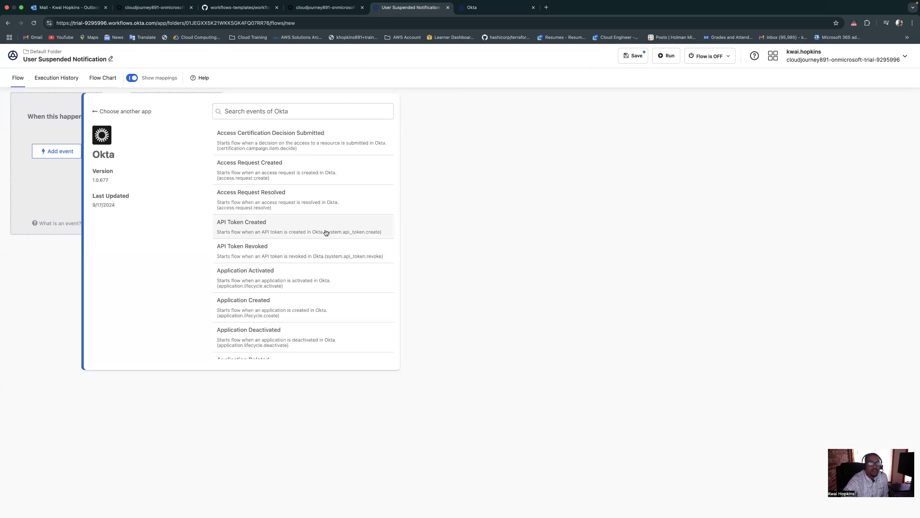
pyautogui.scroll(-1, 218, 230)
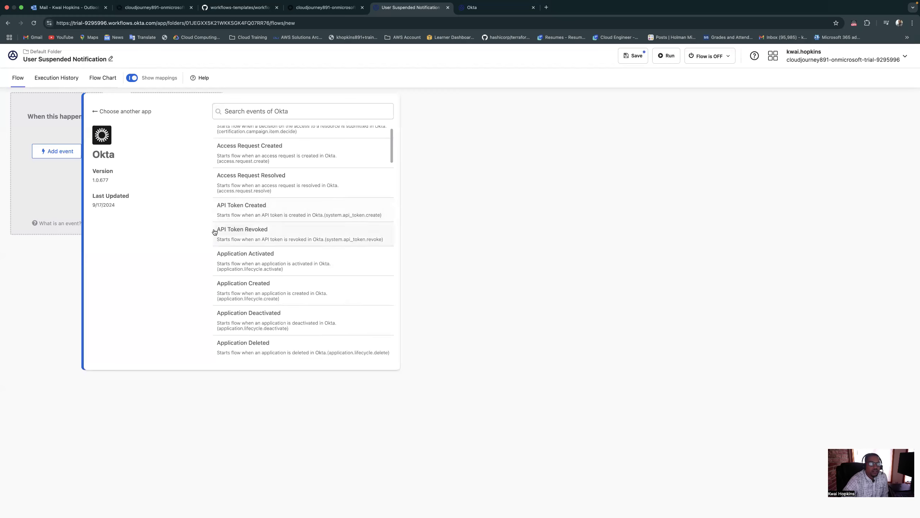
pyautogui.scroll(-3, 236, 232)
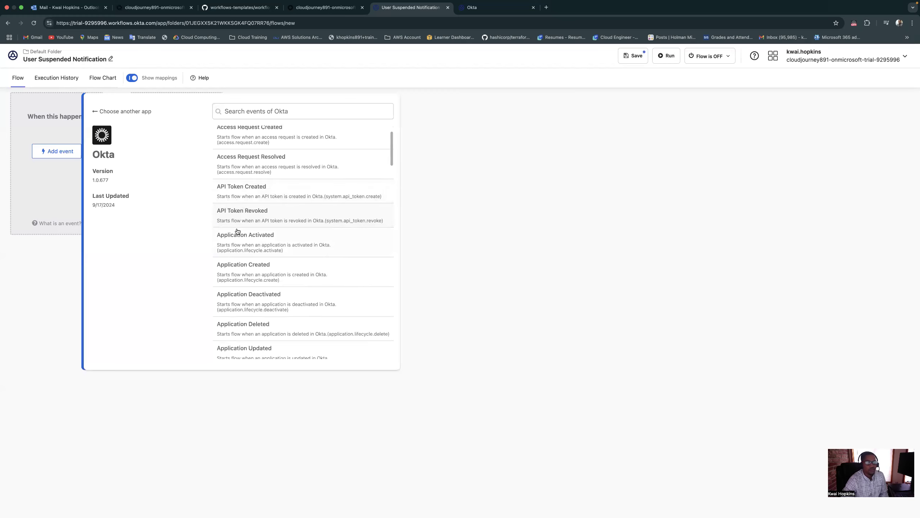
pyautogui.scroll(-6, 243, 231)
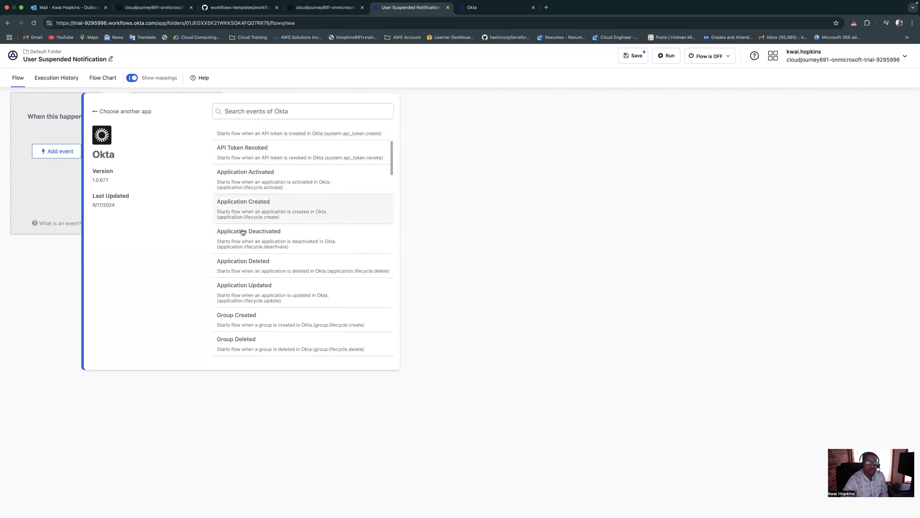
pyautogui.scroll(-3, 243, 232)
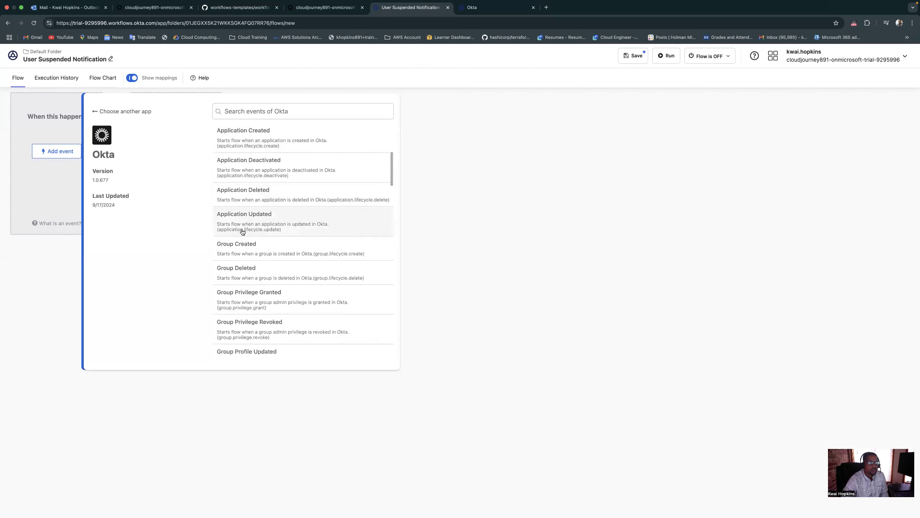
pyautogui.scroll(-1, 243, 232)
# Search the Okta events for "User" and set User Suspended as the flow's trigger event
pyautogui.click(275, 115)
pyautogui.write('User')
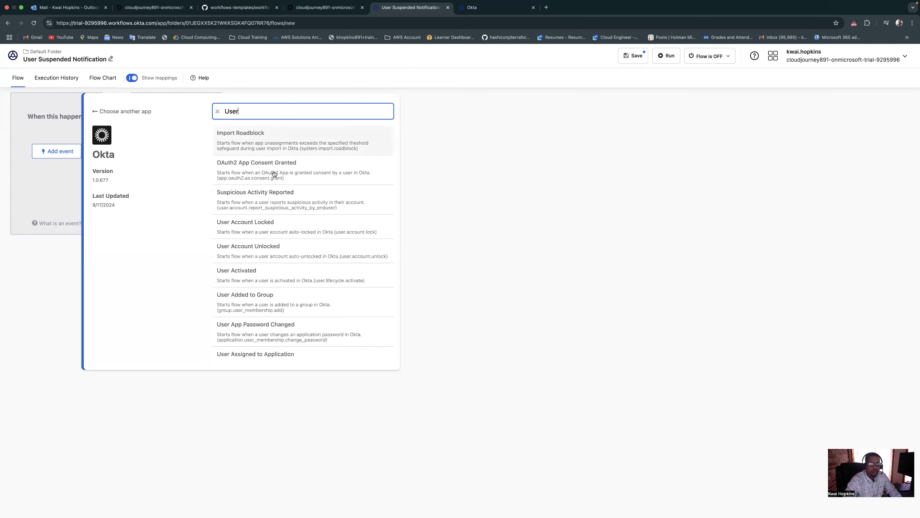
pyautogui.scroll(-3, 277, 265)
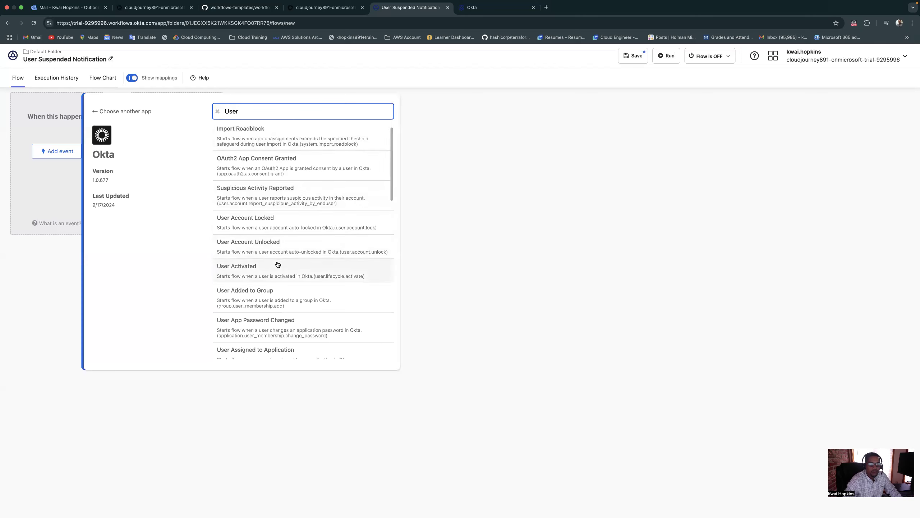
pyautogui.scroll(-10, 278, 264)
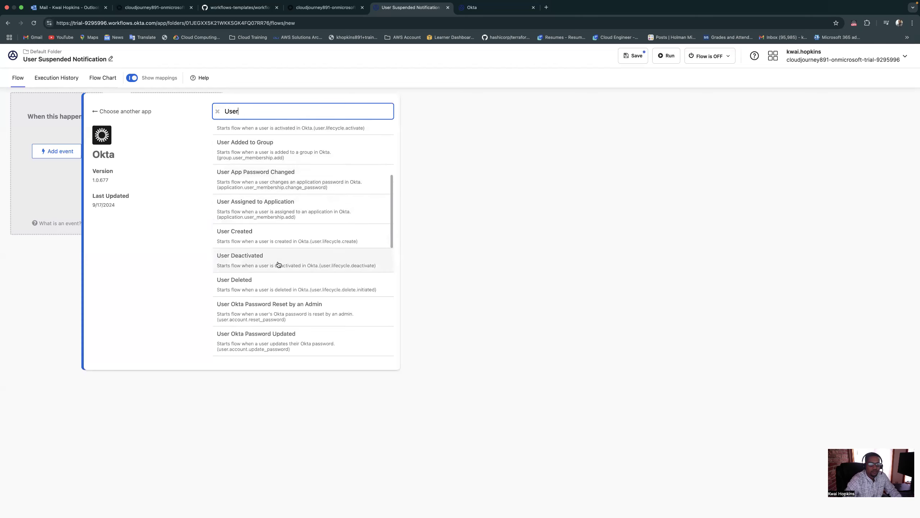
pyautogui.scroll(-6, 279, 265)
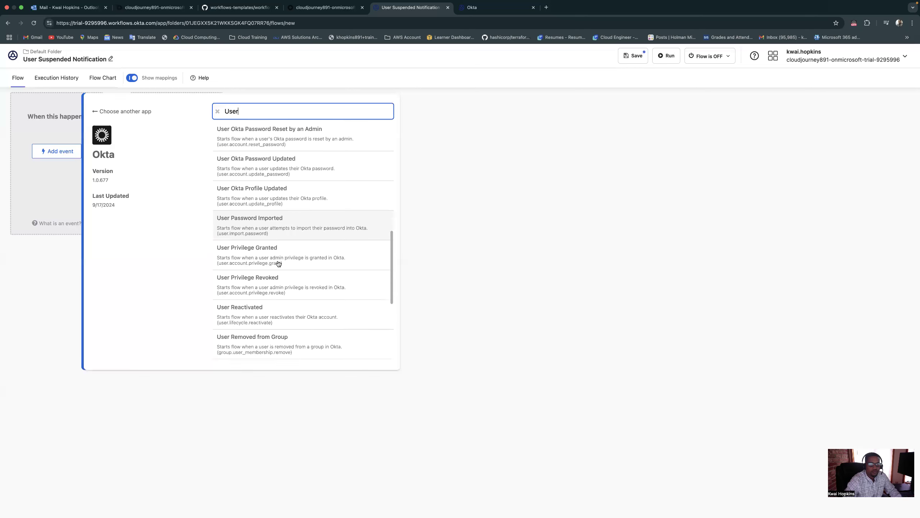
pyautogui.scroll(-2, 267, 293)
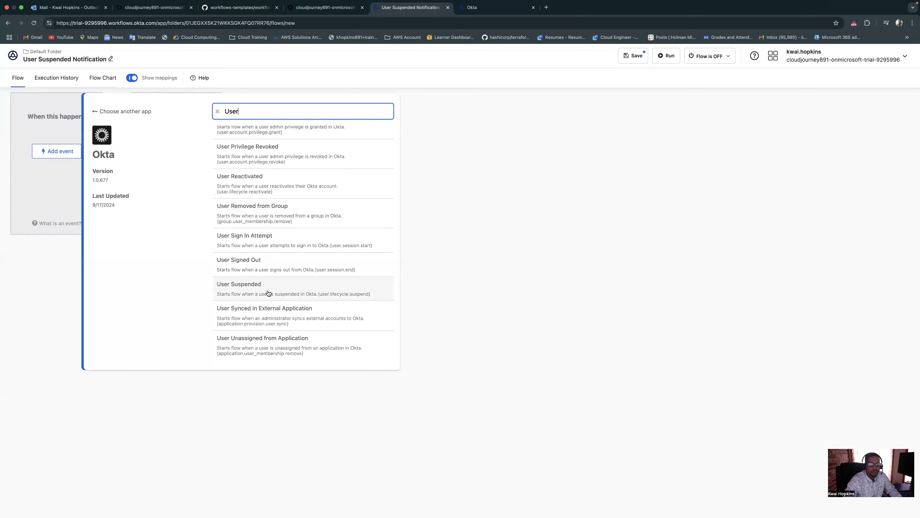
pyautogui.click(267, 292)
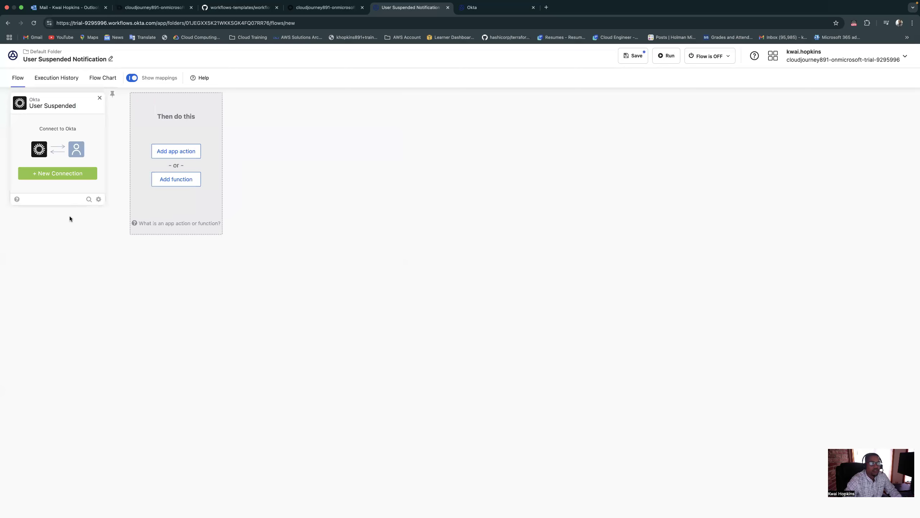
# Start a new connection for the User Suspended event and name it "Okta Connection"
pyautogui.click(52, 176)
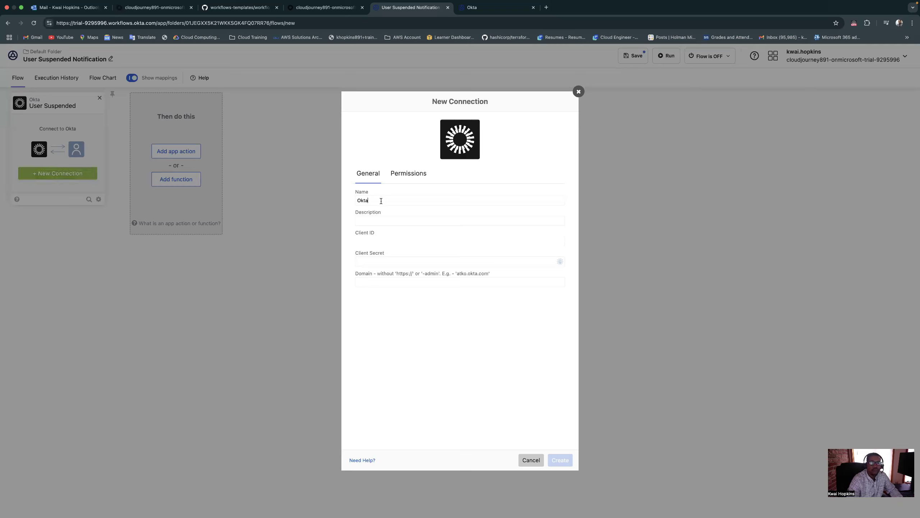
pyautogui.write('Co')
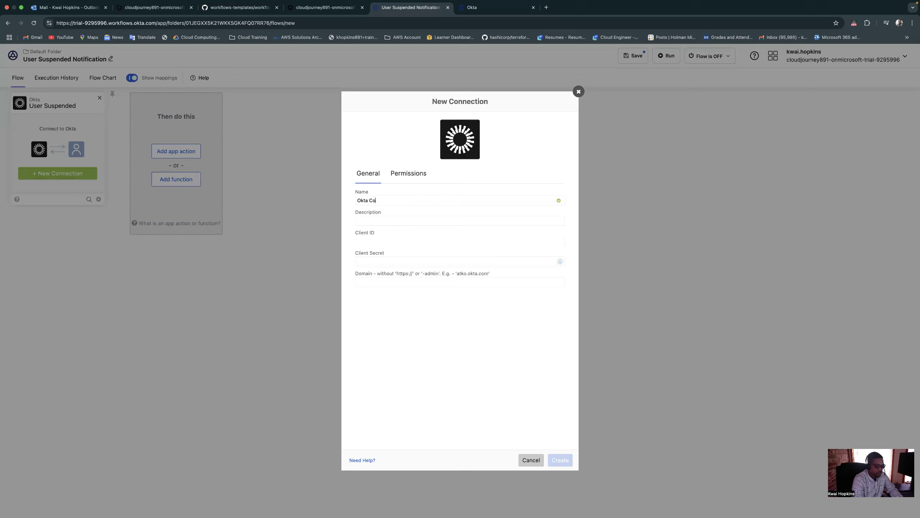
pyautogui.write('nnection')
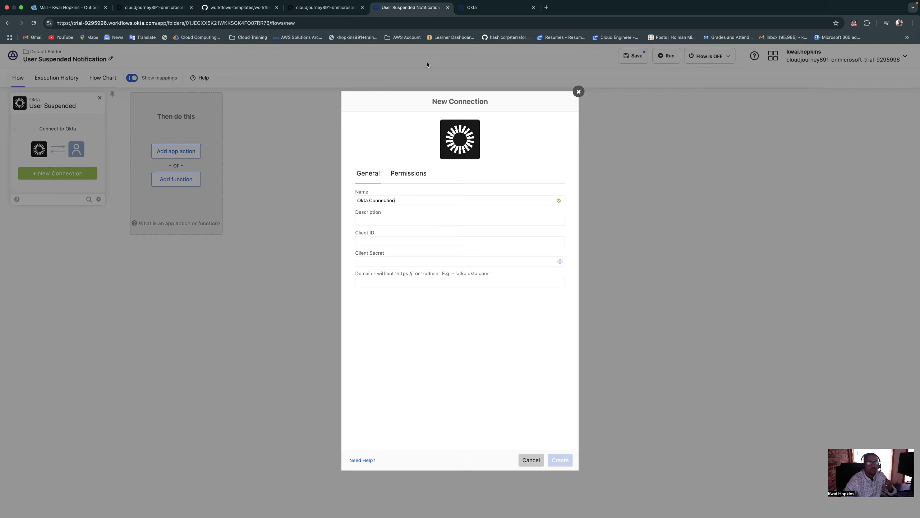
# Switch to the Okta Admin Console and open the Sign On settings of the Okta Workflows OAuth application to find its client credentials
pyautogui.click(310, 8)
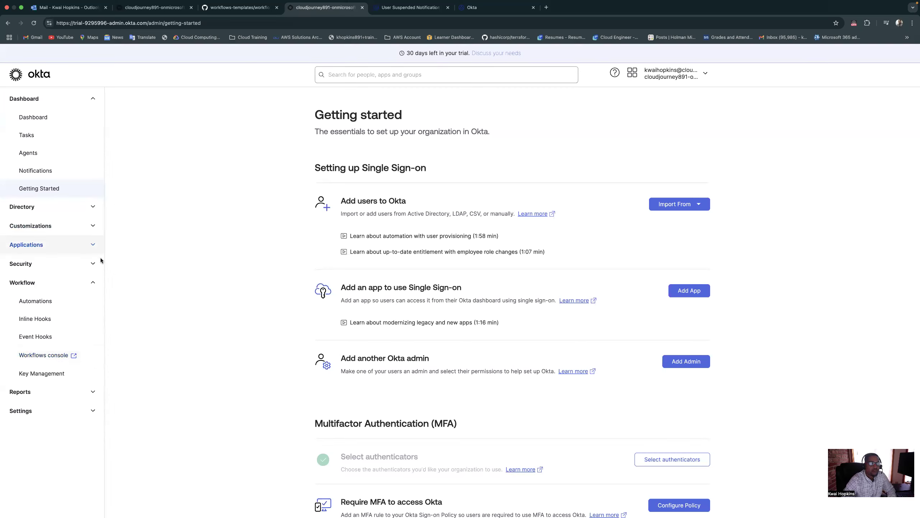
pyautogui.click(93, 284)
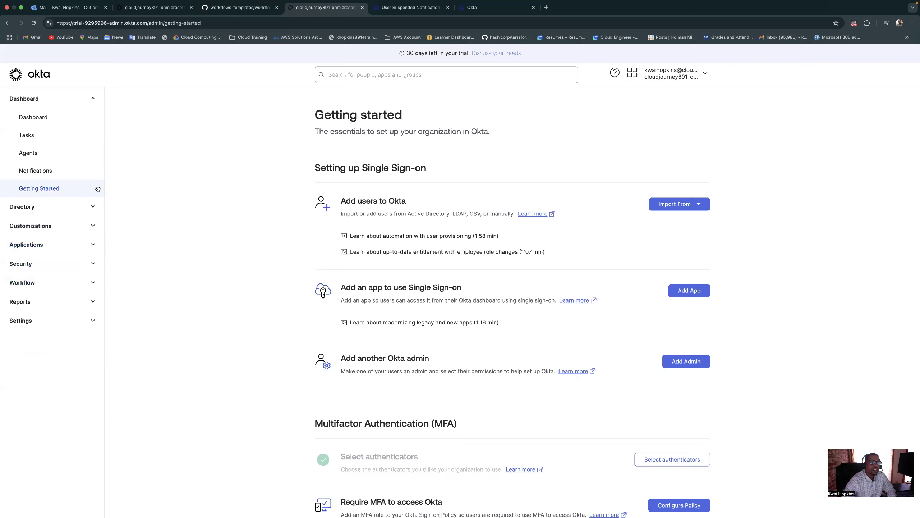
pyautogui.click(92, 246)
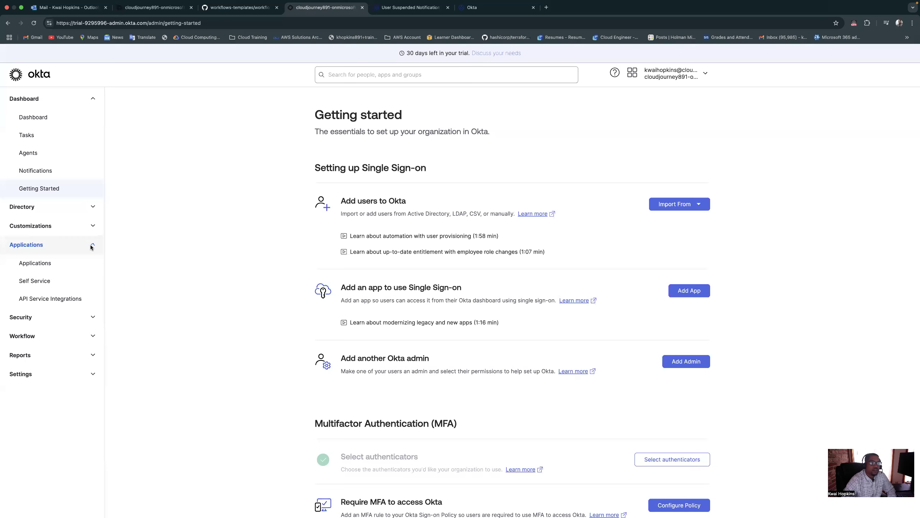
pyautogui.click(50, 264)
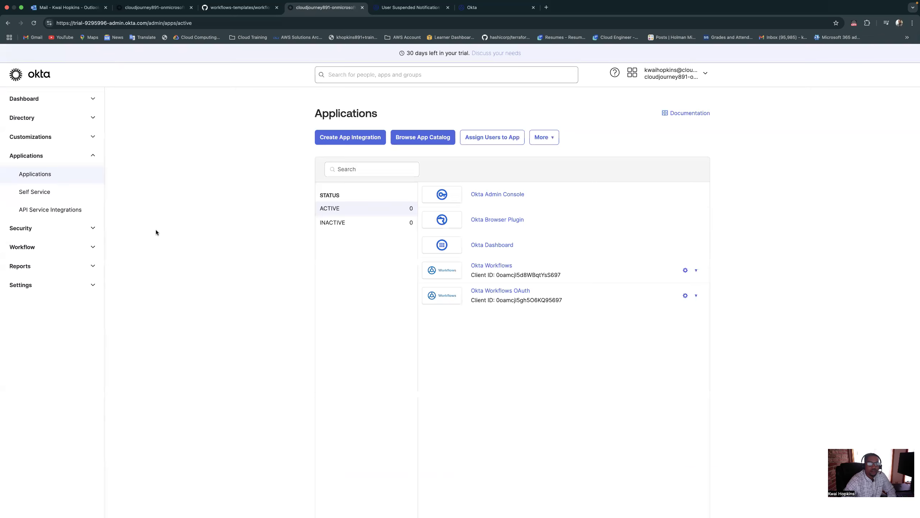
pyautogui.click(504, 291)
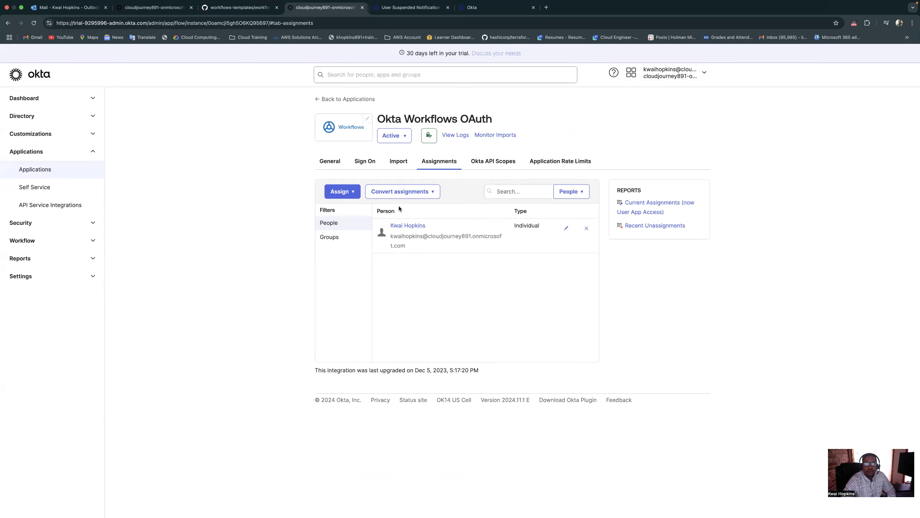
pyautogui.click(364, 163)
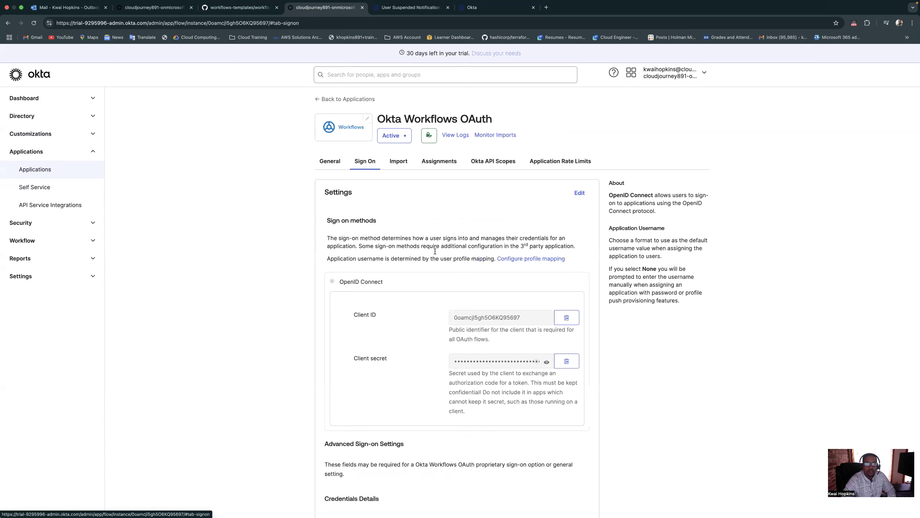
pyautogui.scroll(-3, 435, 254)
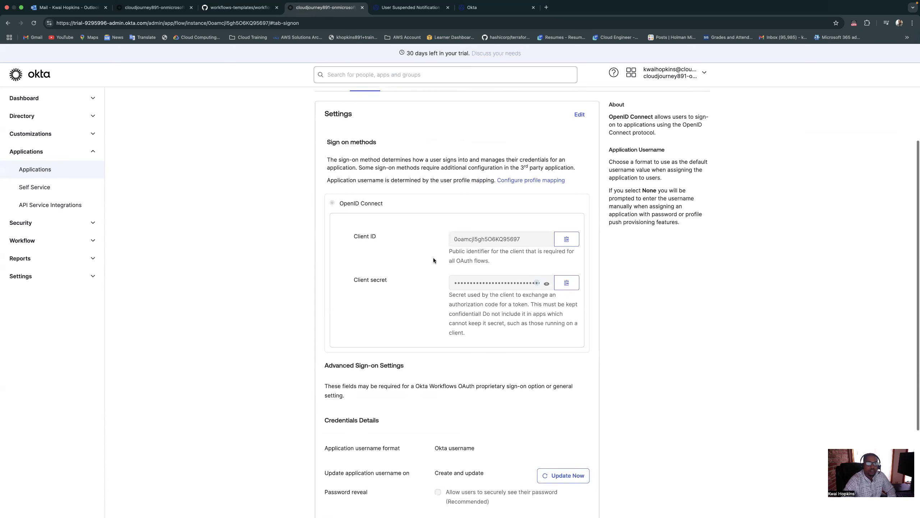
pyautogui.scroll(-1, 434, 259)
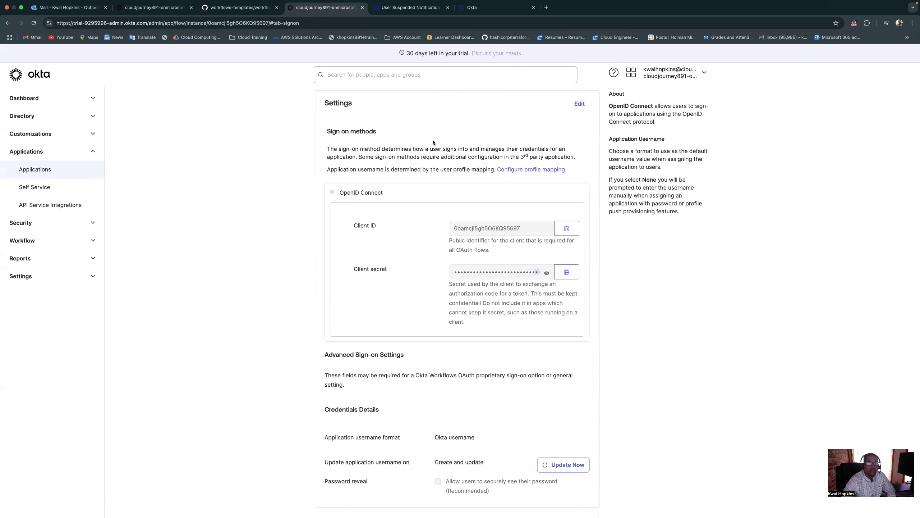
# Copy the Client ID from the Okta Workflows OAuth sign-on settings and return to the New Connection form
pyautogui.click(395, 13)
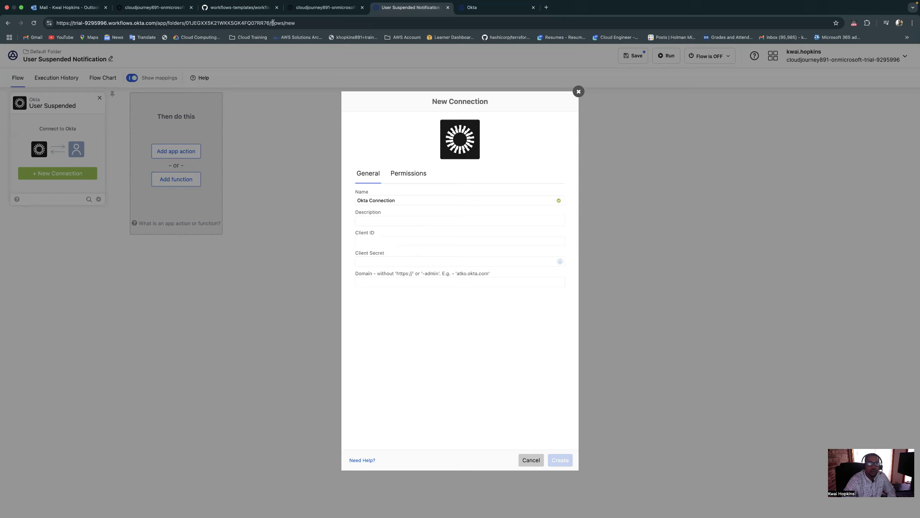
pyautogui.click(297, 9)
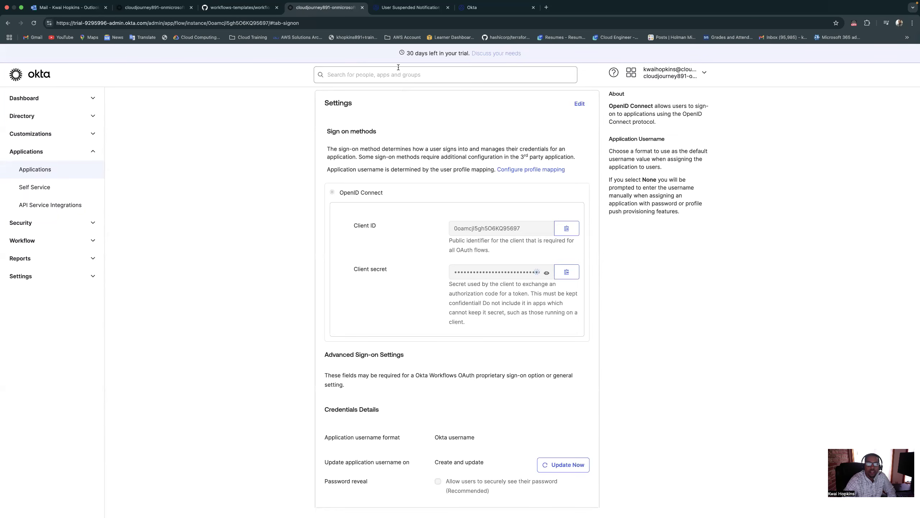
pyautogui.click(403, 9)
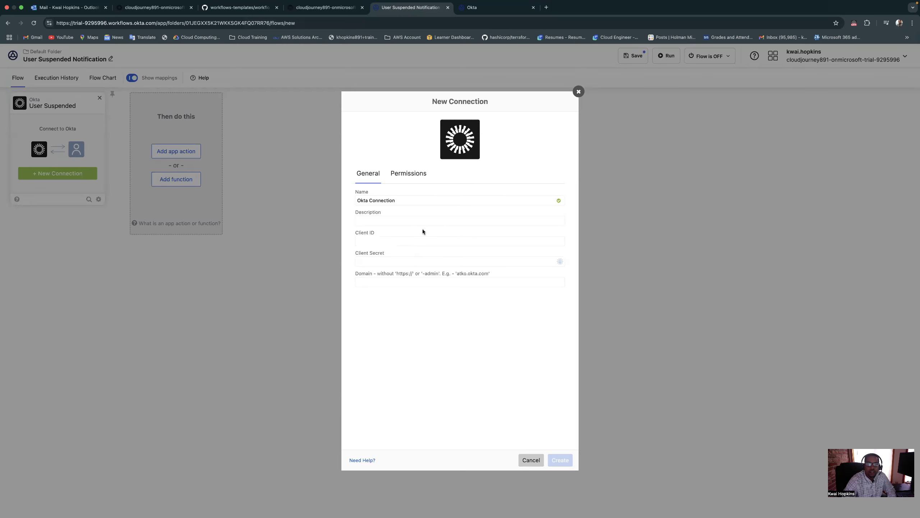
pyautogui.rightClick(410, 222)
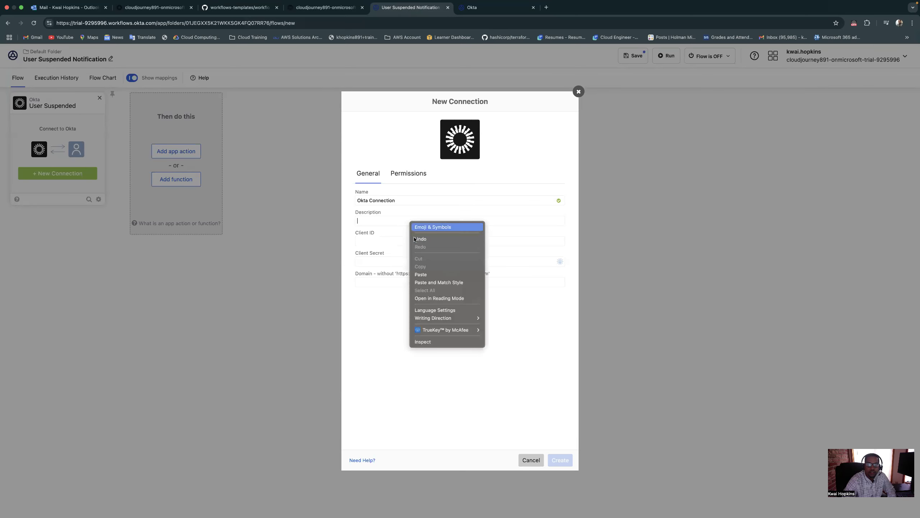
pyautogui.click(420, 275)
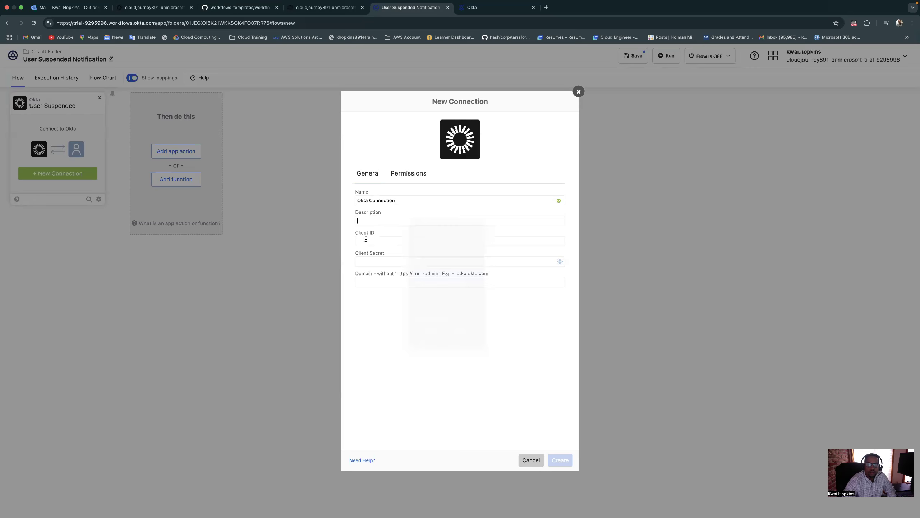
pyautogui.moveTo(421, 219); pyautogui.dragTo(337, 218)
pyautogui.hotkey('ctrl', 'c')
pyautogui.press('BackSpace')
# Paste the copied client ID into the Client ID field of the new Okta connection
pyautogui.rightClick(378, 241)
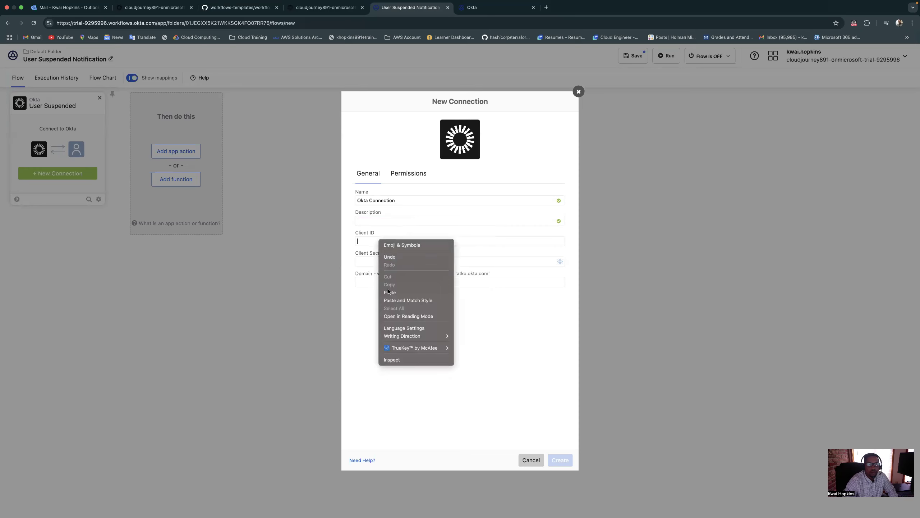
pyautogui.click(389, 292)
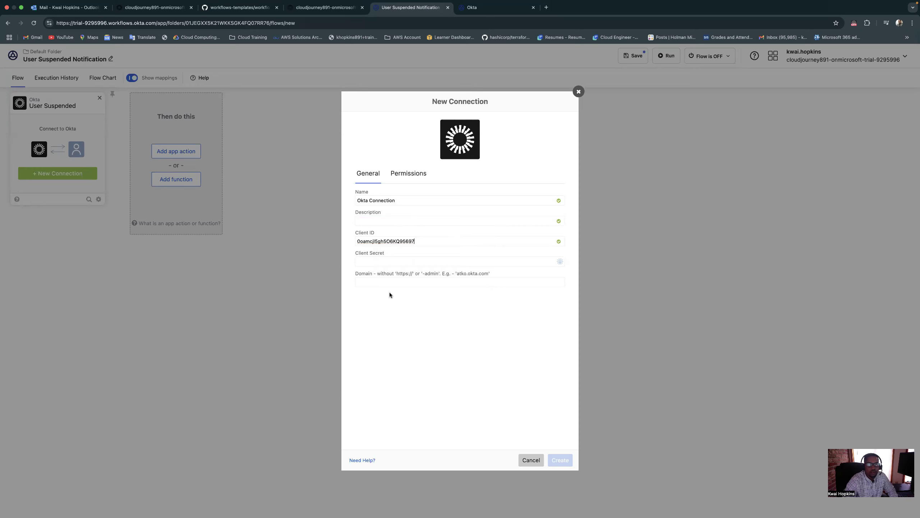
# Copy the client secret from the Okta Workflows OAuth sign-on settings and paste it into the new connection's Client Secret field
pyautogui.click(326, 7)
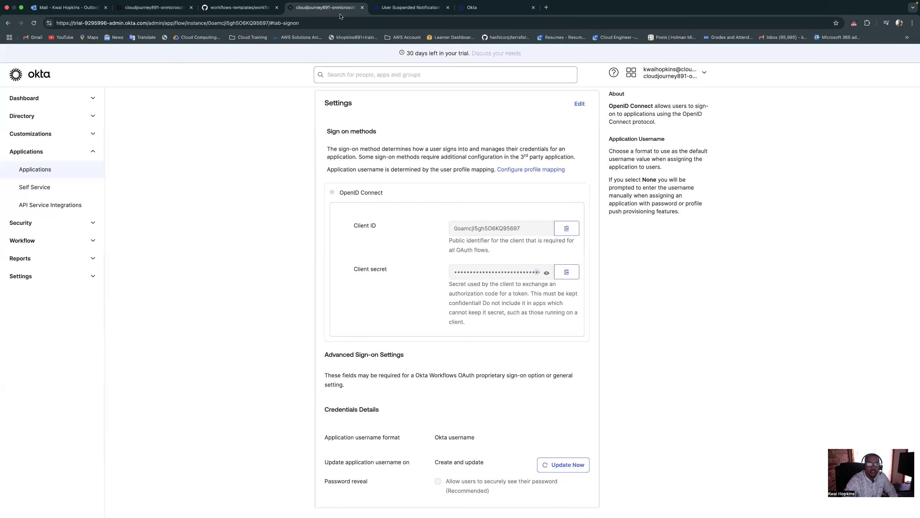
pyautogui.click(567, 272)
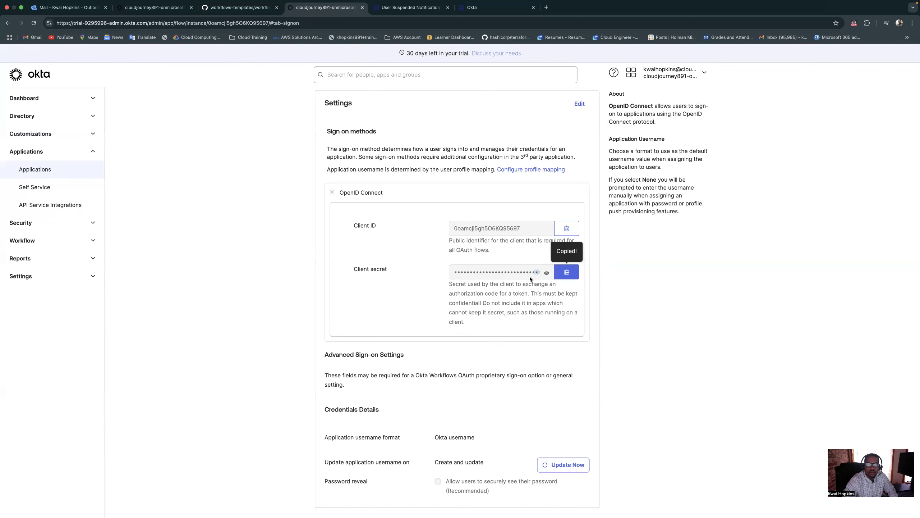
pyautogui.click(410, 7)
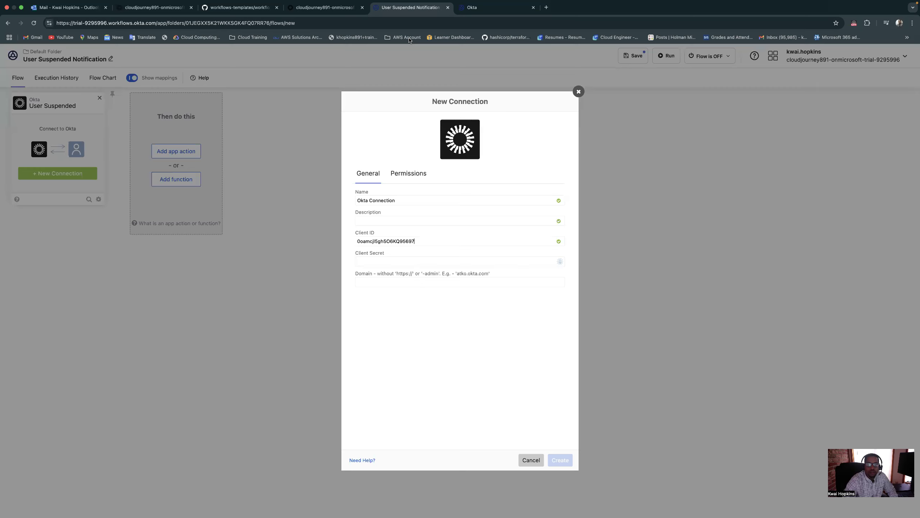
pyautogui.rightClick(412, 262)
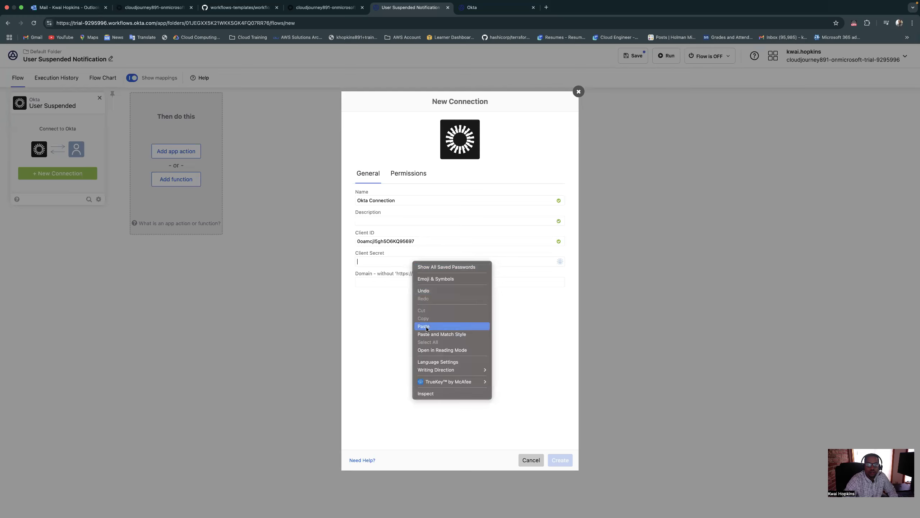
pyautogui.click(425, 327)
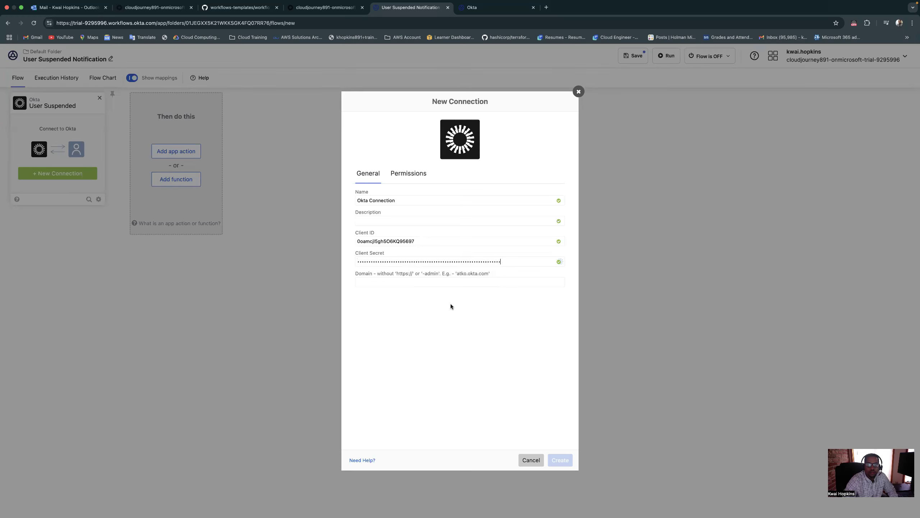
pyautogui.click(331, 8)
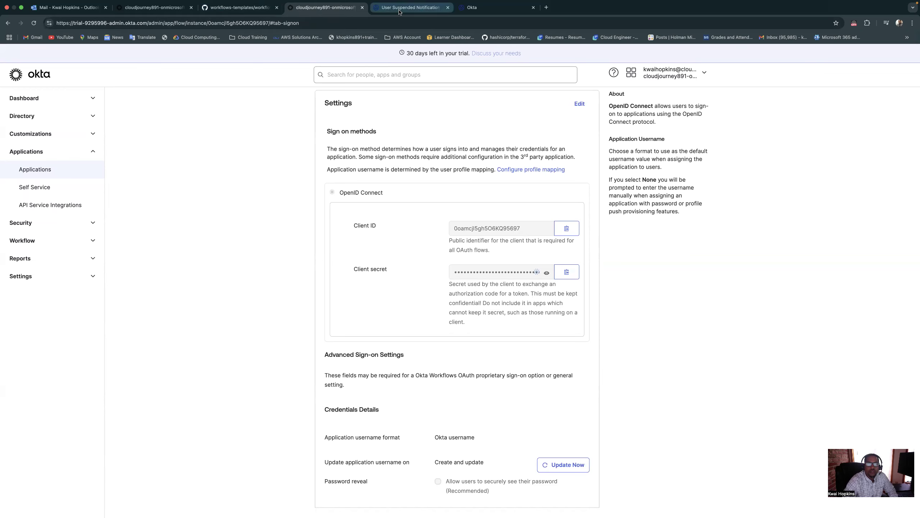
pyautogui.click(467, 11)
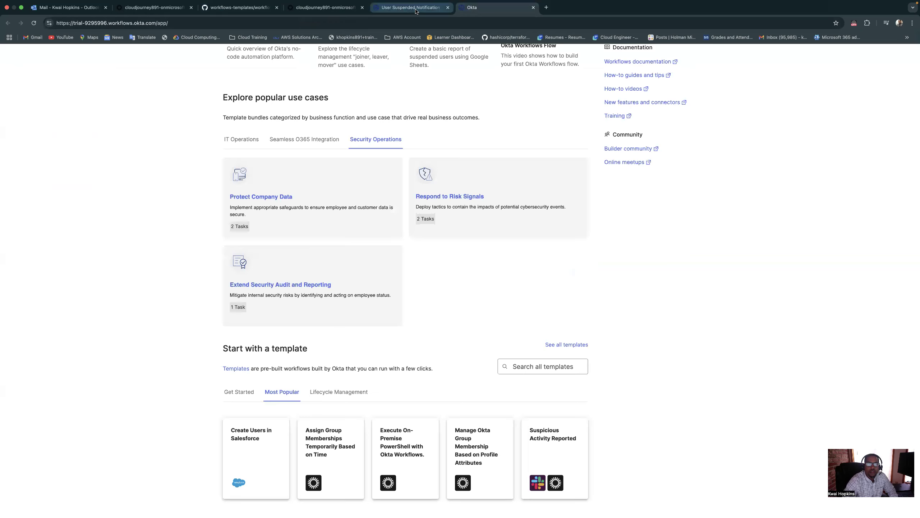
pyautogui.click(416, 10)
pyautogui.click(326, 7)
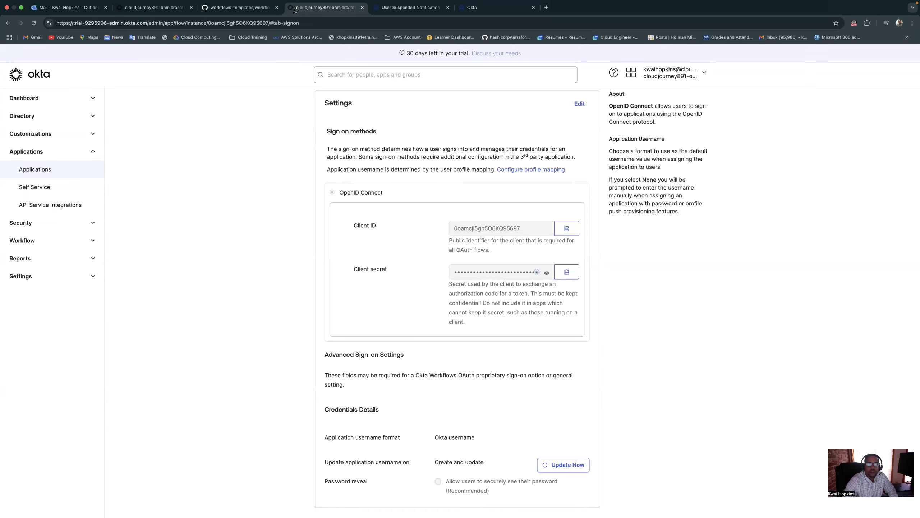
pyautogui.click(248, 7)
# Open the Okta end user dashboard from the Admin Console and copy the domain trial-9295996.okta.com from its web address
pyautogui.click(326, 7)
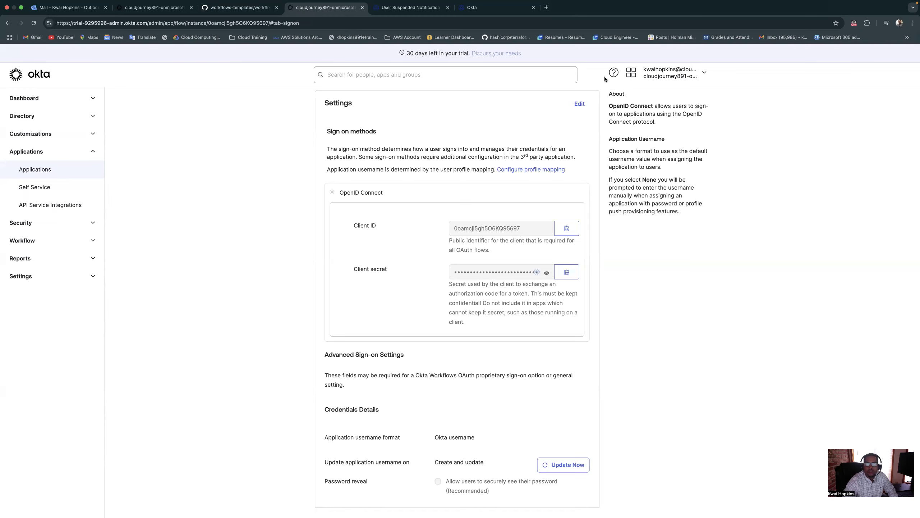
pyautogui.click(631, 74)
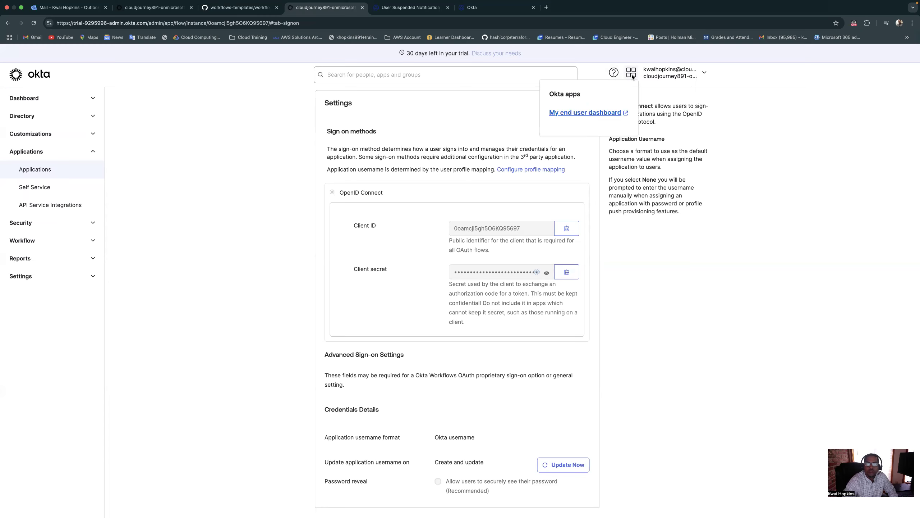
pyautogui.click(586, 113)
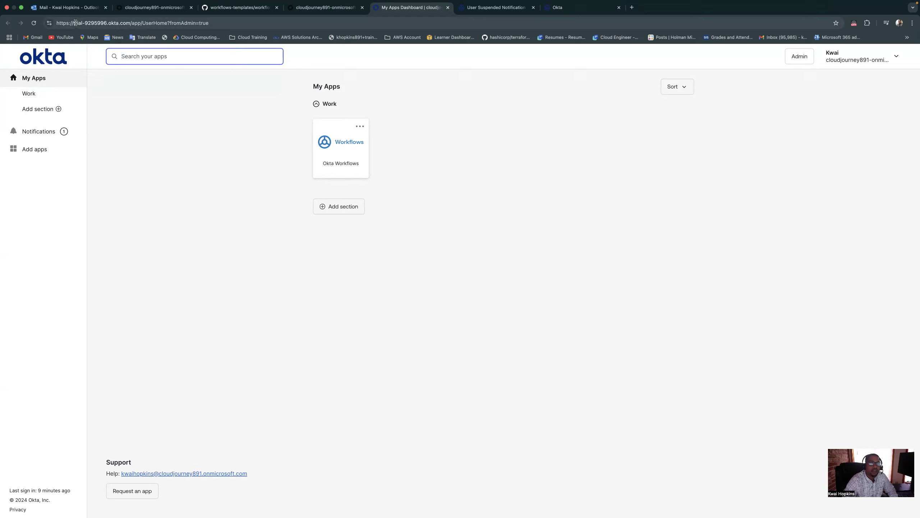
pyautogui.moveTo(74, 23); pyautogui.dragTo(130, 24)
pyautogui.rightClick(129, 24)
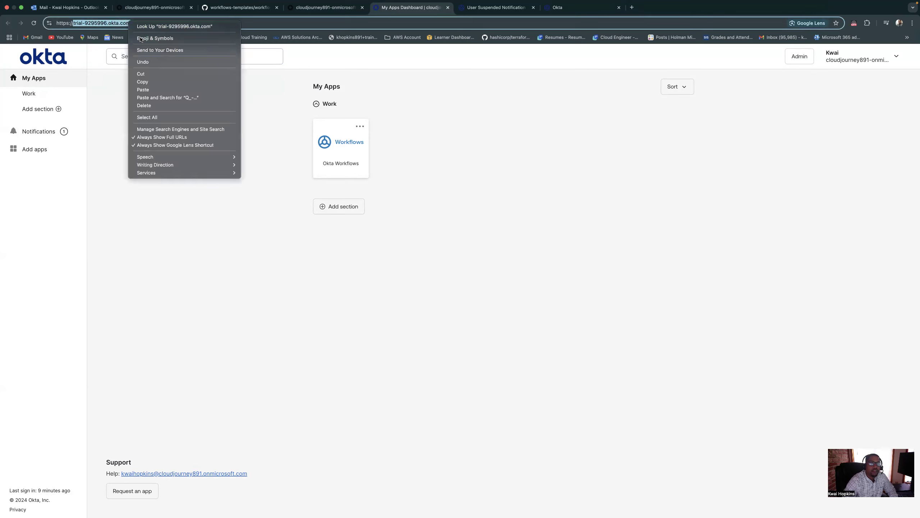
pyautogui.click(145, 84)
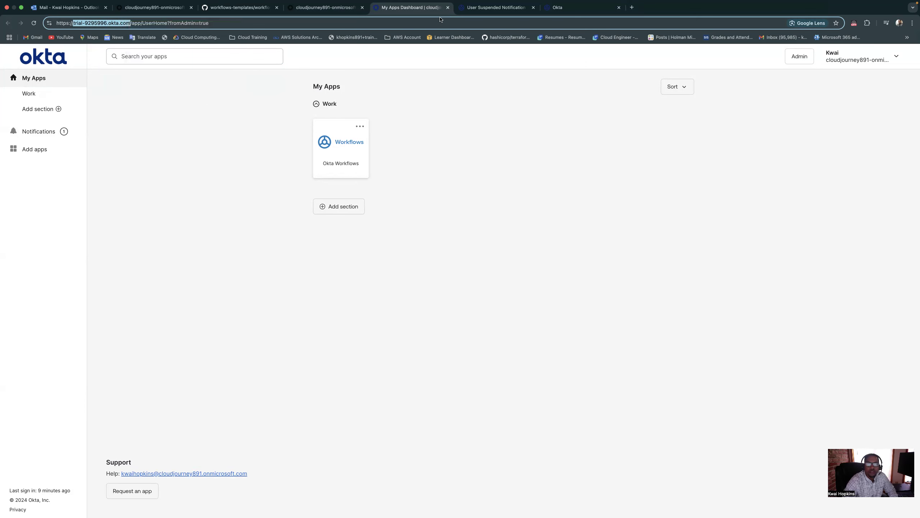
# Return to the New Connection form, paste trial-9295996.okta.com as the domain, and create the Okta connection
pyautogui.click(496, 7)
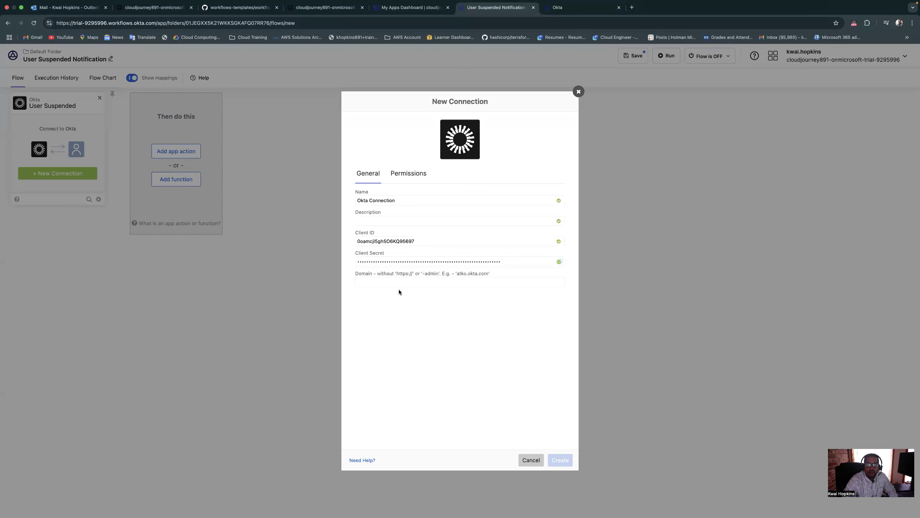
pyautogui.rightClick(397, 282)
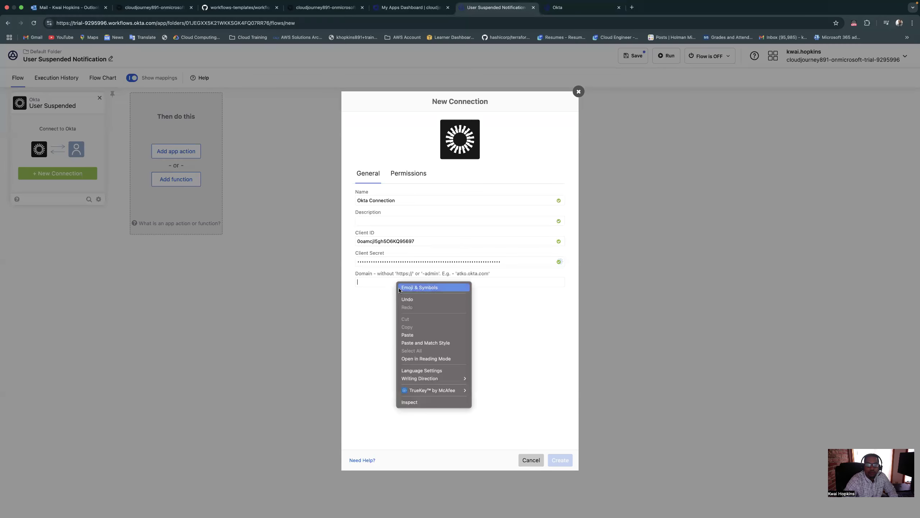
pyautogui.click(413, 336)
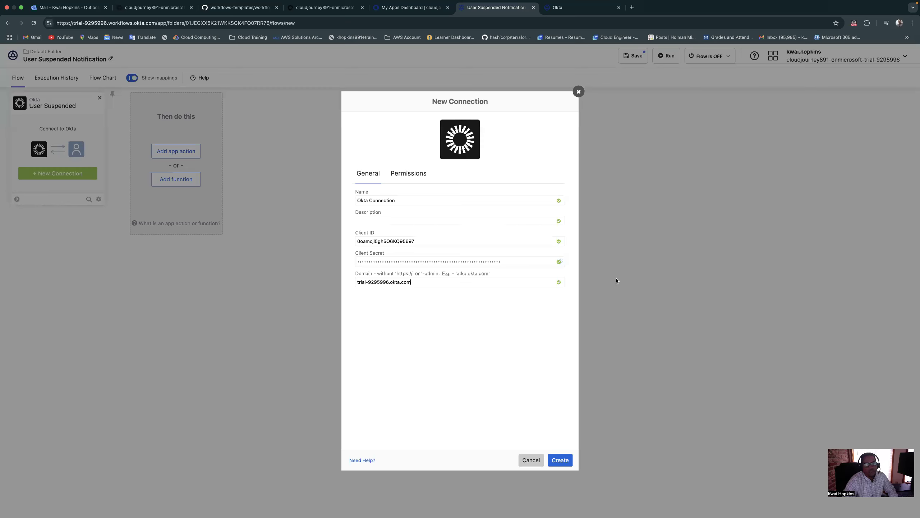
pyautogui.click(563, 464)
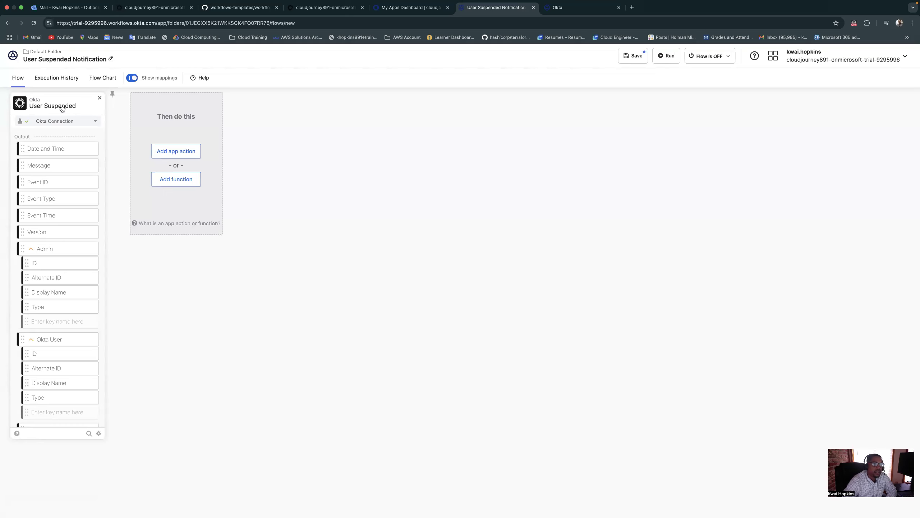
# View the settings options available on the User Suspended event card
pyautogui.moveTo(40, 106)
pyautogui.click(98, 434)
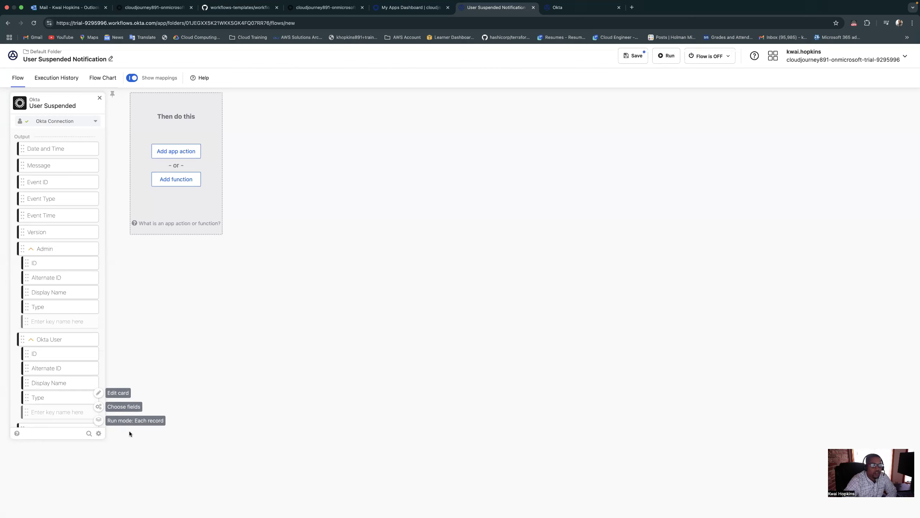
pyautogui.click(168, 354)
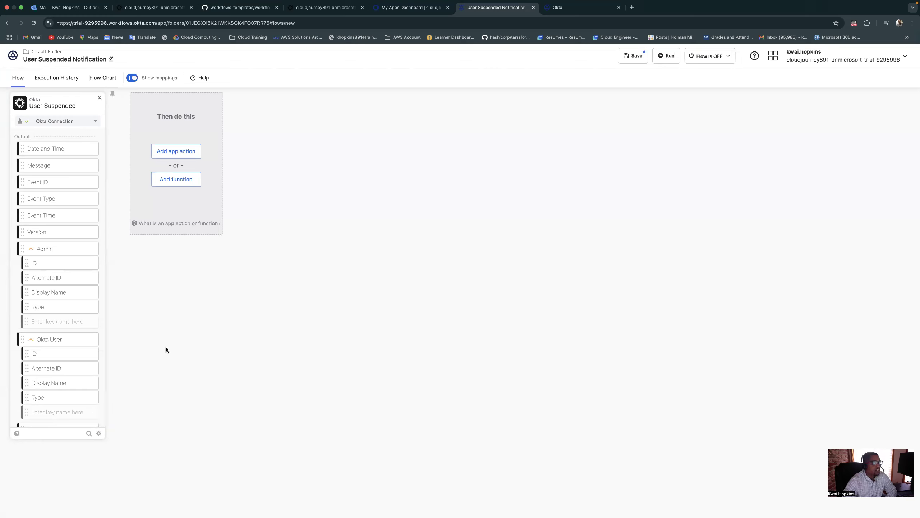
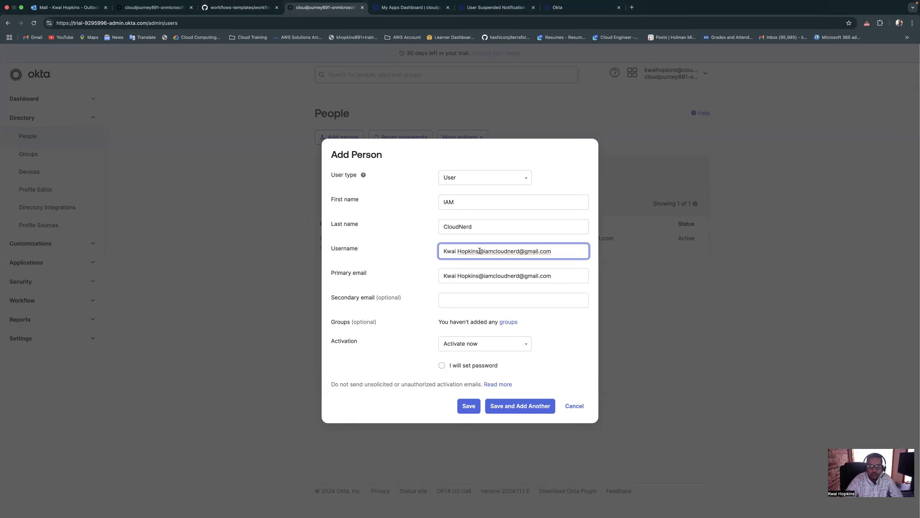
# Correct the new person's username and primary email to contain only their Gmail address, and save the person with Activate now
pyautogui.click(482, 251)
pyautogui.press('BackSpace')
pyautogui.press('BackSpace')
pyautogui.press('BackSpace')
pyautogui.press('BackSpace')
pyautogui.press('BackSpace')
pyautogui.press('BackSpace')
pyautogui.press('BackSpace')
pyautogui.press('BackSpace')
pyautogui.press('BackSpace')
pyautogui.press('BackSpace')
pyautogui.press('BackSpace')
pyautogui.press('BackSpace')
pyautogui.press('BackSpace')
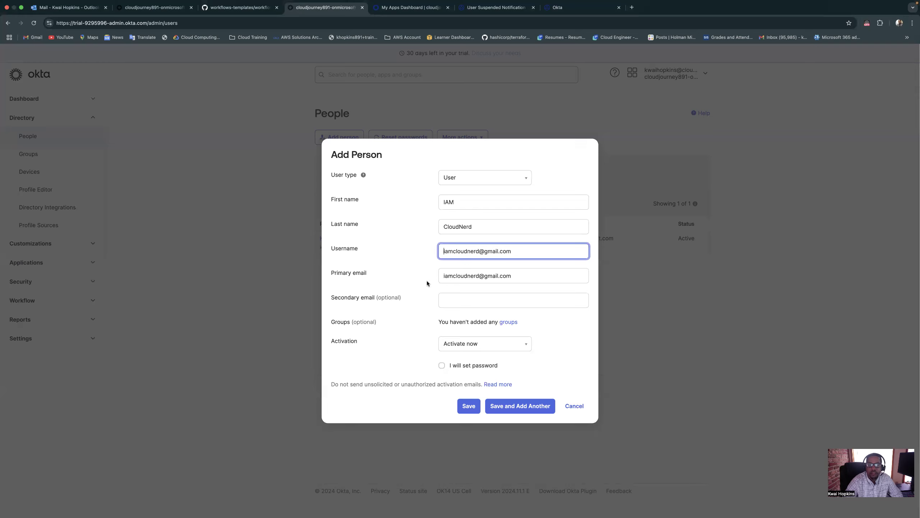
pyautogui.click(424, 267)
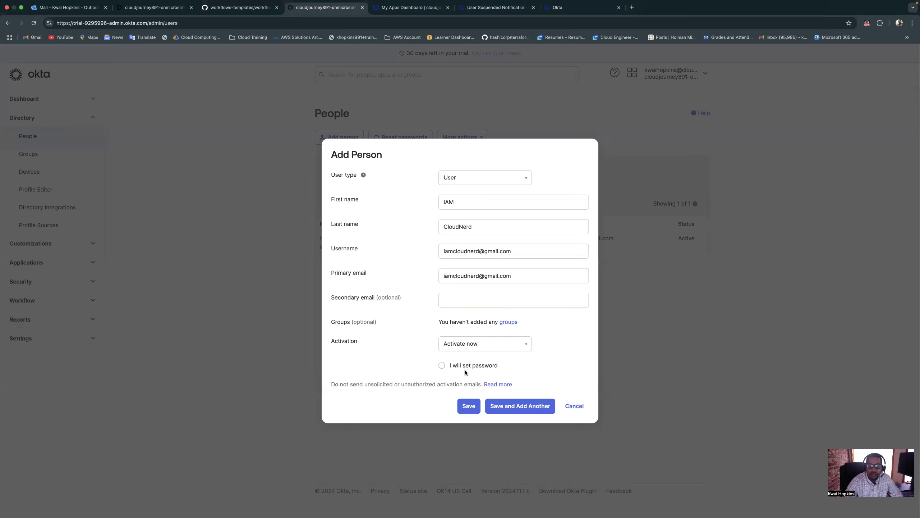
pyautogui.click(469, 408)
pyautogui.click(468, 406)
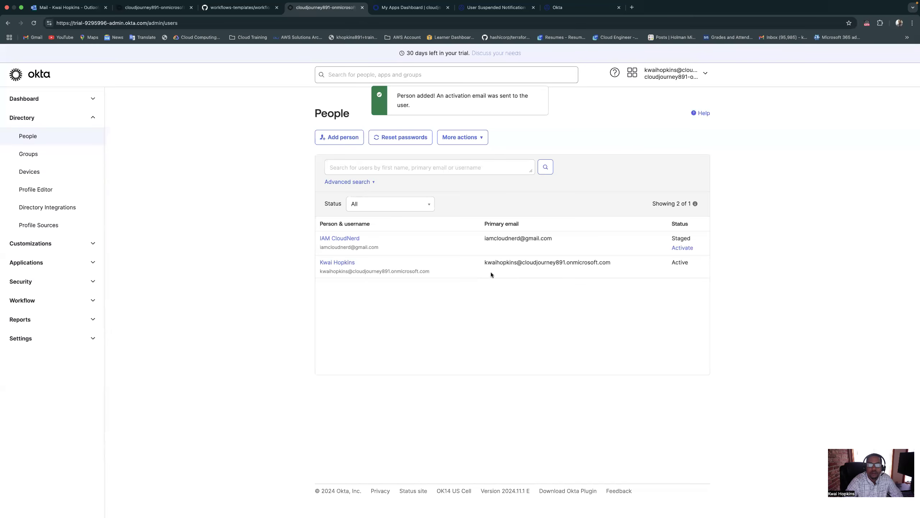
# Copy the newly added person's primary email from the People list and return to the User Suspended Notification flow
pyautogui.moveTo(487, 239); pyautogui.dragTo(556, 243)
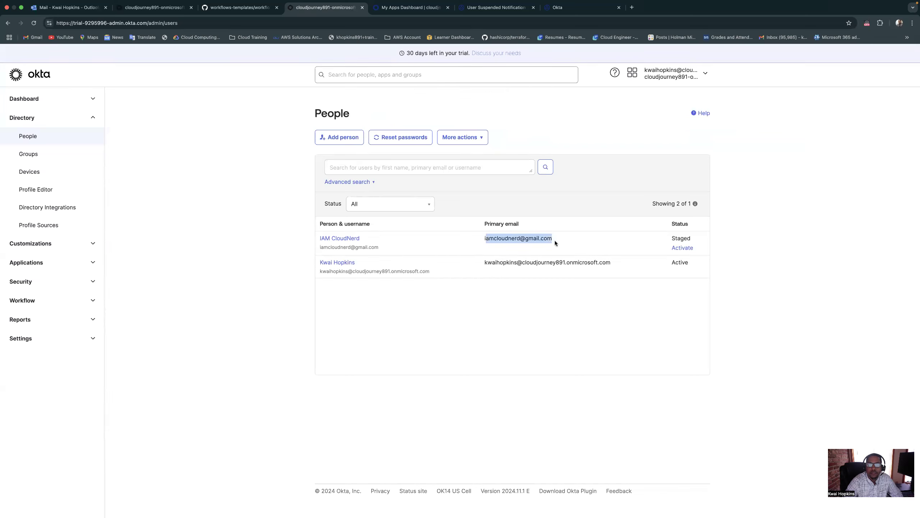
pyautogui.rightClick(539, 239)
pyautogui.click(551, 255)
pyautogui.moveTo(484, 238); pyautogui.dragTo(561, 242)
pyautogui.rightClick(542, 238)
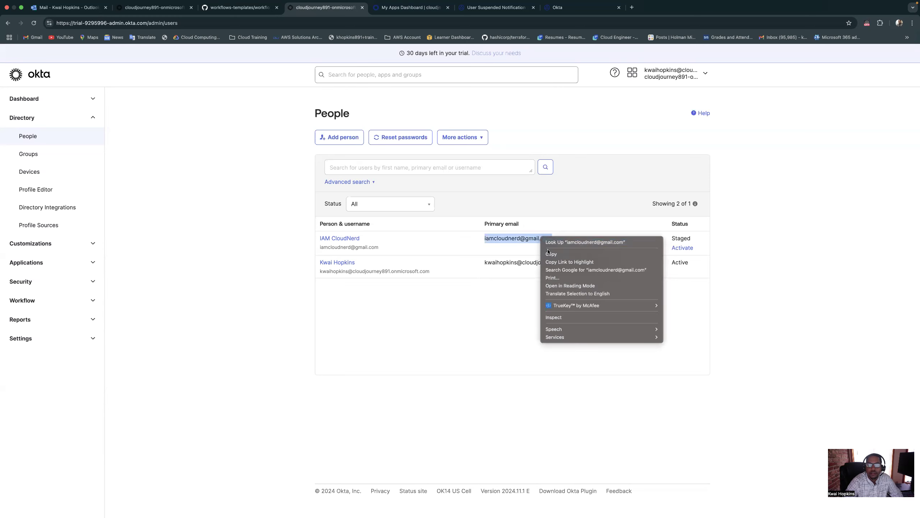
pyautogui.click(550, 254)
pyautogui.click(493, 7)
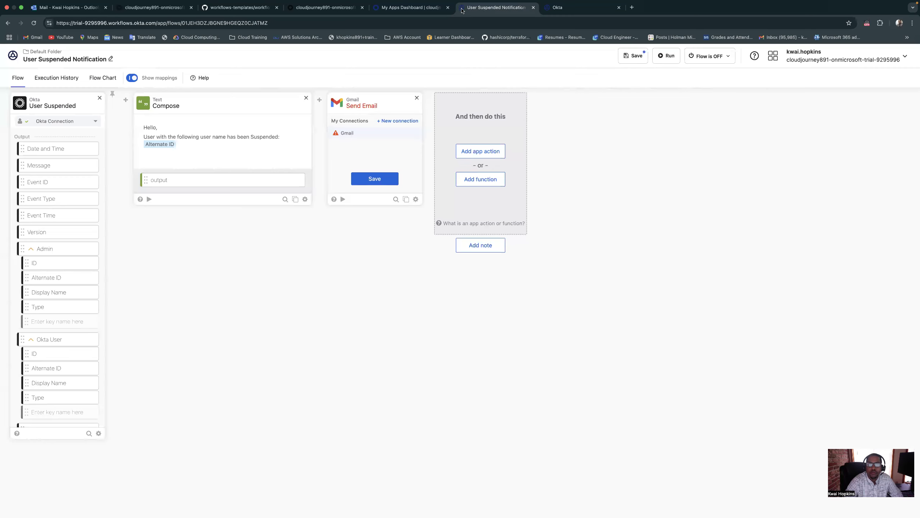
# Remove the Gmail Send Email card and test-run the Compose card with the copied email as its input, viewing the output text
pyautogui.click(417, 98)
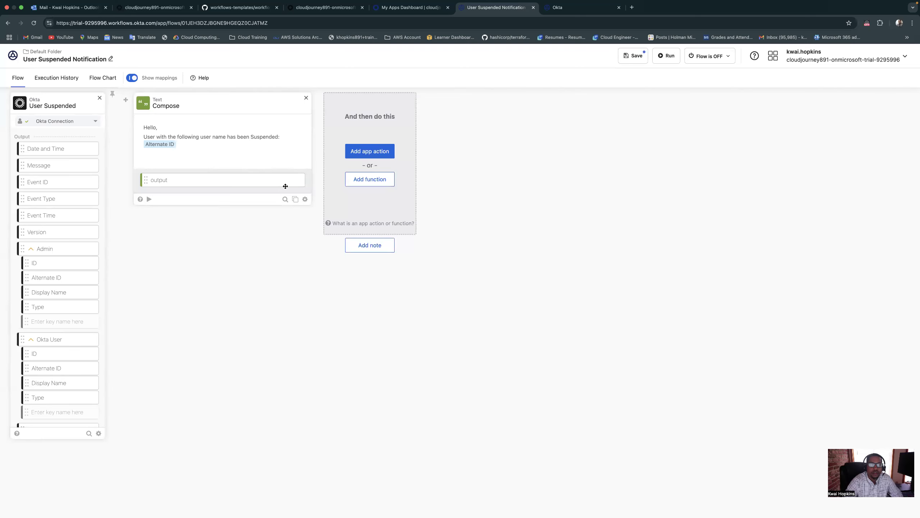
pyautogui.click(149, 199)
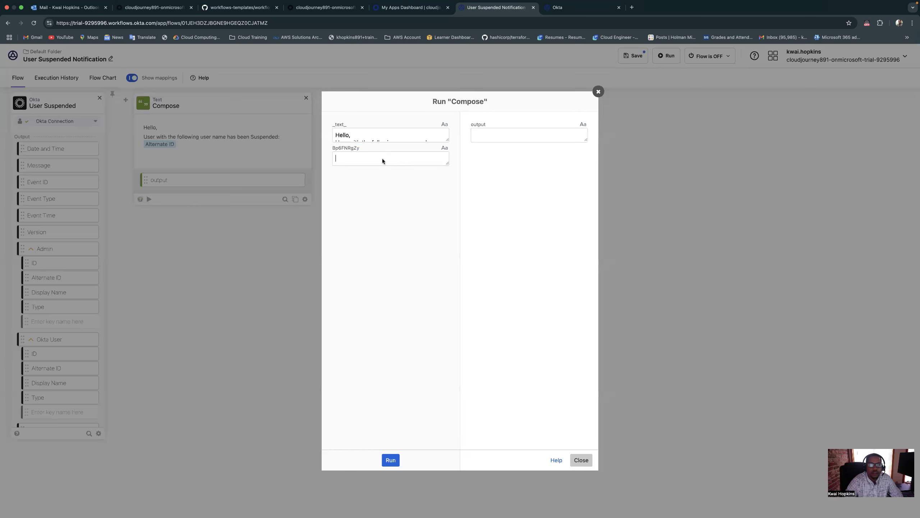
pyautogui.rightClick(382, 159)
pyautogui.click(398, 217)
pyautogui.click(390, 460)
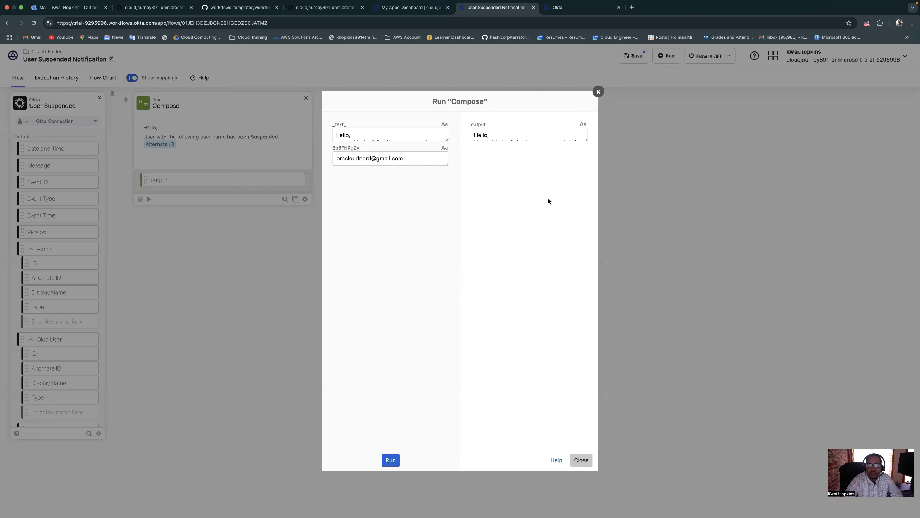
pyautogui.moveTo(586, 140)
pyautogui.mouseDown()
pyautogui.moveTo(586, 149)
pyautogui.moveTo(594, 146)
pyautogui.mouseUp()
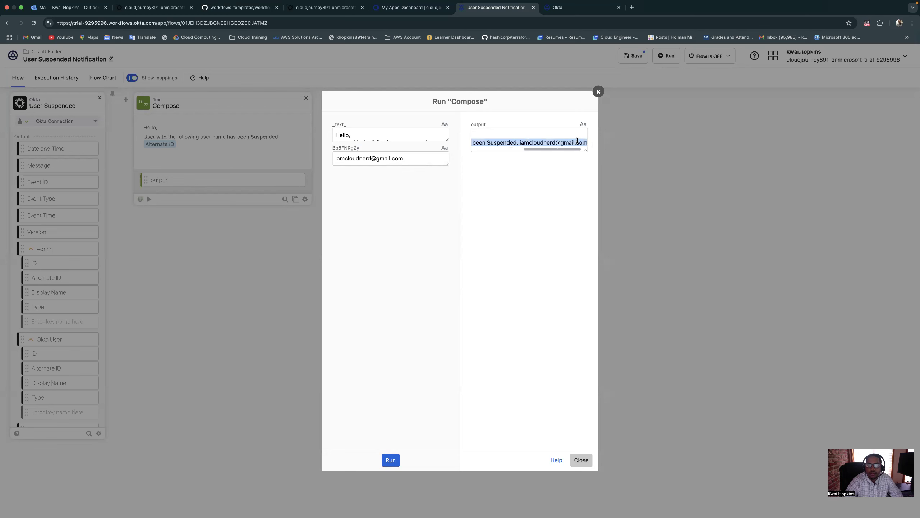
pyautogui.click(599, 91)
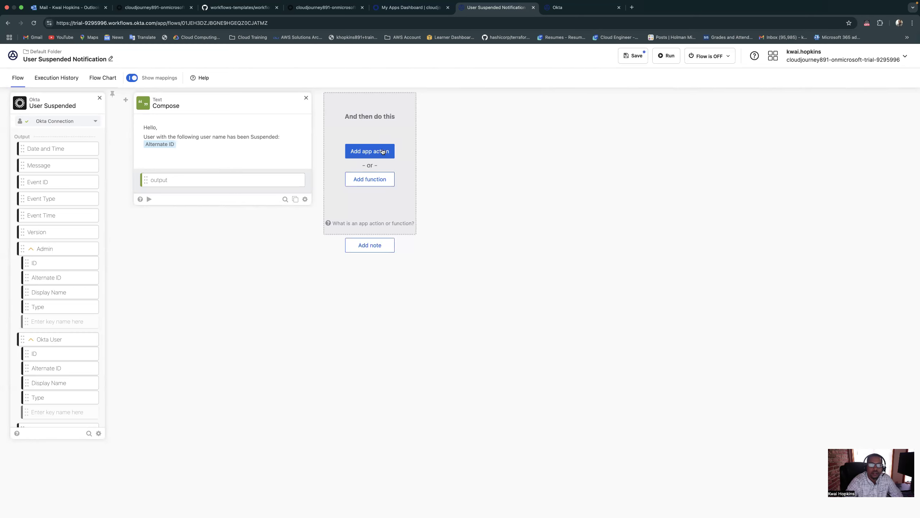
pyautogui.click(370, 181)
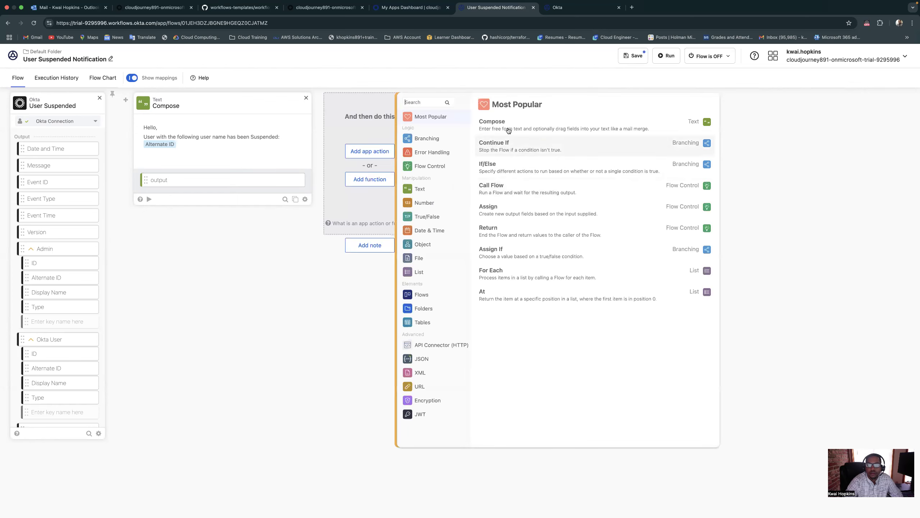
pyautogui.click(507, 126)
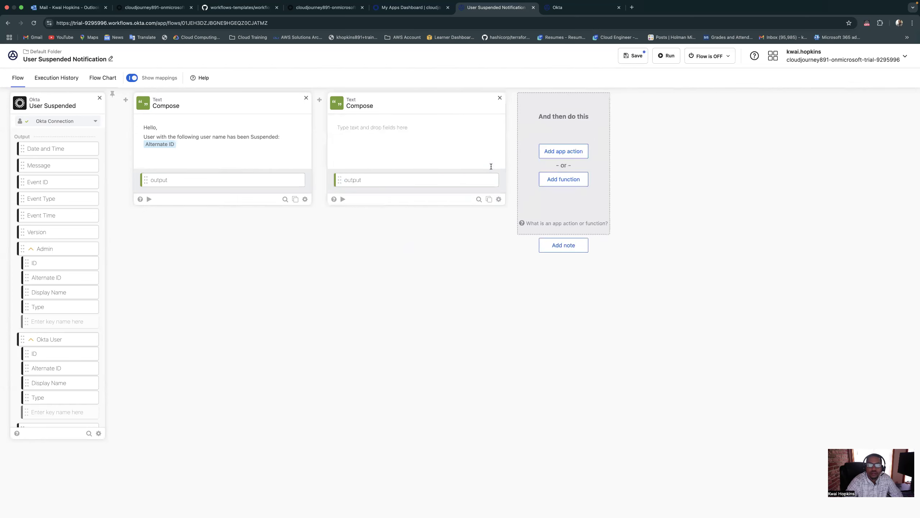
pyautogui.click(501, 97)
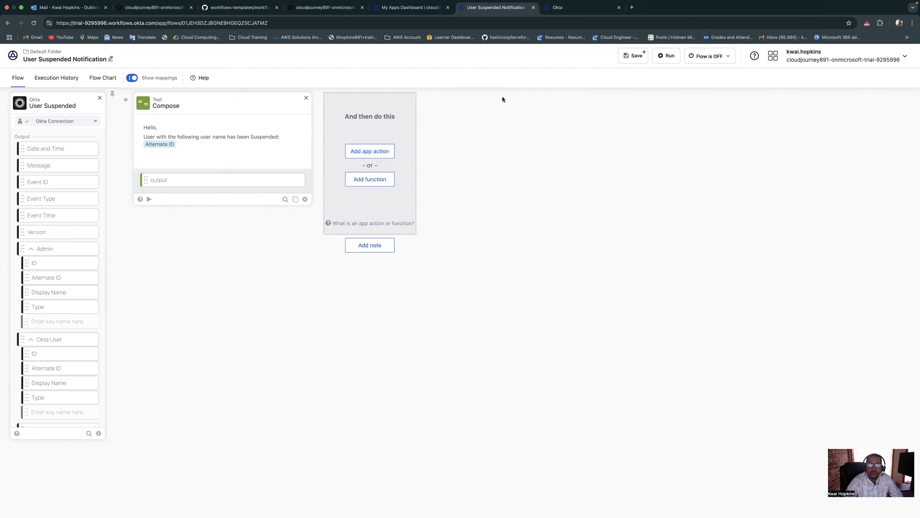
# Add Gmail's Send Email app action after the Compose card
pyautogui.click(377, 155)
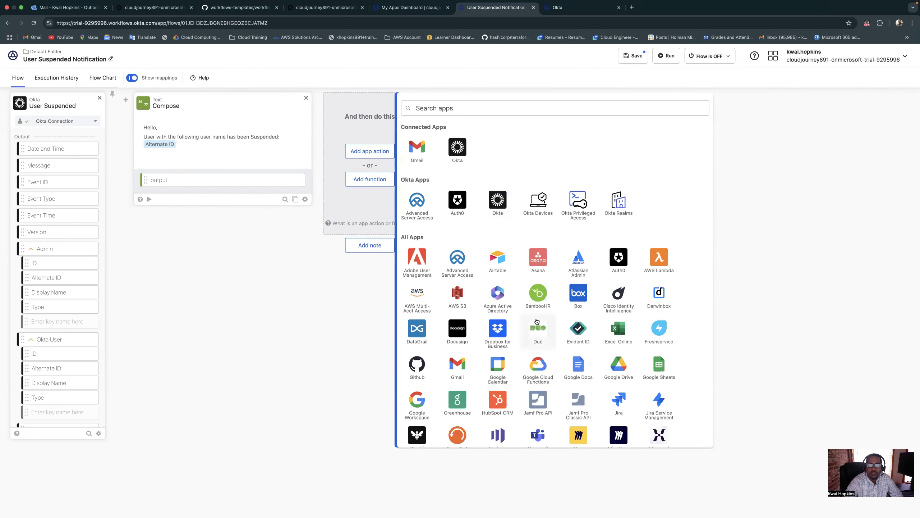
pyautogui.scroll(-1, 537, 321)
pyautogui.scroll(-2, 537, 321)
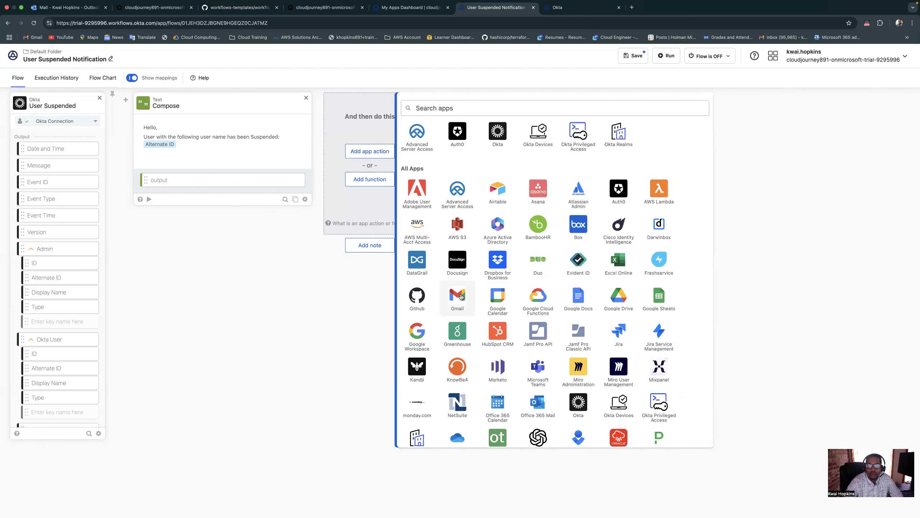
pyautogui.click(461, 297)
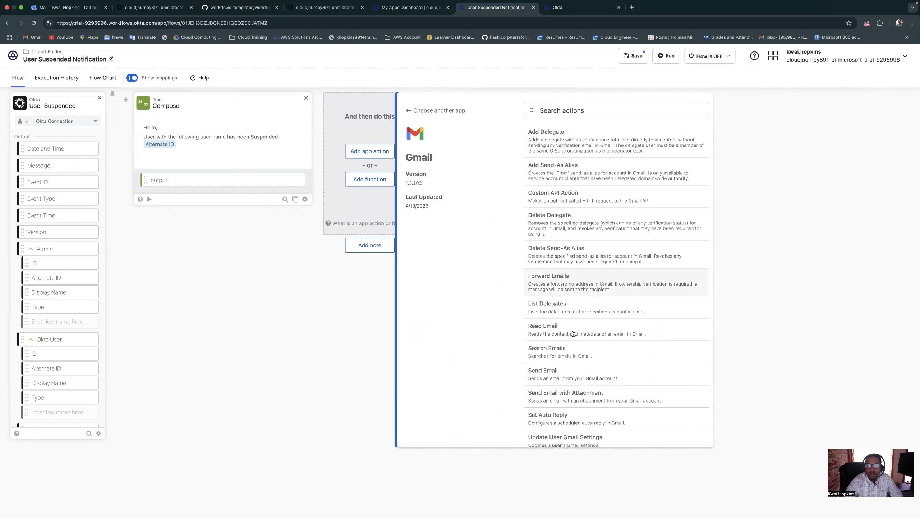
pyautogui.scroll(-1, 574, 333)
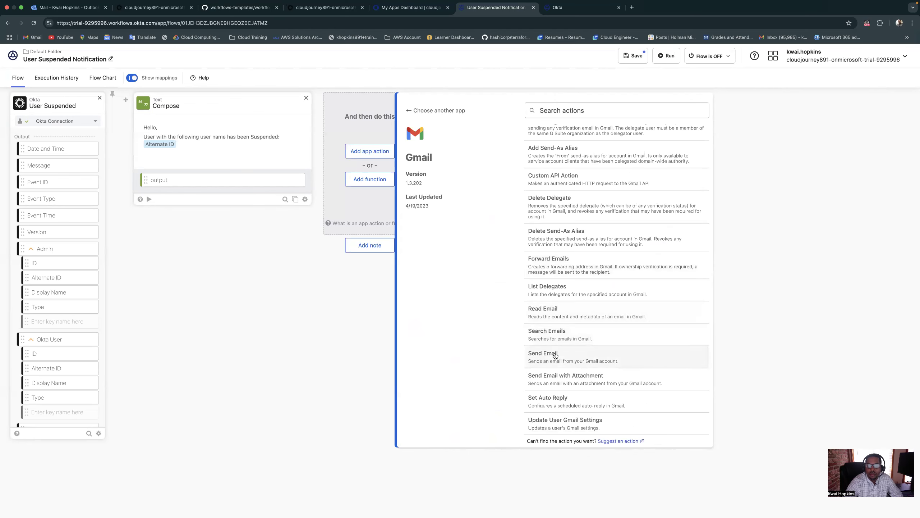
pyautogui.click(554, 355)
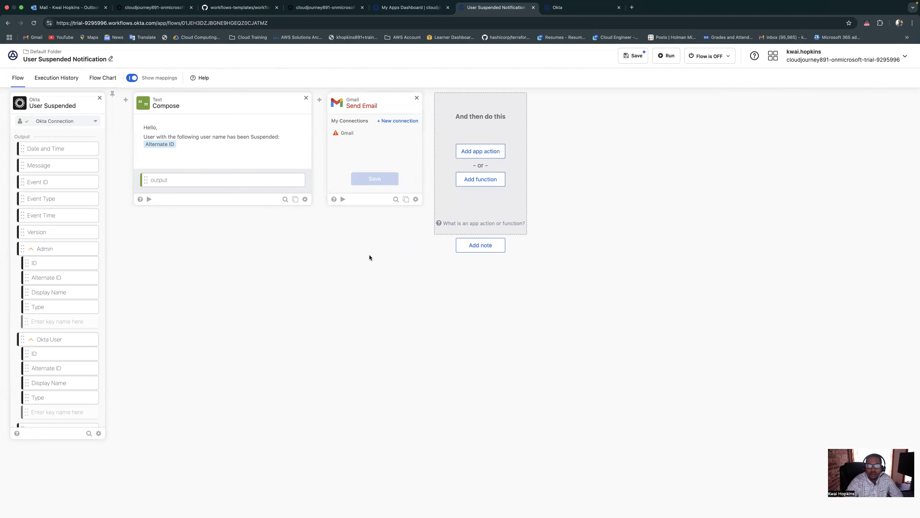
# Select the existing Gmail connection for the Send Email card and read the full response in the connection failure dialog
pyautogui.click(356, 135)
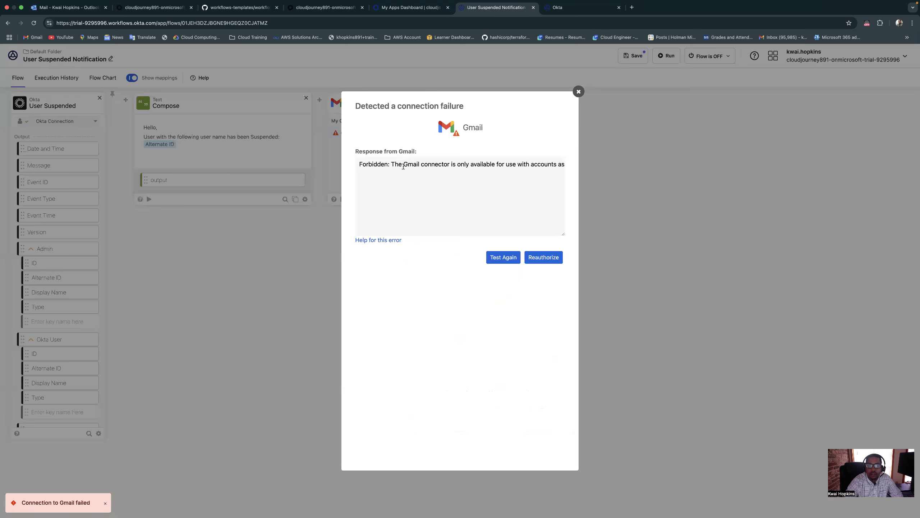
pyautogui.moveTo(408, 168); pyautogui.dragTo(567, 168)
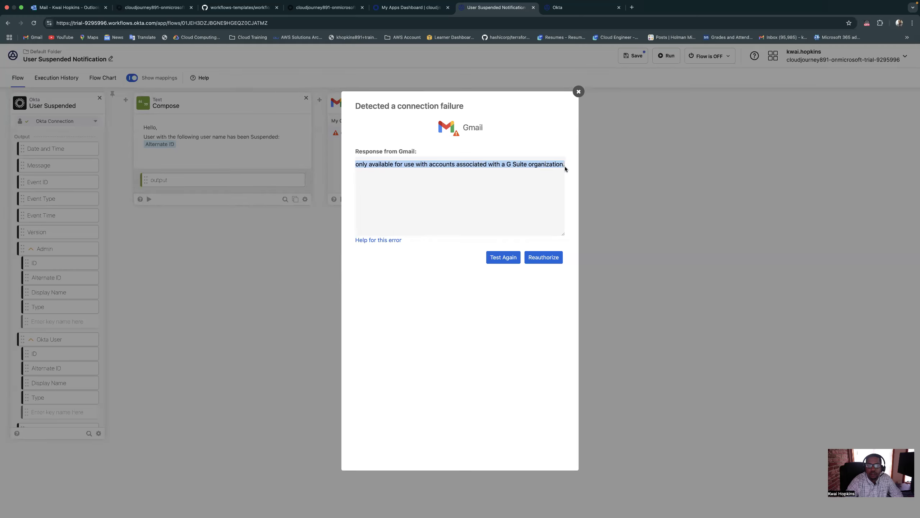
pyautogui.click(579, 92)
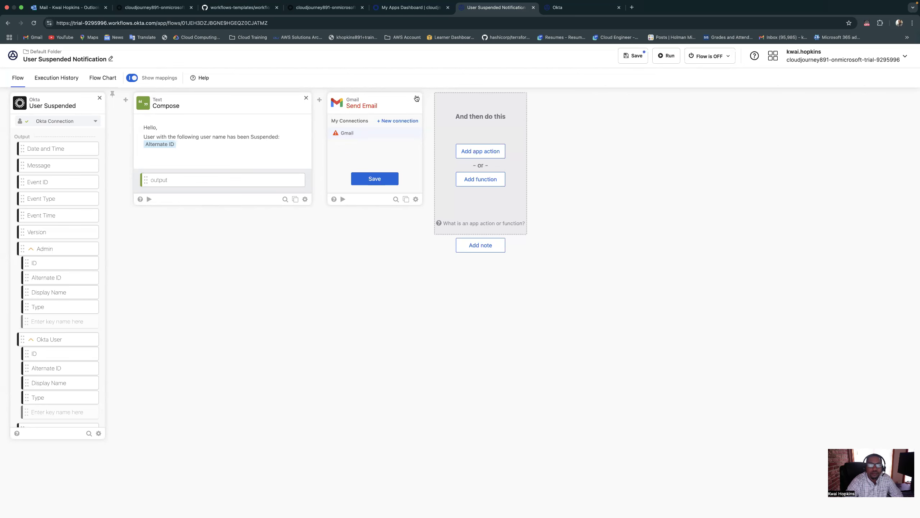
# Check the Outlook inbox and the Okta Getting started page, and open the Microsoft 365 admin center in a new browser tab
pyautogui.click(98, 8)
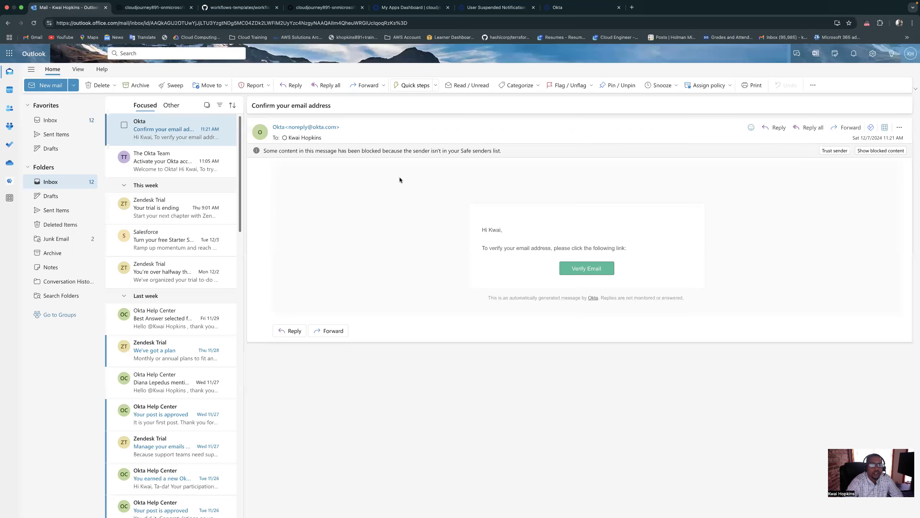
pyautogui.click(139, 10)
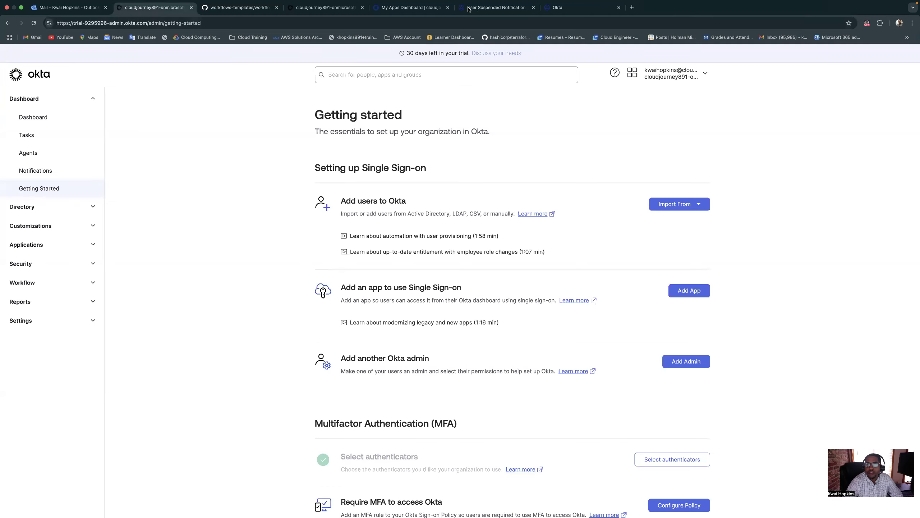
pyautogui.press('super+t')
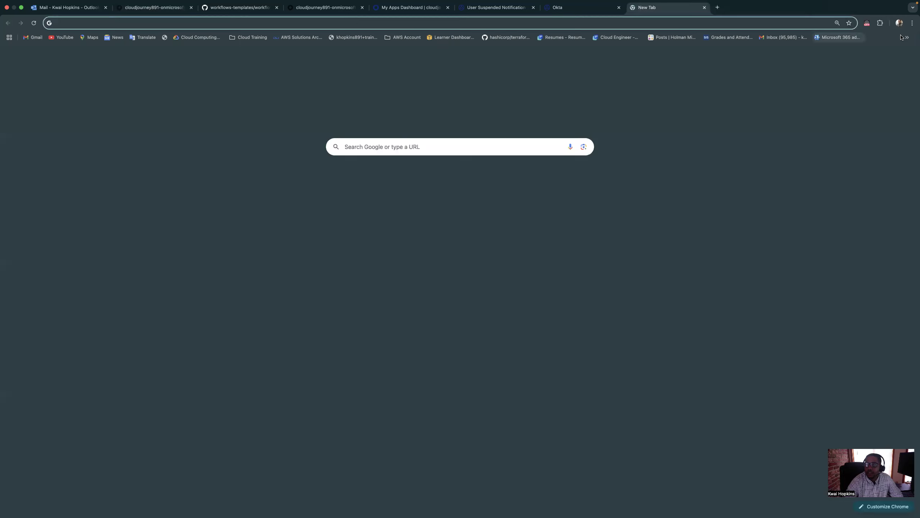
pyautogui.click(855, 37)
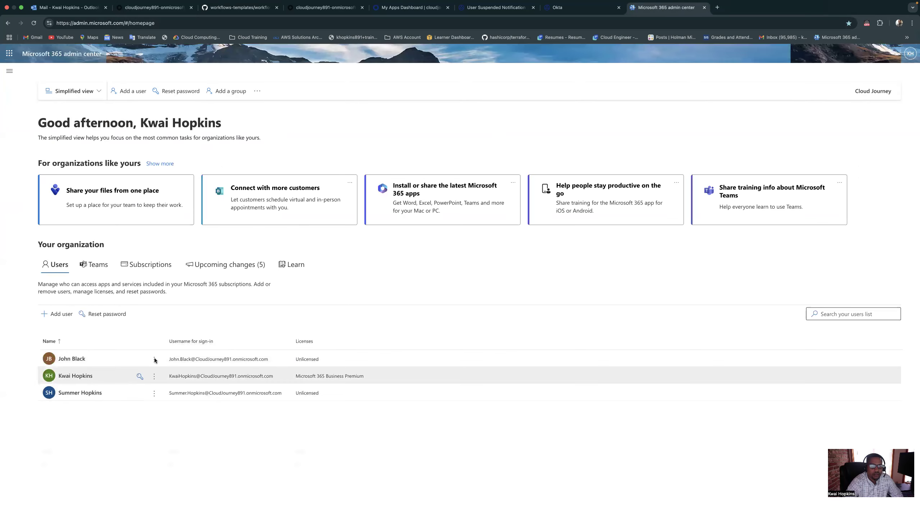
# Examine the first listed user's account details and the domains available for the username, leaving both unchanged
pyautogui.click(79, 359)
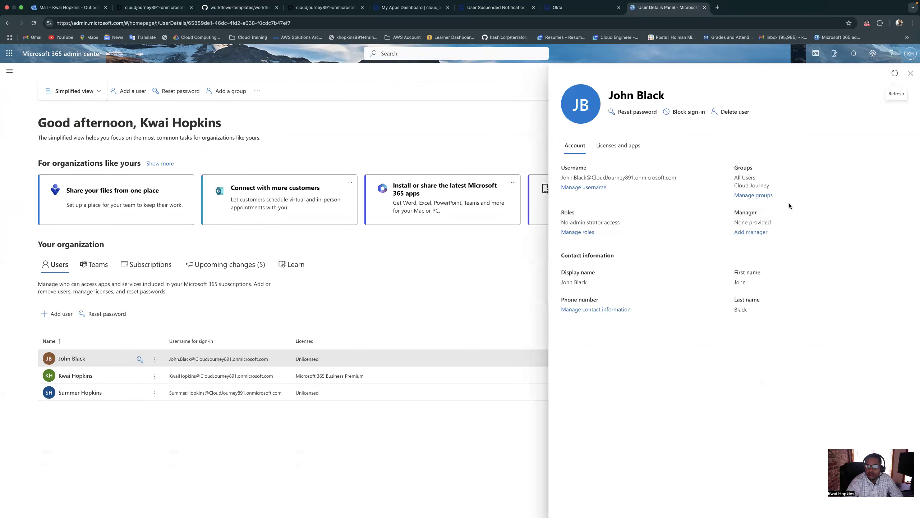
pyautogui.click(595, 188)
pyautogui.click(745, 167)
pyautogui.click(746, 168)
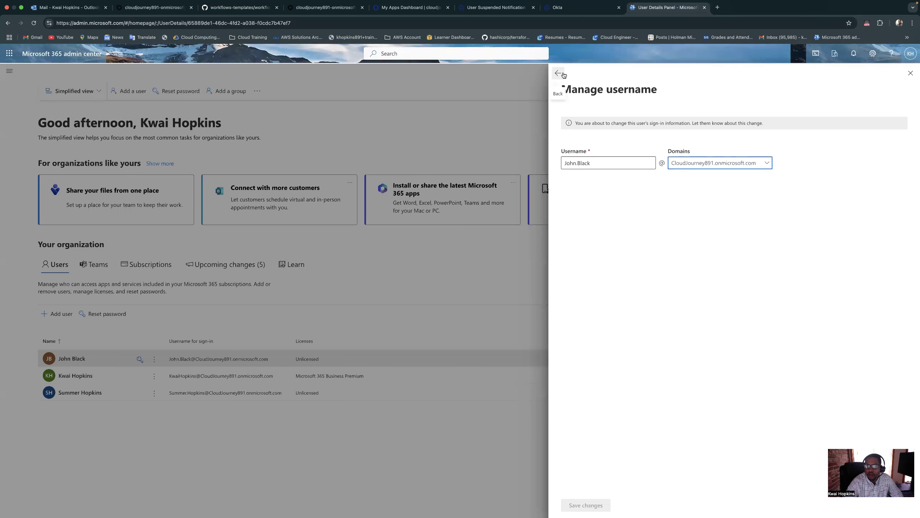
pyautogui.click(565, 74)
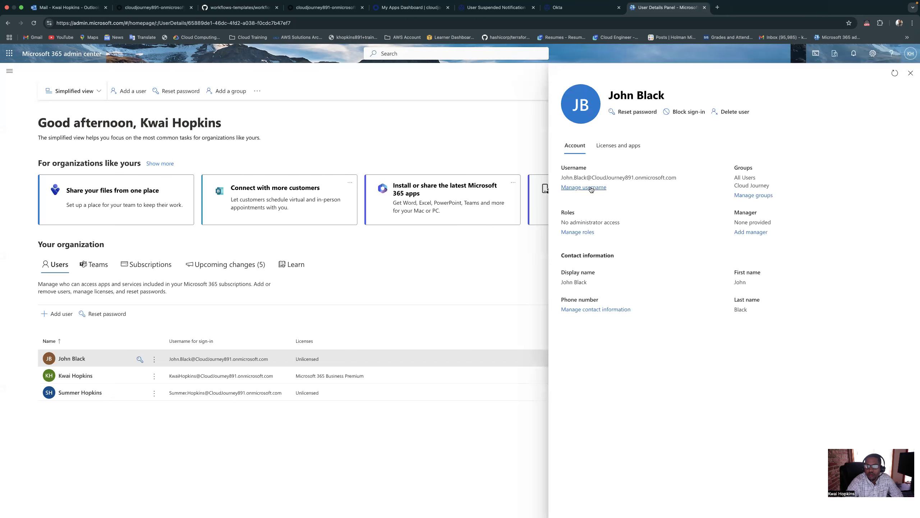
pyautogui.click(911, 75)
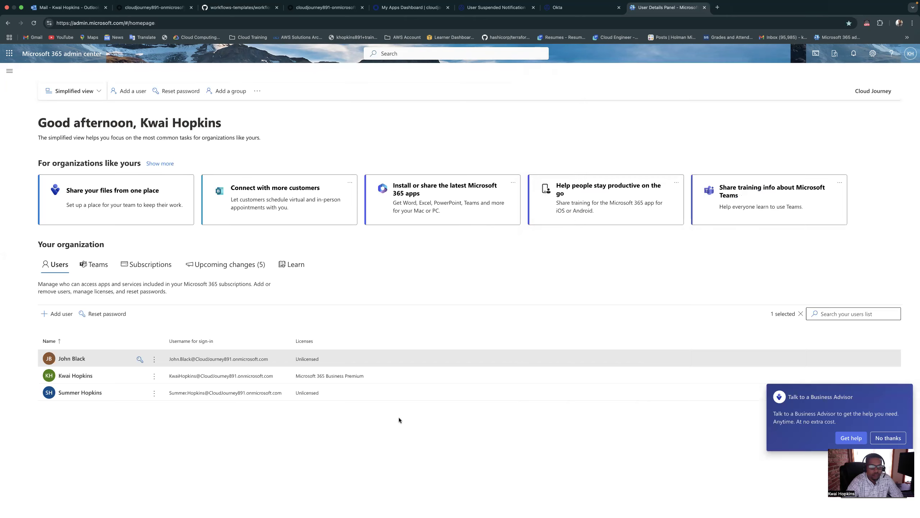
# Reset the first listed user's password to a manually entered account password, without automatic creation or a required change at first sign-in
pyautogui.click(155, 360)
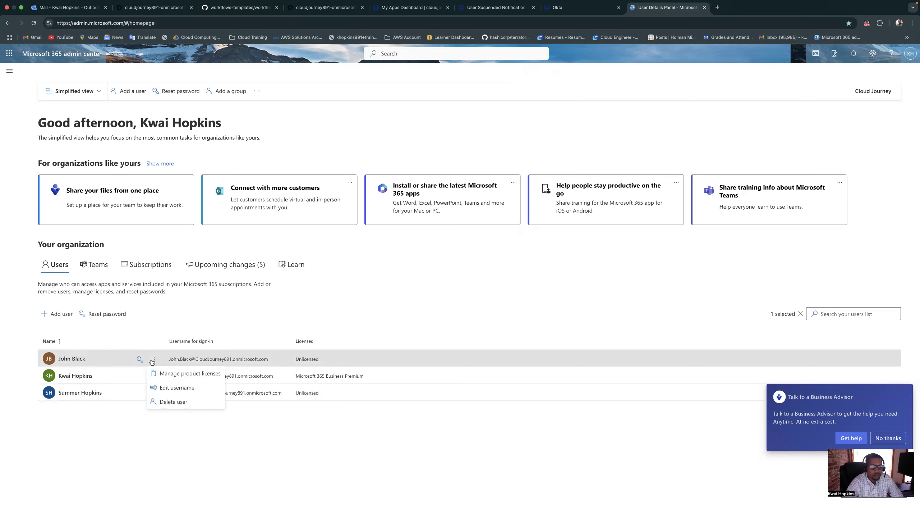
pyautogui.click(139, 360)
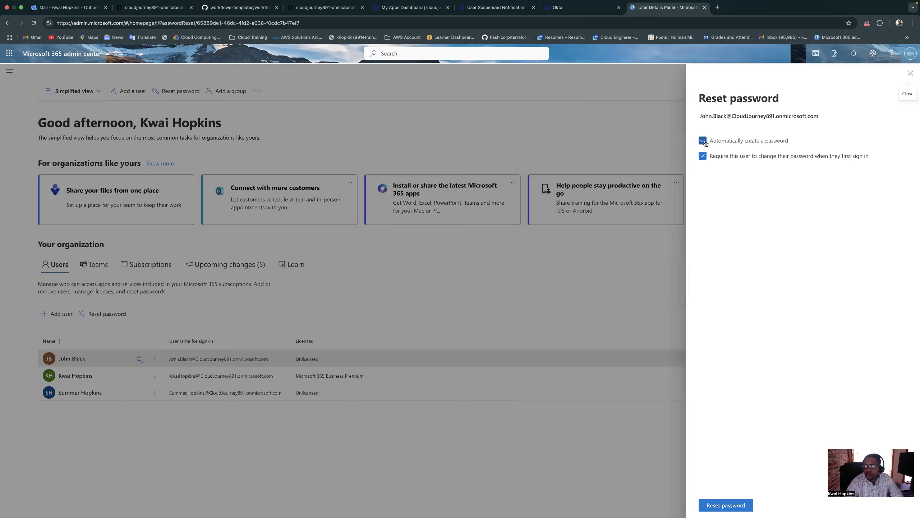
pyautogui.click(703, 141)
pyautogui.click(747, 193)
pyautogui.write('•••')
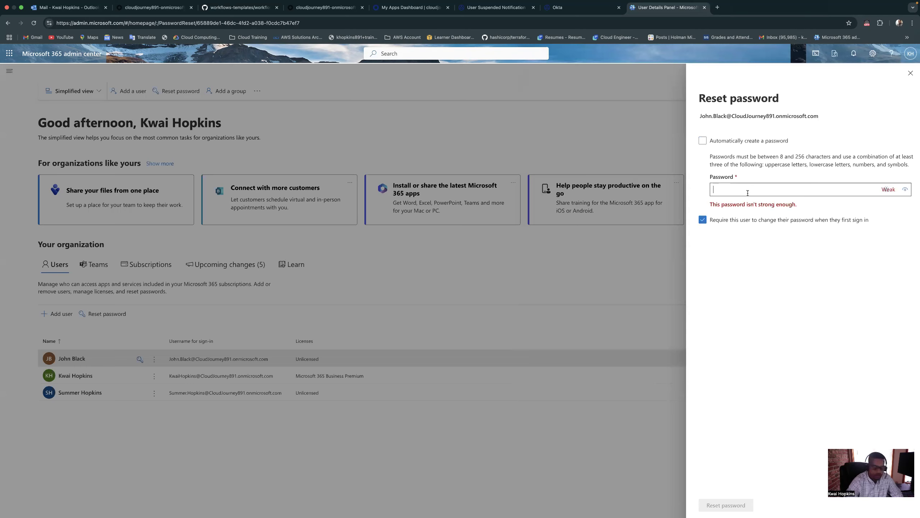
pyautogui.write('•••••••')
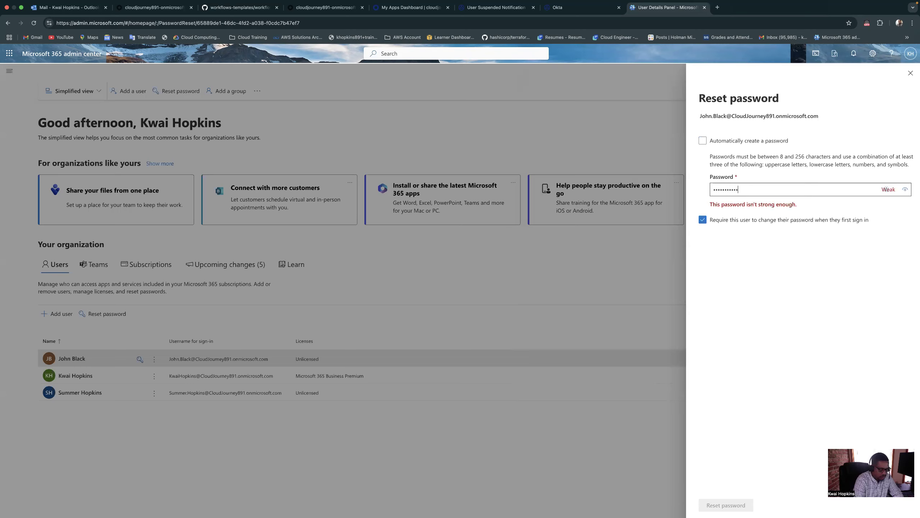
pyautogui.write('••')
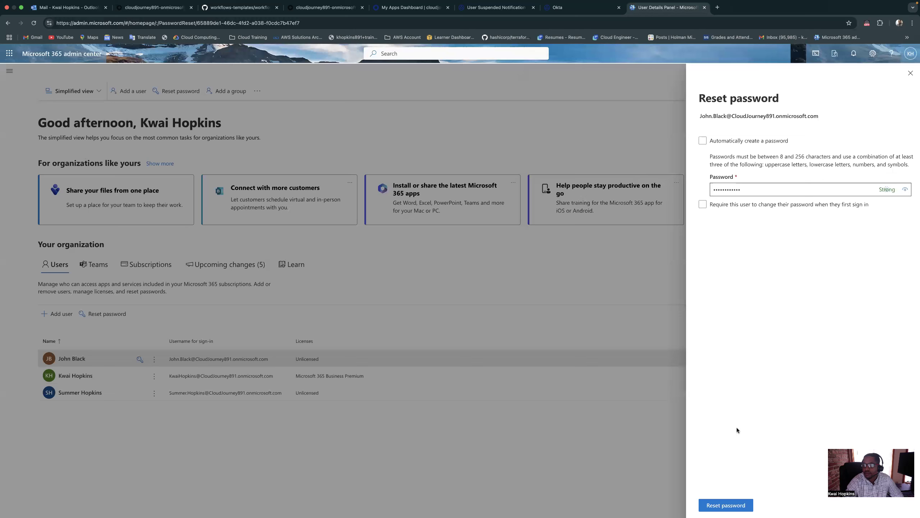
pyautogui.click(726, 508)
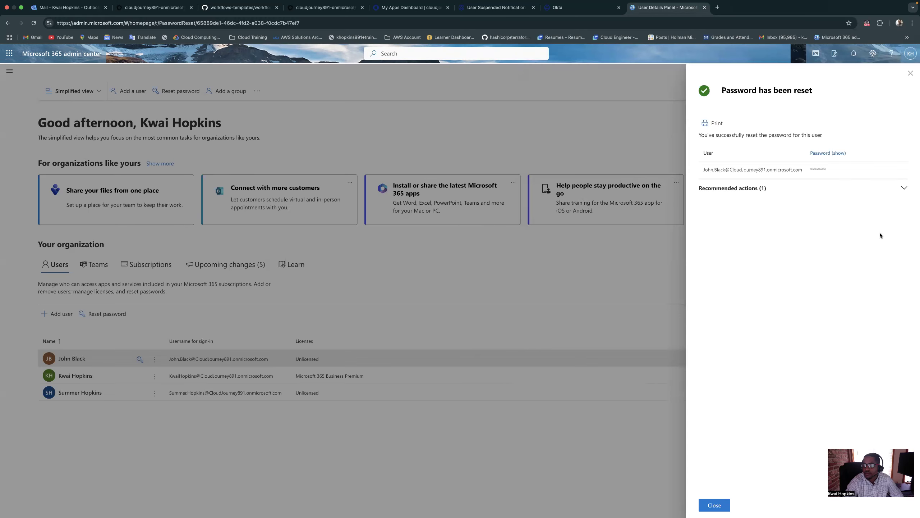
pyautogui.click(905, 189)
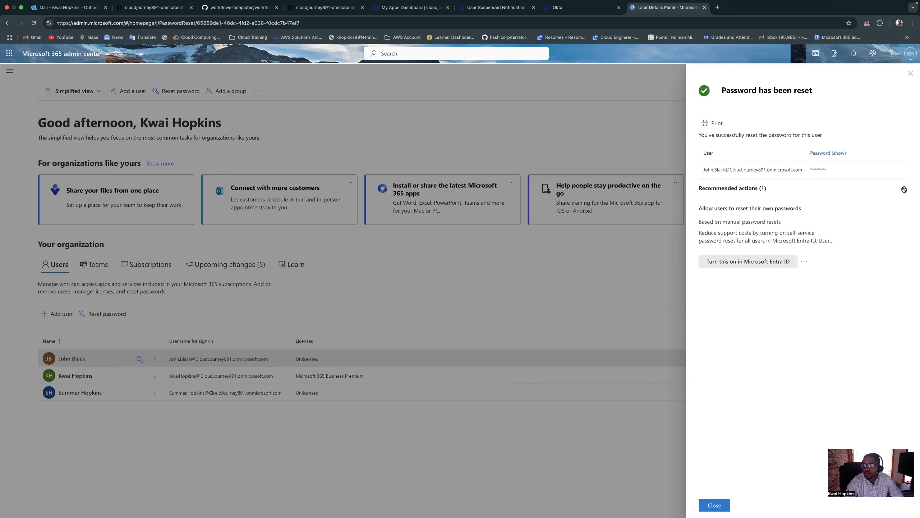
pyautogui.click(905, 189)
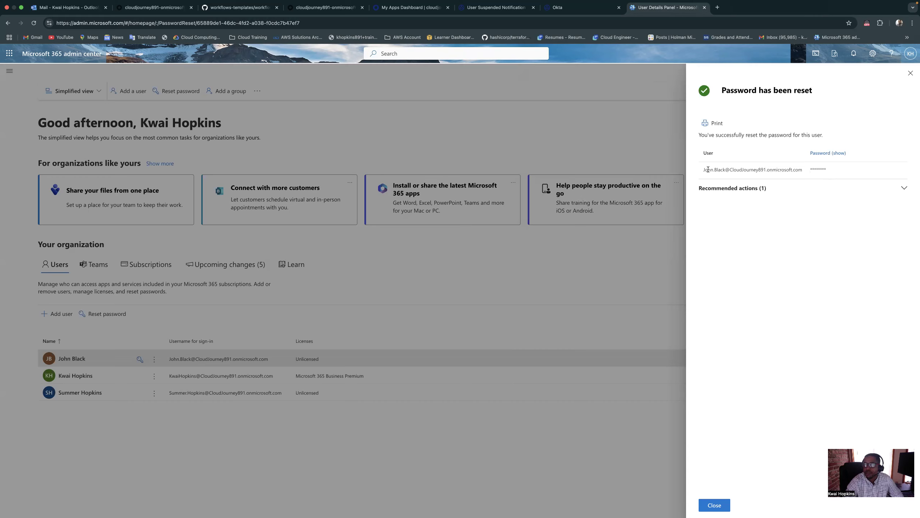
pyautogui.moveTo(707, 169); pyautogui.dragTo(804, 169)
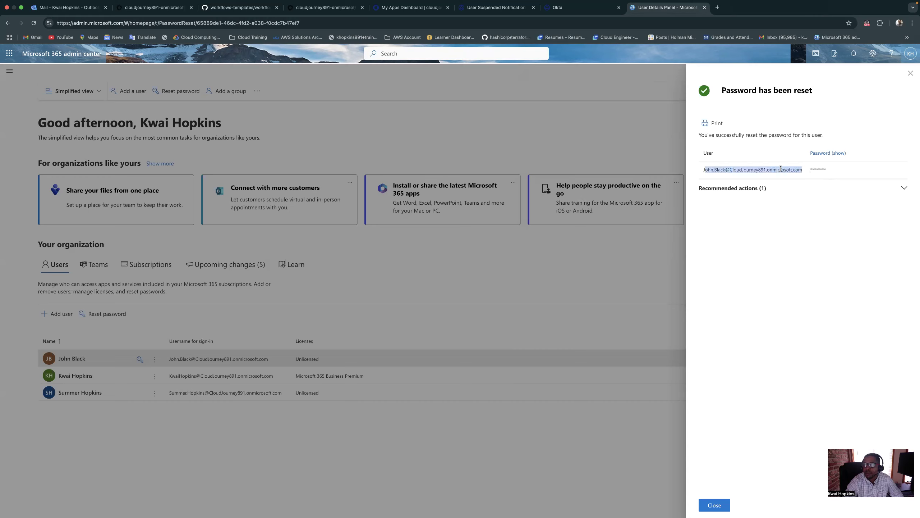
pyautogui.click(912, 76)
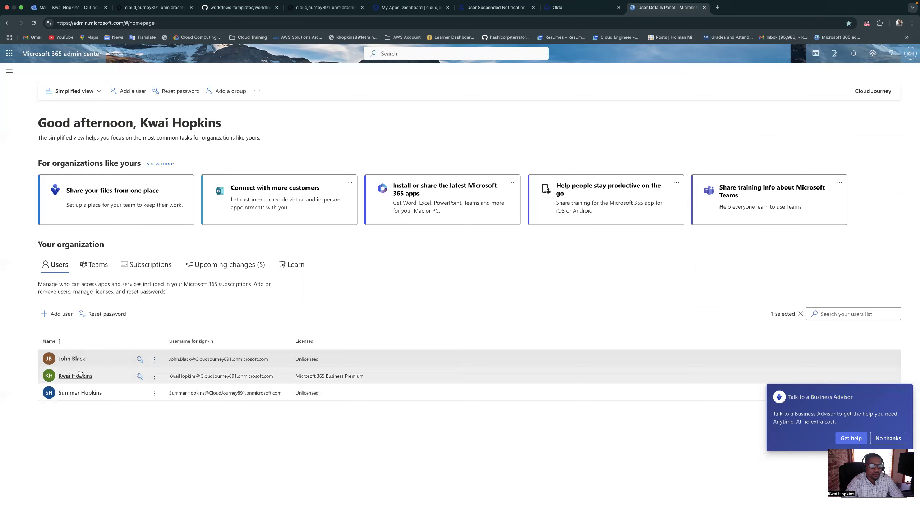
# Copy the first listed user's full sign-in username from the account details
pyautogui.moveTo(171, 359); pyautogui.dragTo(258, 364)
pyautogui.rightClick(266, 357)
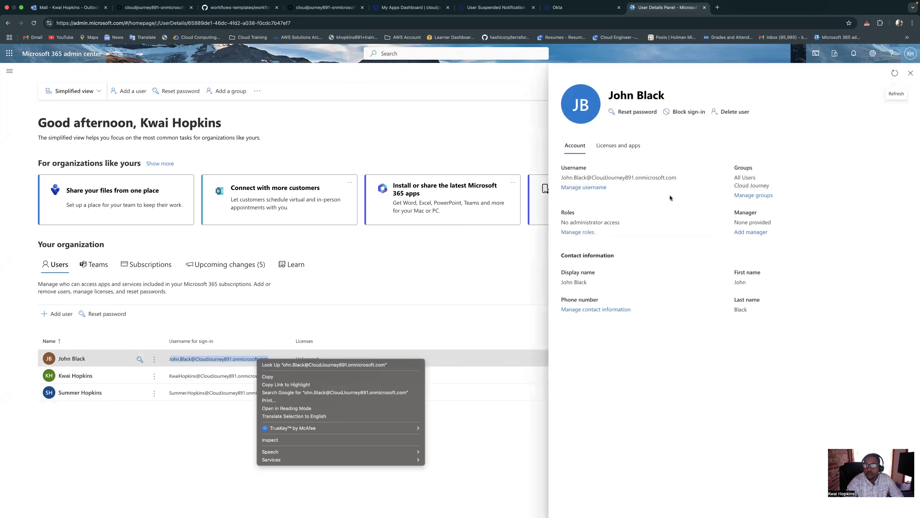
pyautogui.click(677, 179)
pyautogui.moveTo(561, 176); pyautogui.dragTo(677, 179)
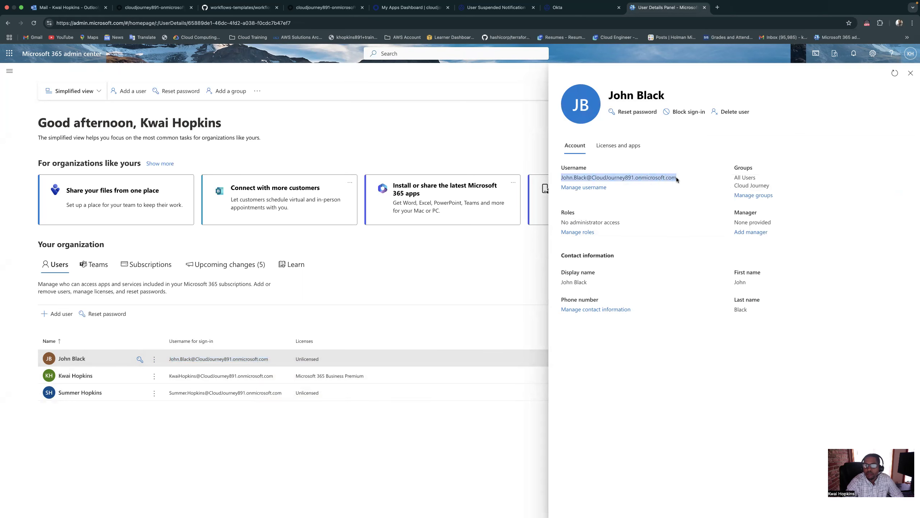
pyautogui.rightClick(677, 179)
pyautogui.click(690, 195)
# Switch to the Okta admin People page and start adding a person with the test user's first and last name
pyautogui.click(256, 11)
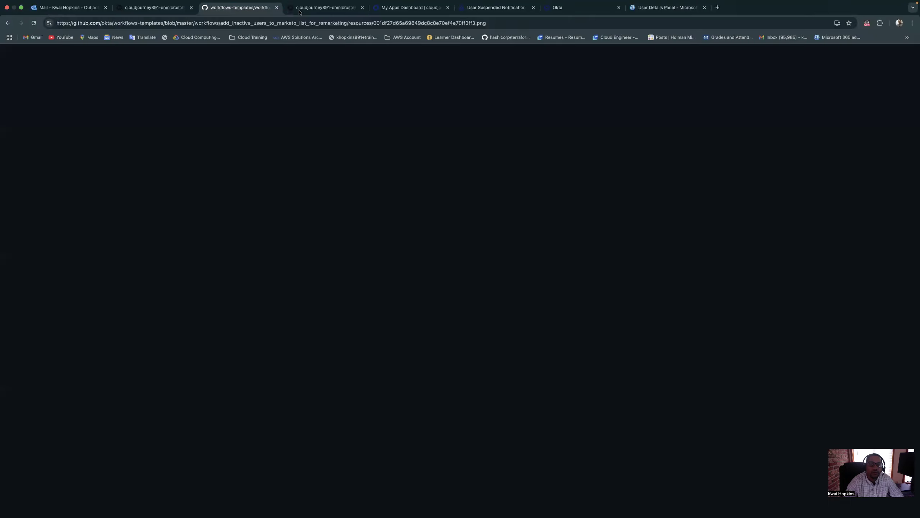
pyautogui.click(349, 10)
pyautogui.click(373, 10)
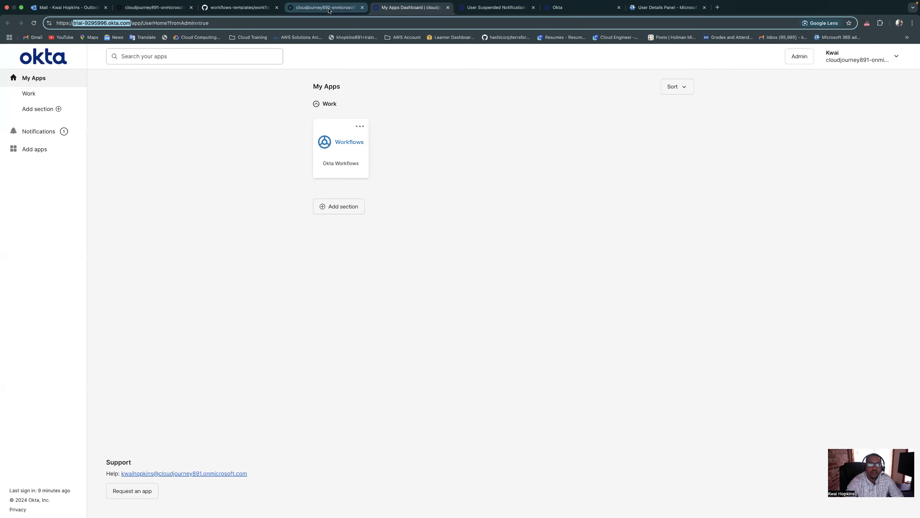
pyautogui.click(328, 9)
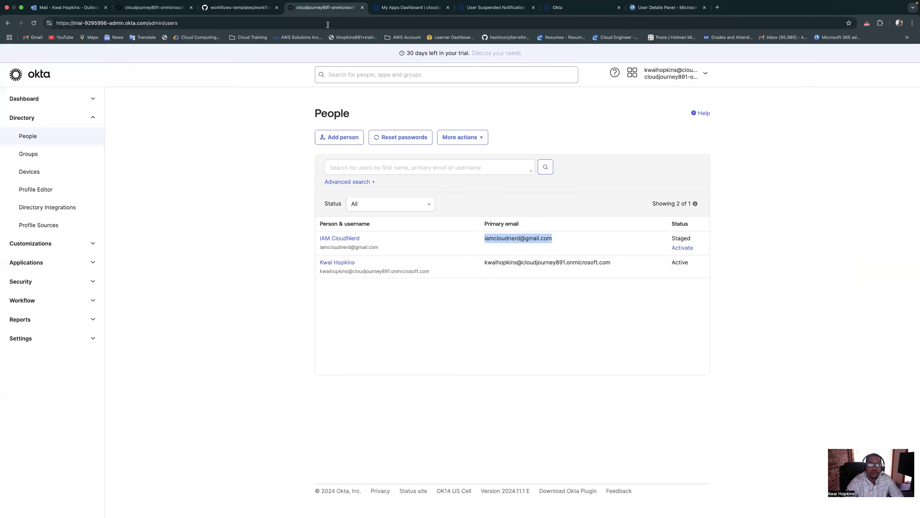
pyautogui.click(343, 137)
pyautogui.click(462, 204)
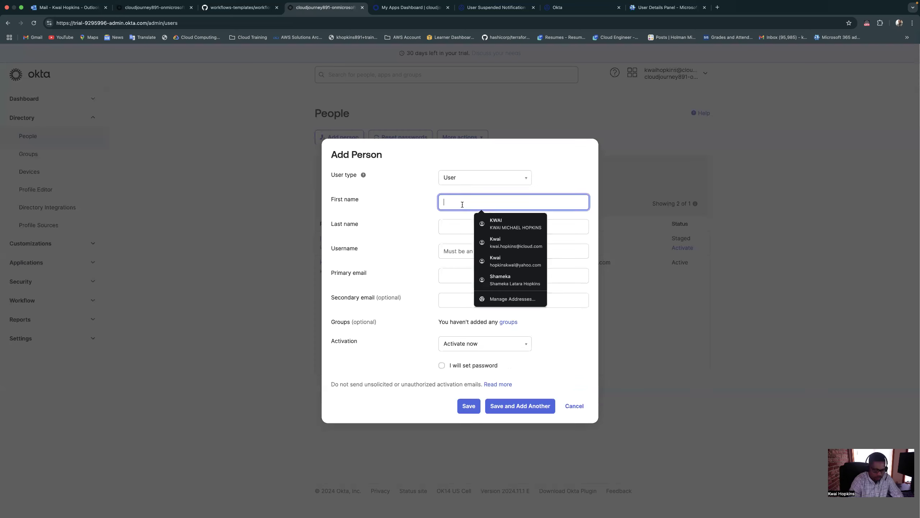
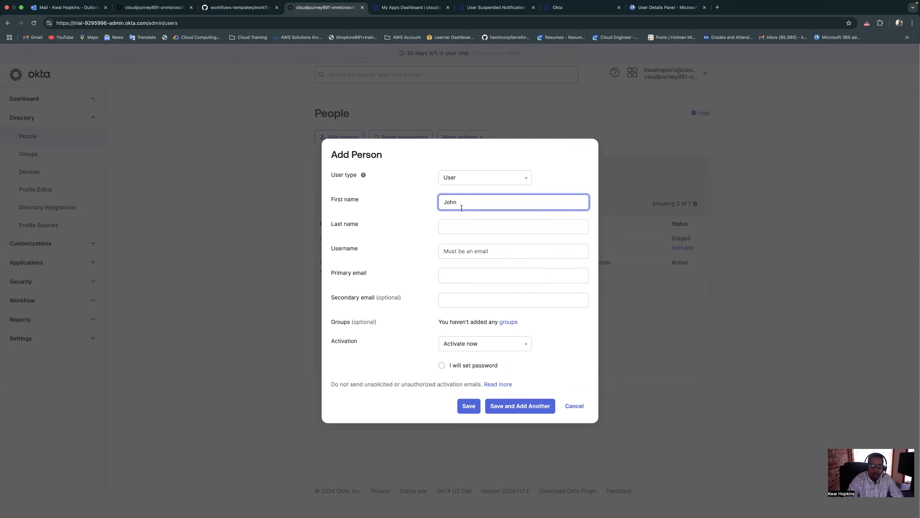
pyautogui.click(457, 225)
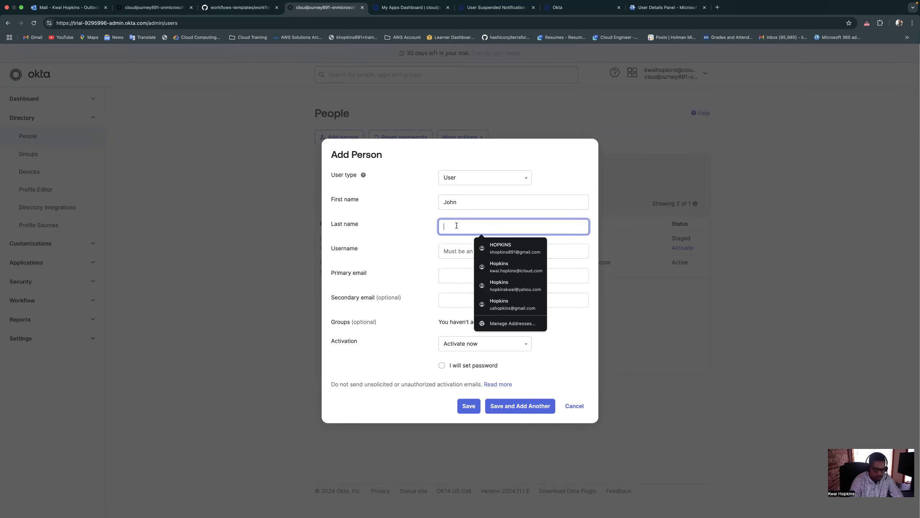
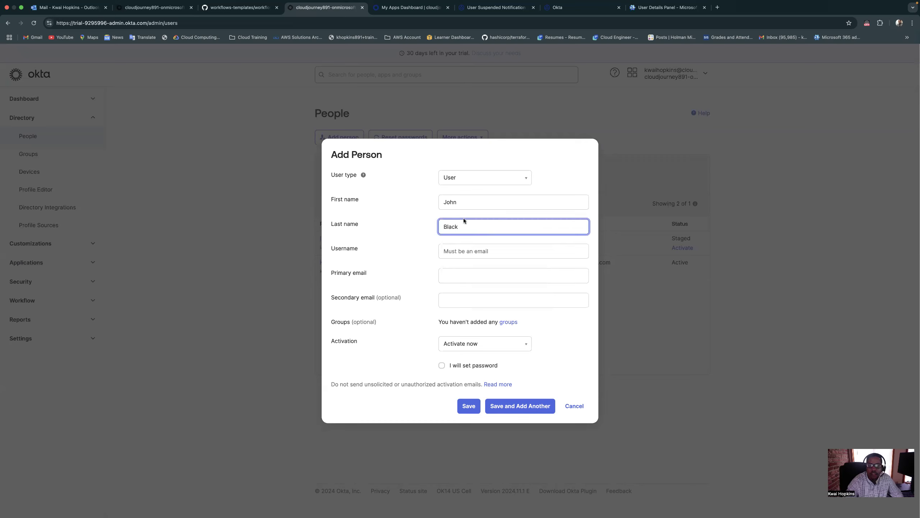
# Enter the copied email as the new person's username and primary email, keep Activate now, and save the person
pyautogui.rightClick(459, 251)
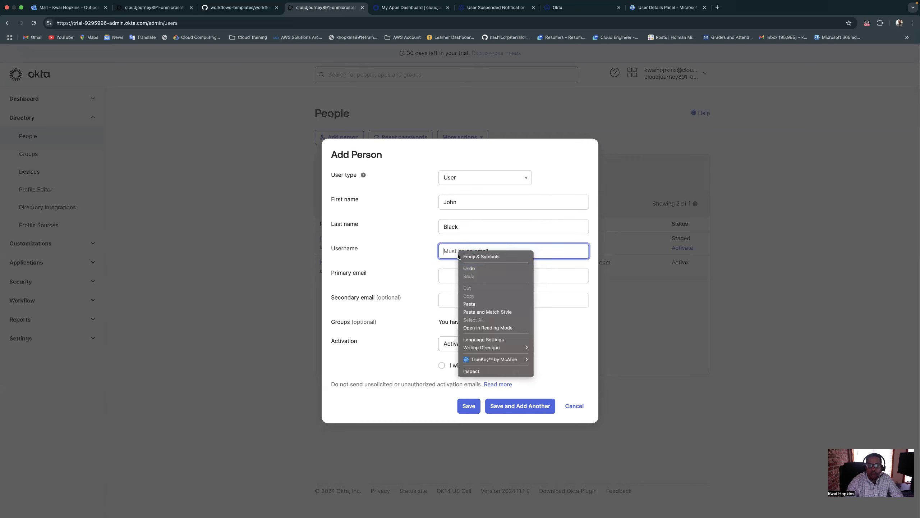
pyautogui.click(475, 304)
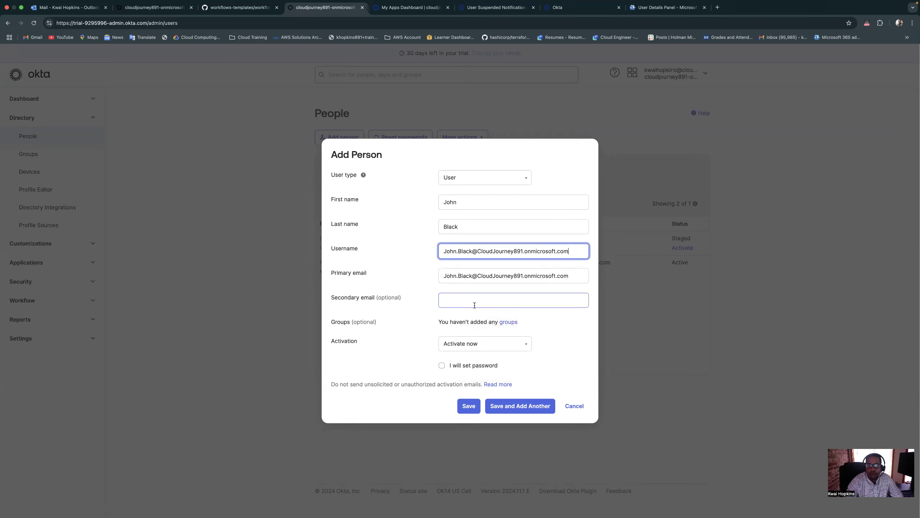
pyautogui.click(445, 251)
pyautogui.press('BackSpace')
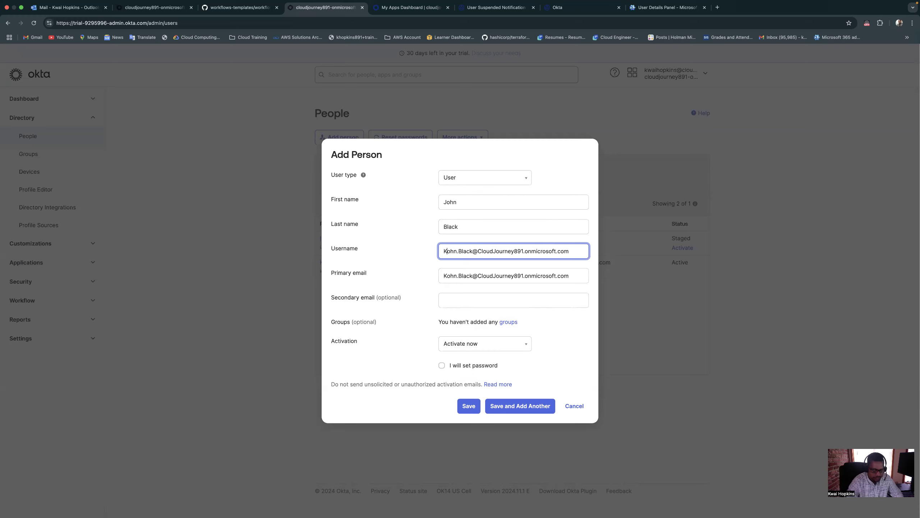
pyautogui.write('J')
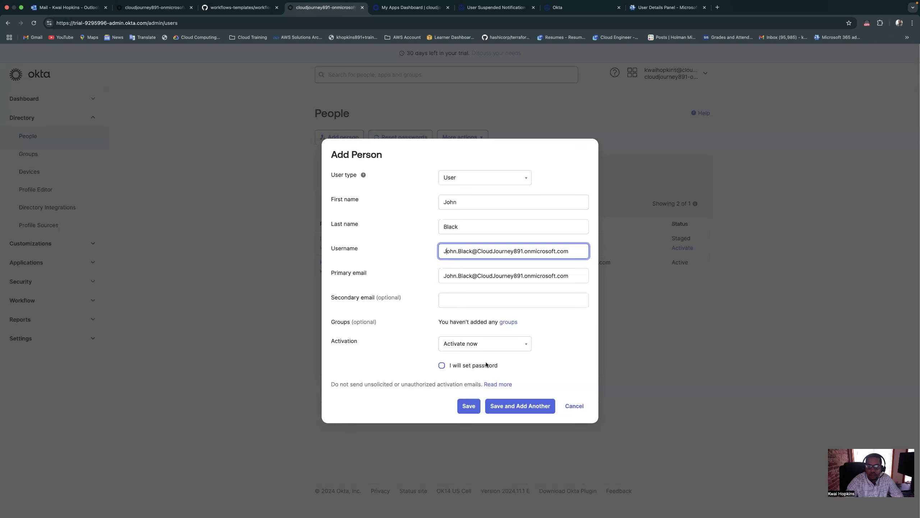
pyautogui.click(468, 406)
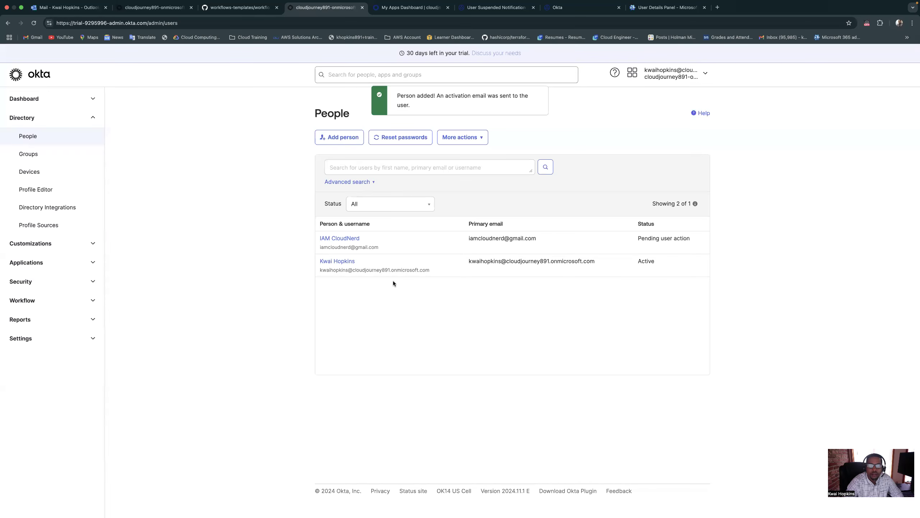
# Switch to the User Suspended Notification flow and test the Compose card with the copied username as its Alternate ID input
pyautogui.click(495, 7)
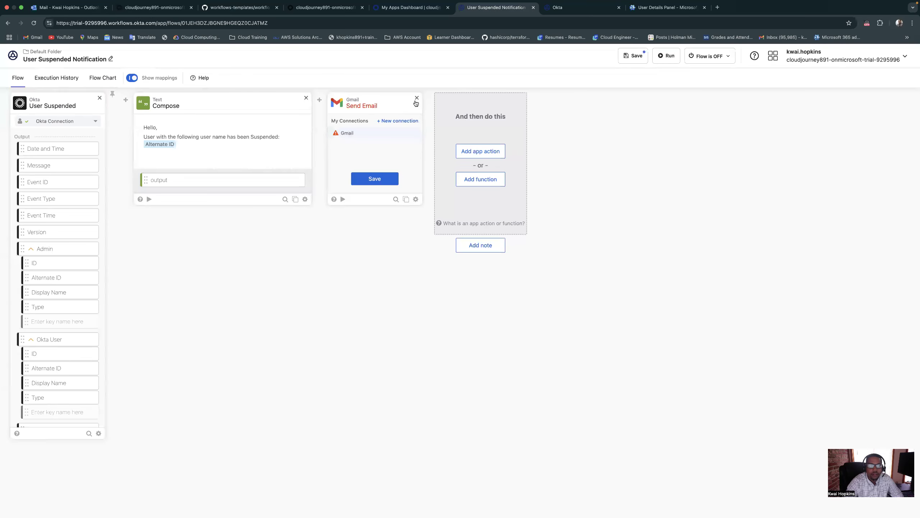
pyautogui.click(149, 200)
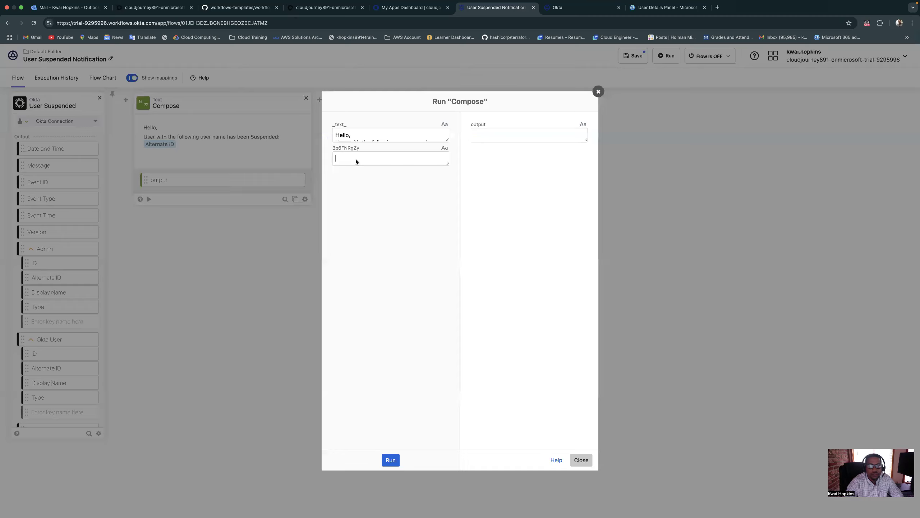
pyautogui.rightClick(356, 159)
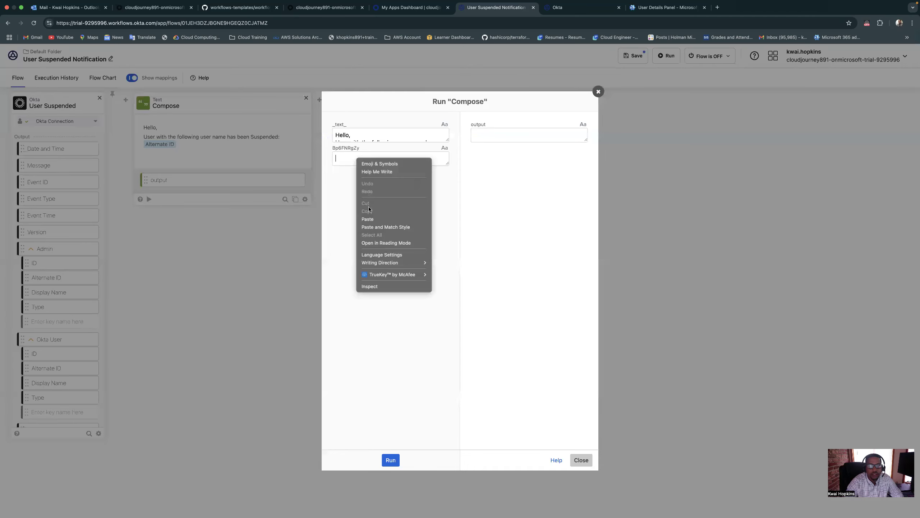
pyautogui.click(373, 226)
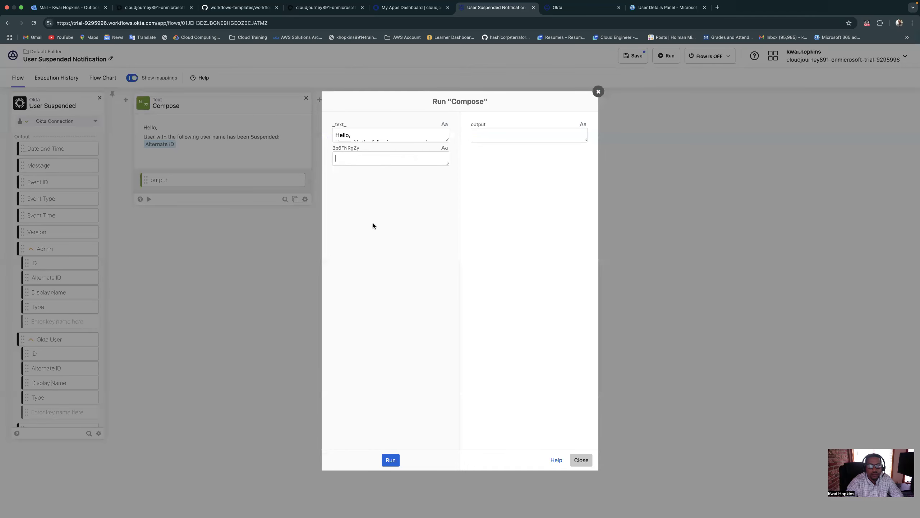
pyautogui.click(394, 463)
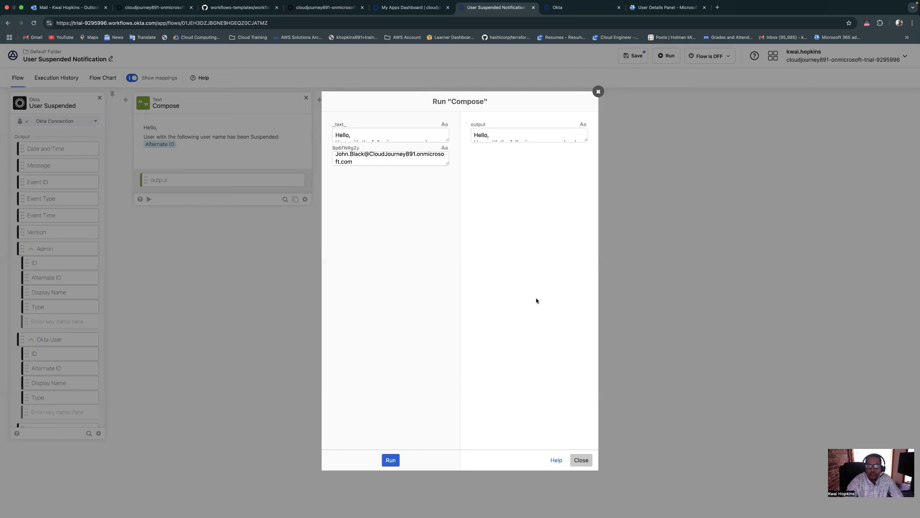
pyautogui.moveTo(588, 142); pyautogui.dragTo(593, 144)
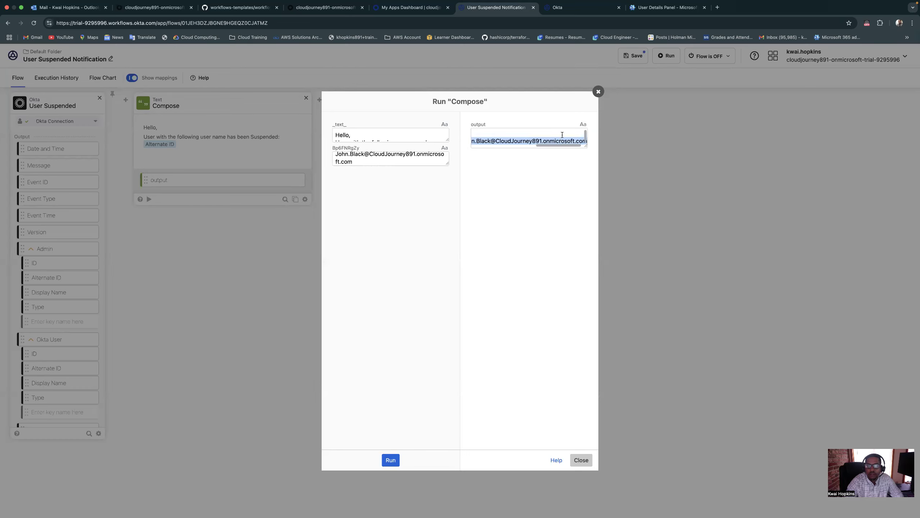
pyautogui.click(598, 92)
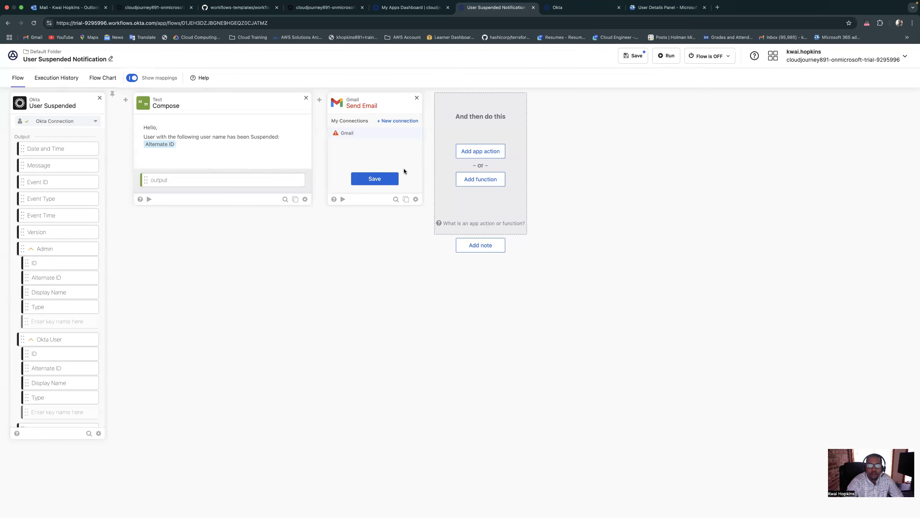
# Dismiss the new Gmail connection dialog and remove the Gmail Send Email card from the flow
pyautogui.click(406, 121)
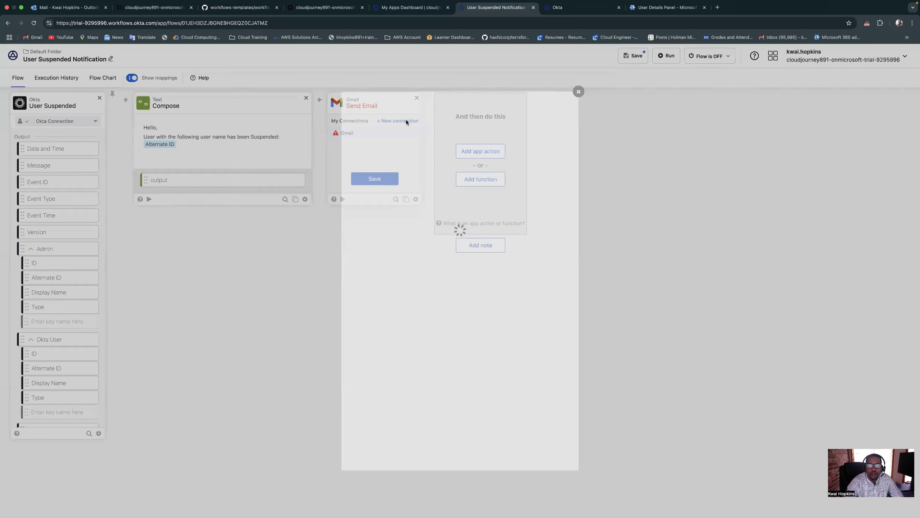
pyautogui.click(578, 92)
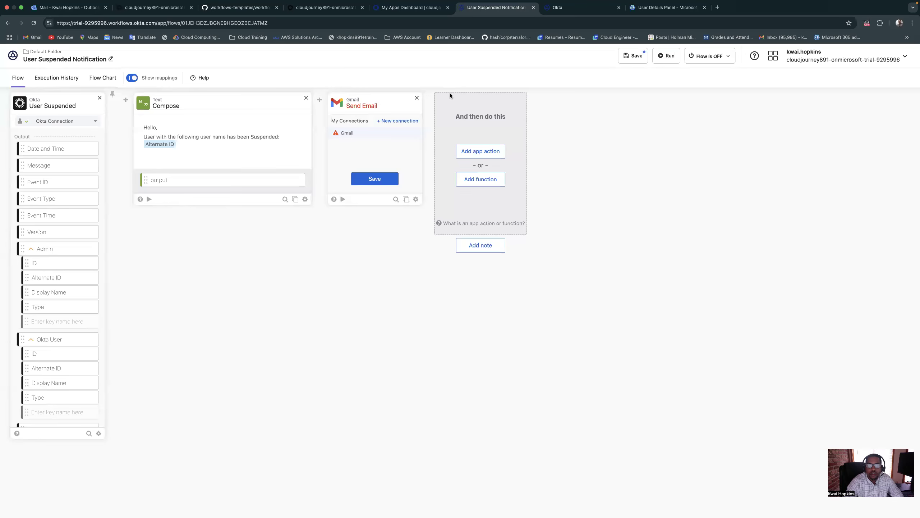
pyautogui.click(420, 97)
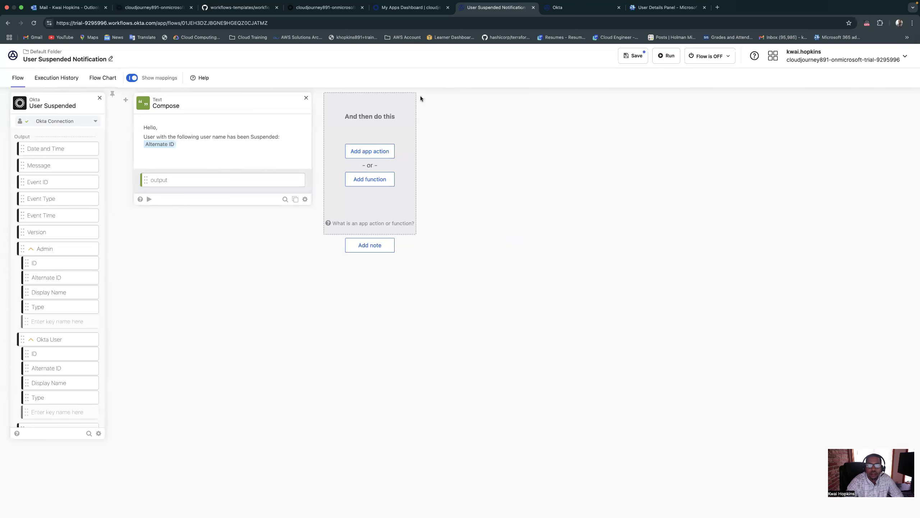
pyautogui.click(366, 181)
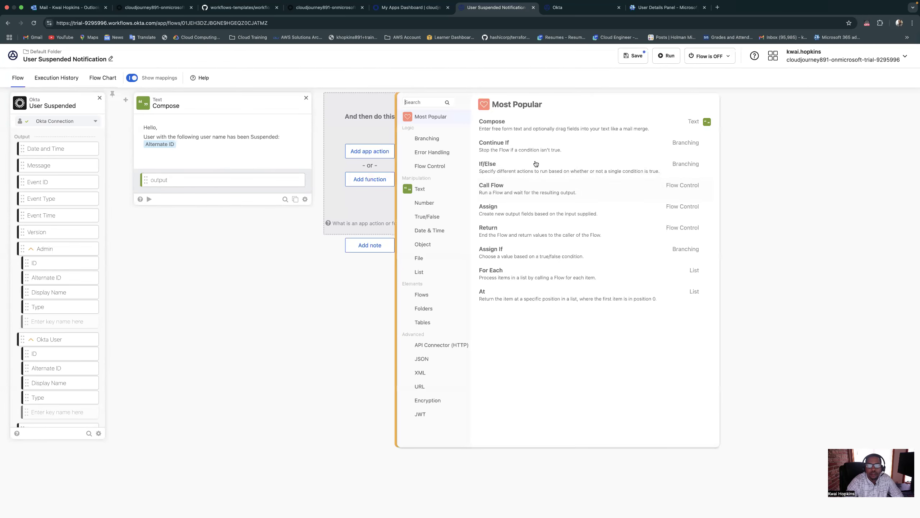
pyautogui.click(507, 130)
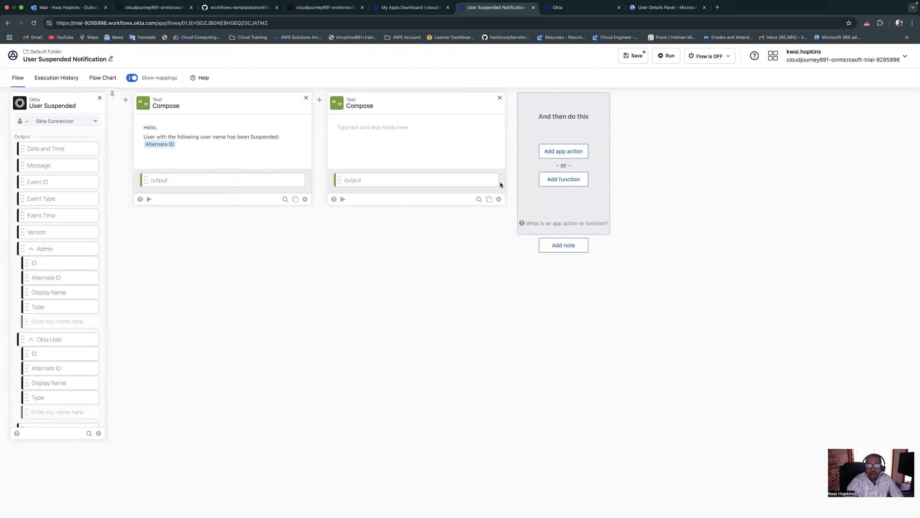
pyautogui.click(500, 98)
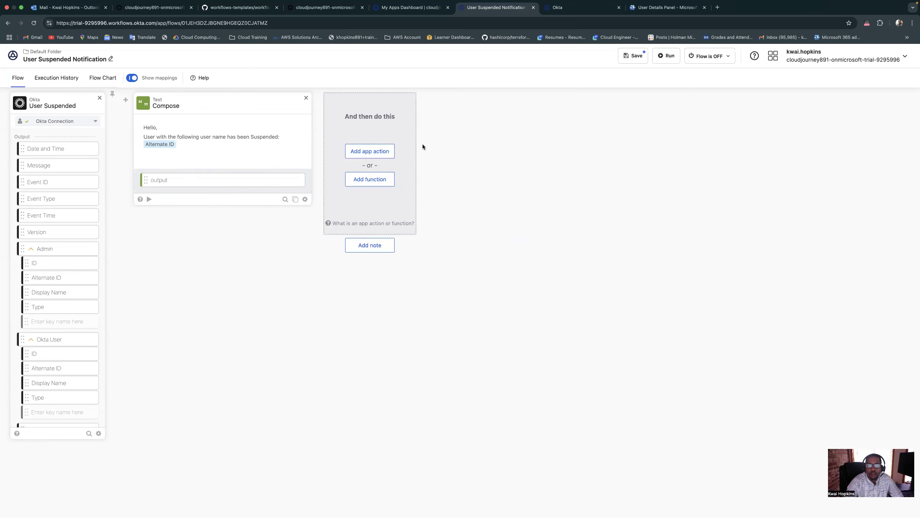
# Add the Office 365 Mail Send Email action to the flow after the Compose card
pyautogui.click(376, 153)
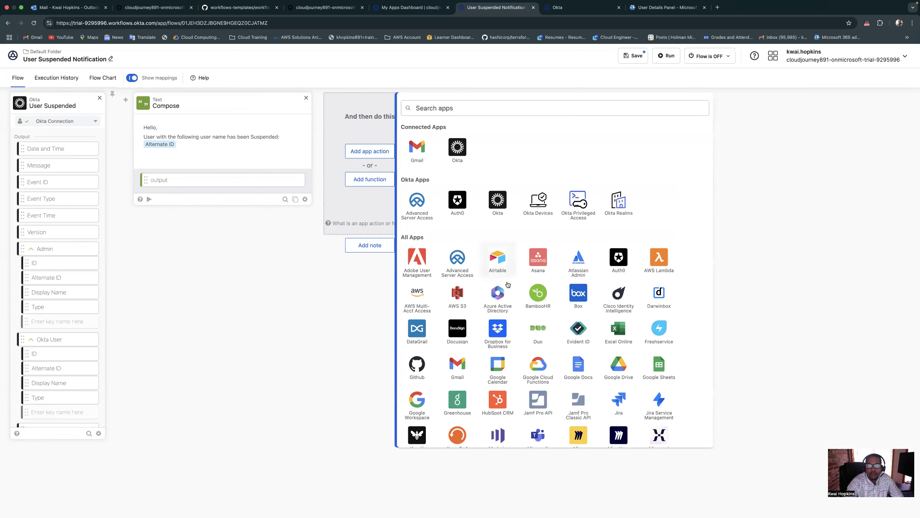
pyautogui.scroll(-3, 508, 340)
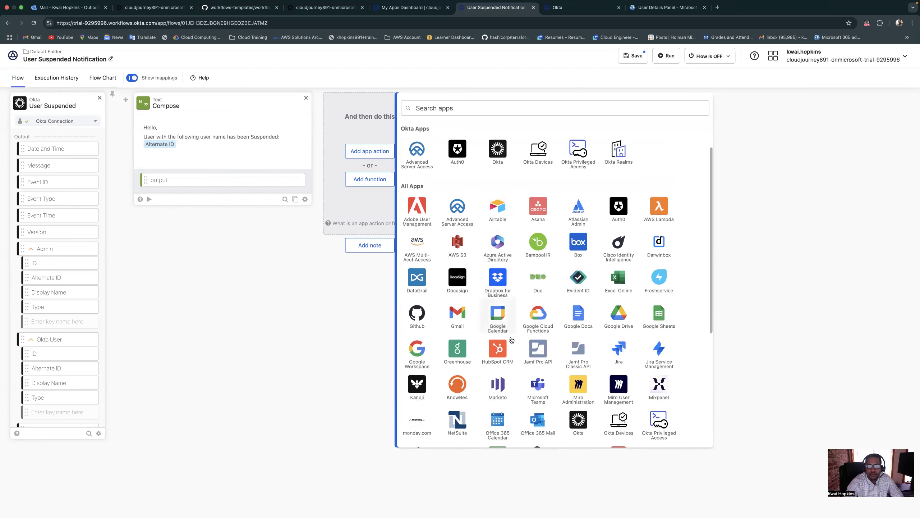
pyautogui.scroll(-3, 512, 339)
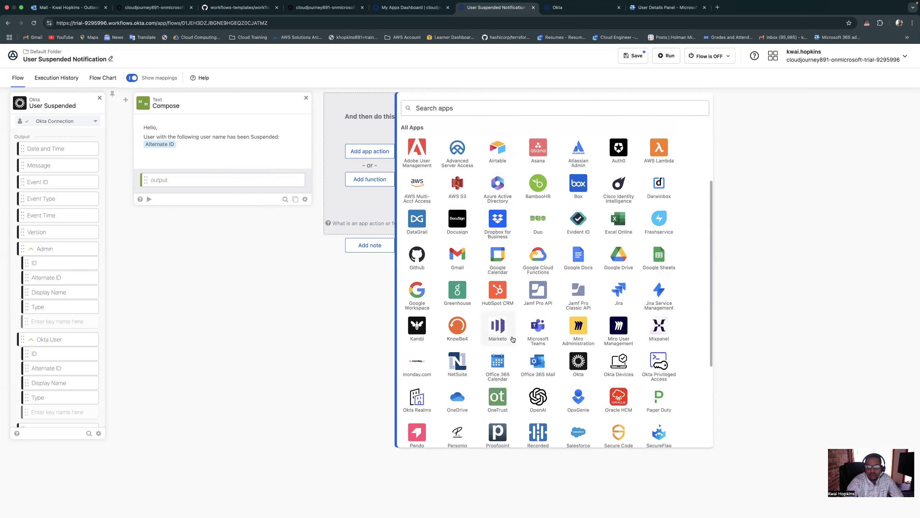
pyautogui.click(538, 340)
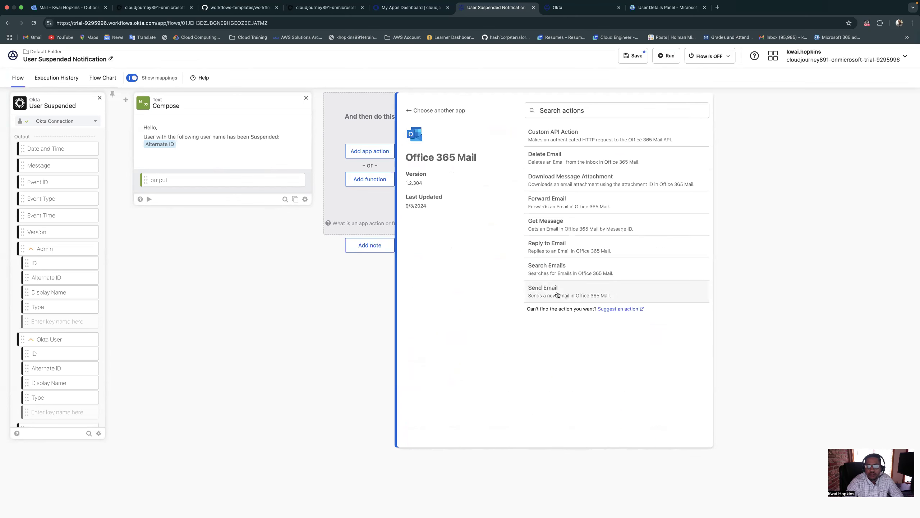
pyautogui.click(554, 293)
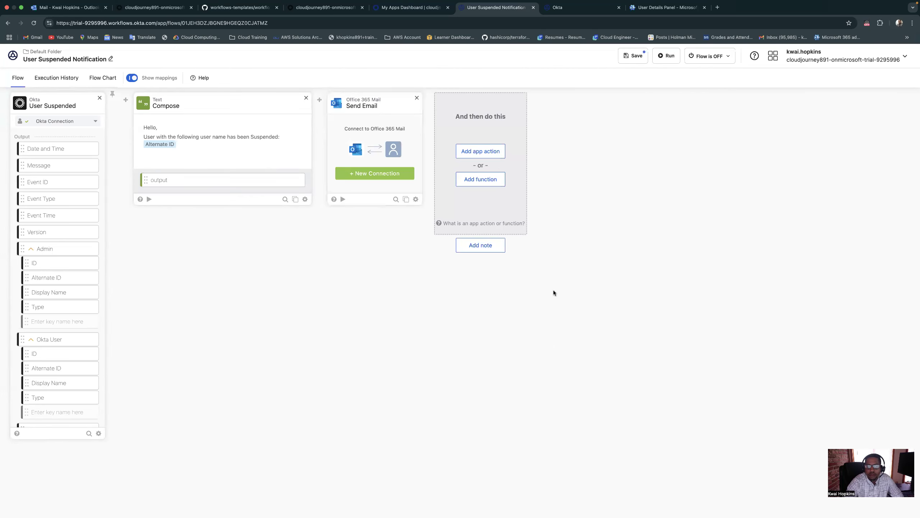
# Create an Office 365 Mail connection described as "Send User Suspended notifcation" and authorize it with the signed-in organization Microsoft account
pyautogui.click(367, 176)
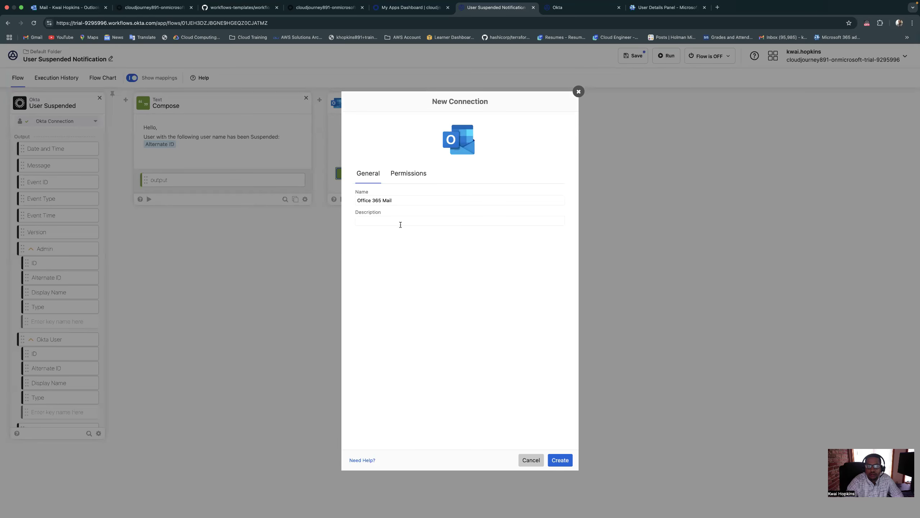
pyautogui.click(396, 222)
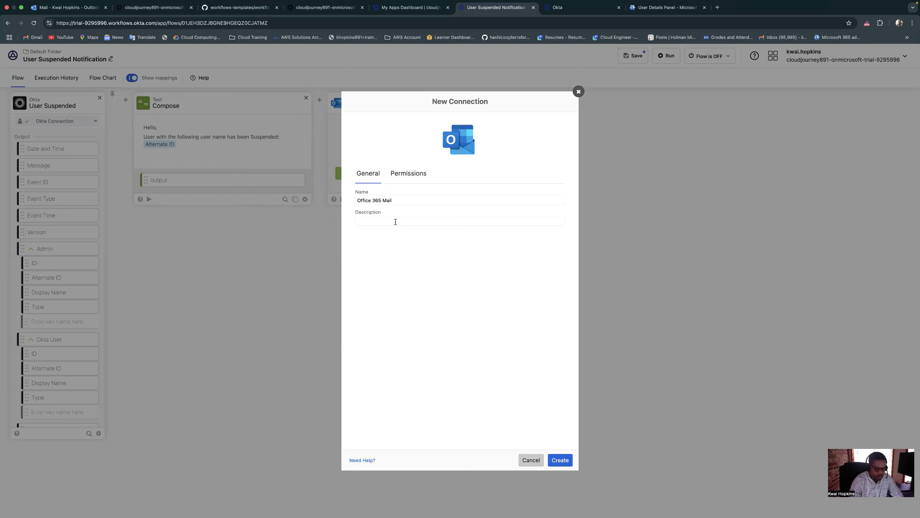
pyautogui.write('Send User')
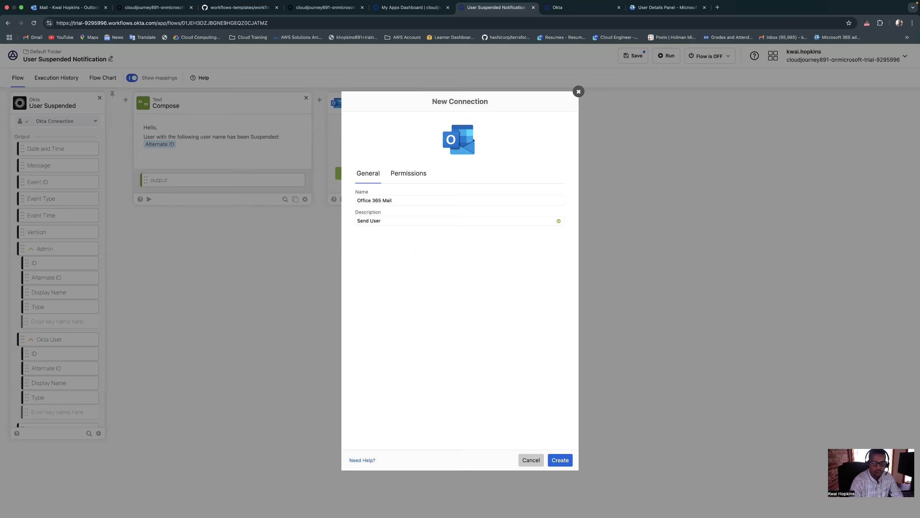
pyautogui.write(' Suspended')
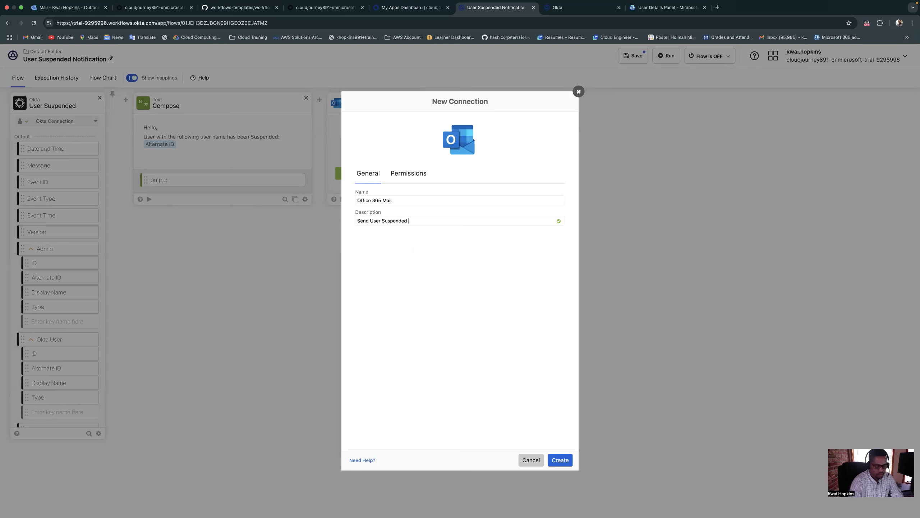
pyautogui.write(' notifcation')
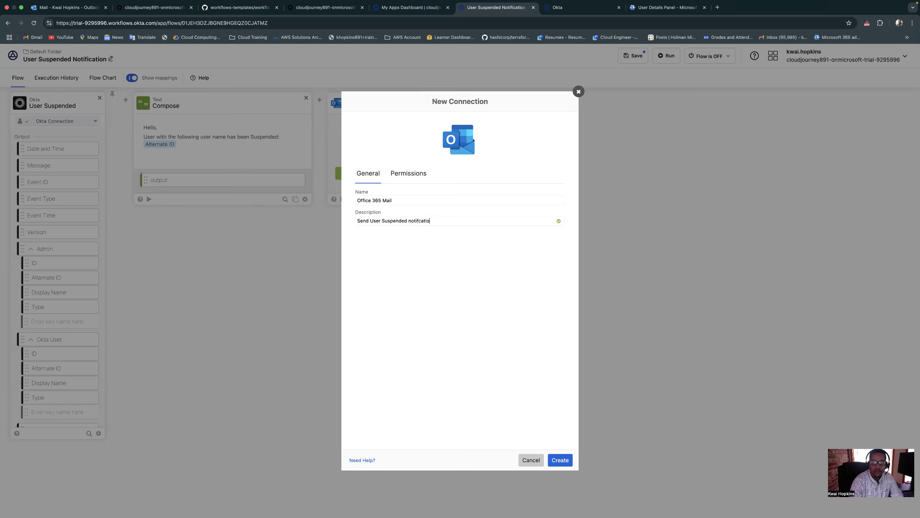
pyautogui.click(564, 464)
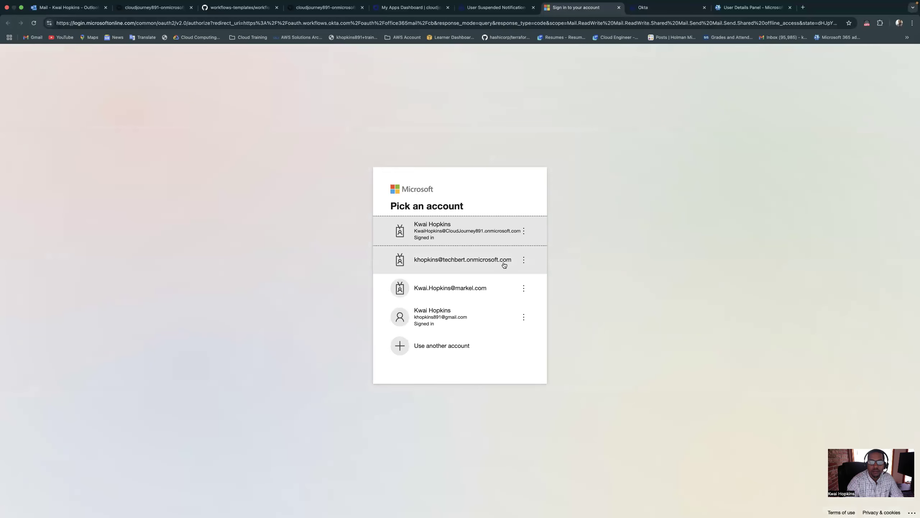
pyautogui.click(444, 233)
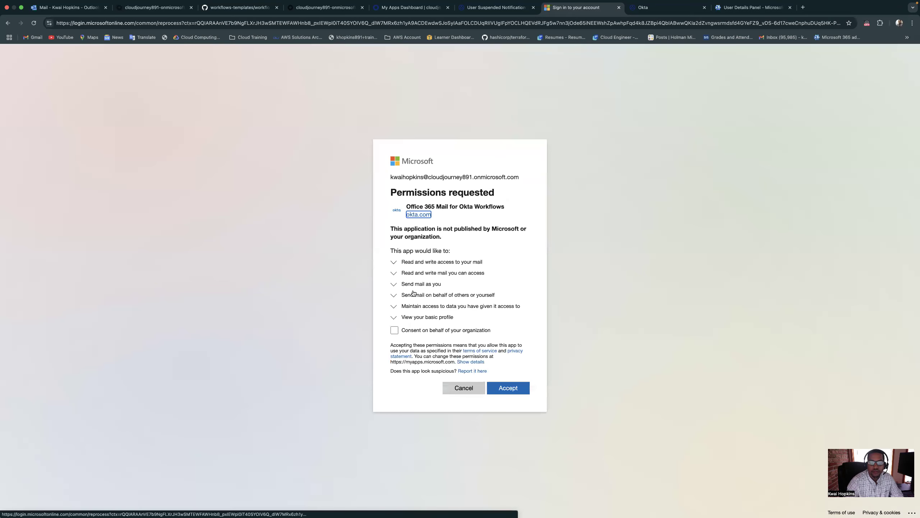
pyautogui.click(508, 390)
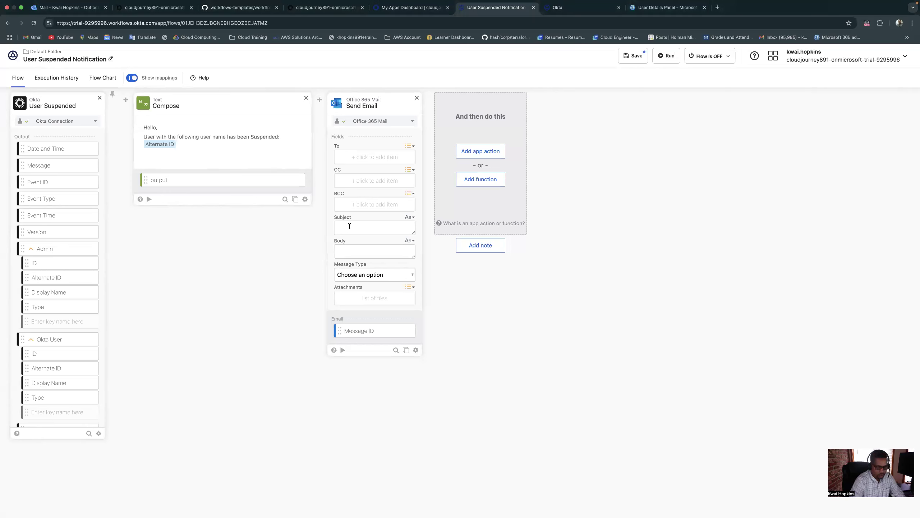
# Set the Send Email subject to "User Suspended!" and map the Compose card's output to the Body field
pyautogui.write('User Suspended')
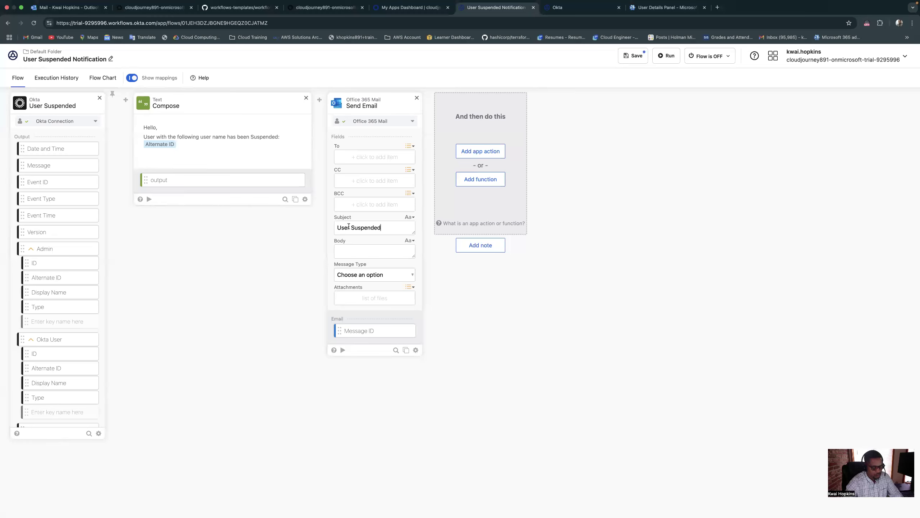
pyautogui.write('!')
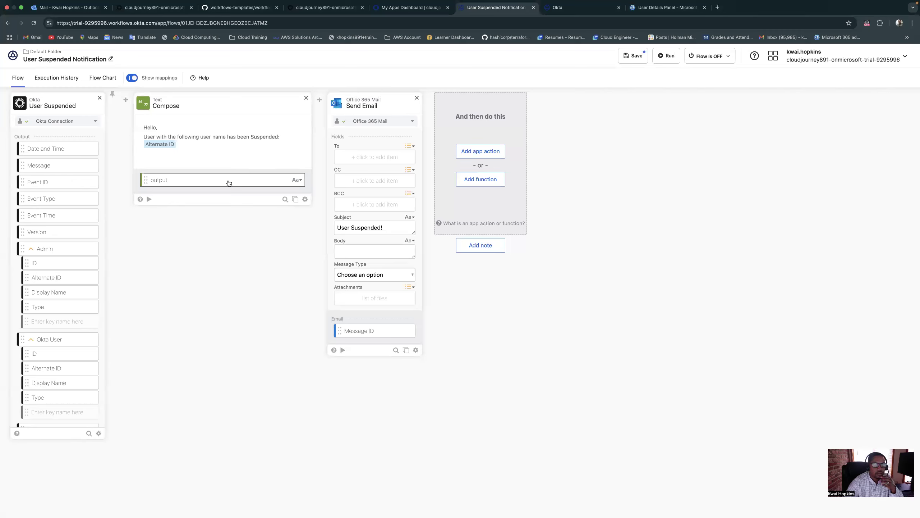
pyautogui.moveTo(229, 180); pyautogui.dragTo(354, 254)
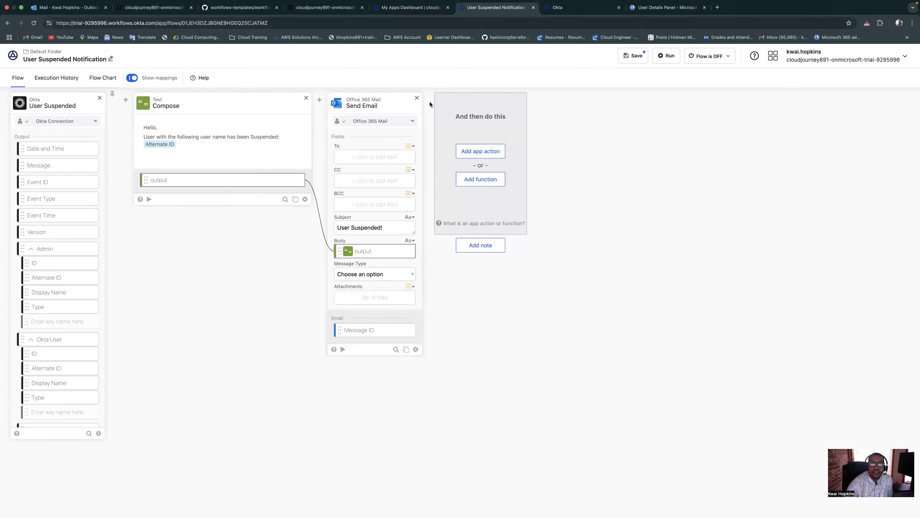
# Add the copied email address of the test user as a To recipient on the Send Email card
pyautogui.click(364, 158)
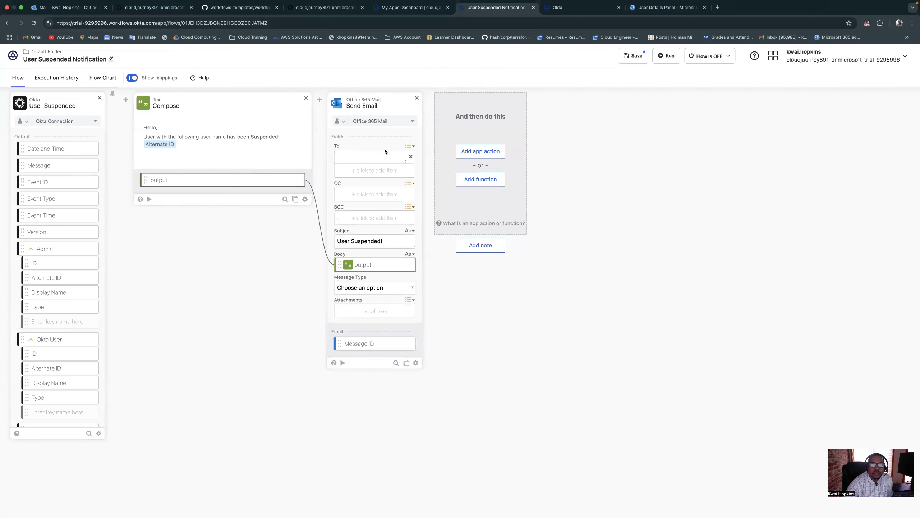
pyautogui.rightClick(364, 157)
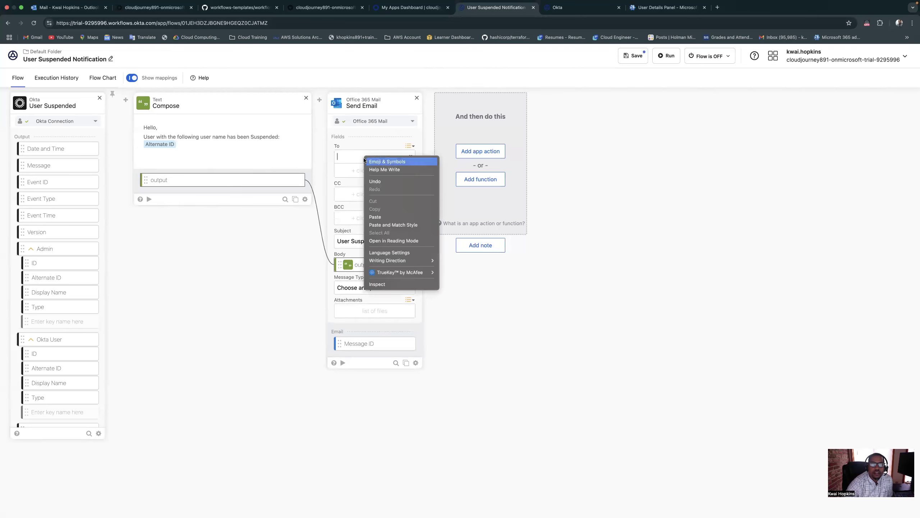
pyautogui.click(376, 217)
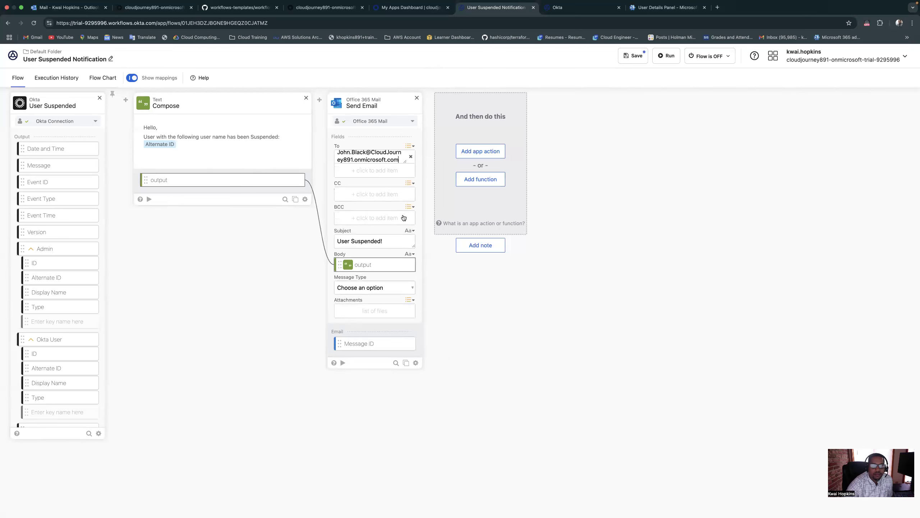
# Exclude the CC, BCC, Attachments and Message Type inputs from the Send Email card and save the field selection
pyautogui.click(415, 363)
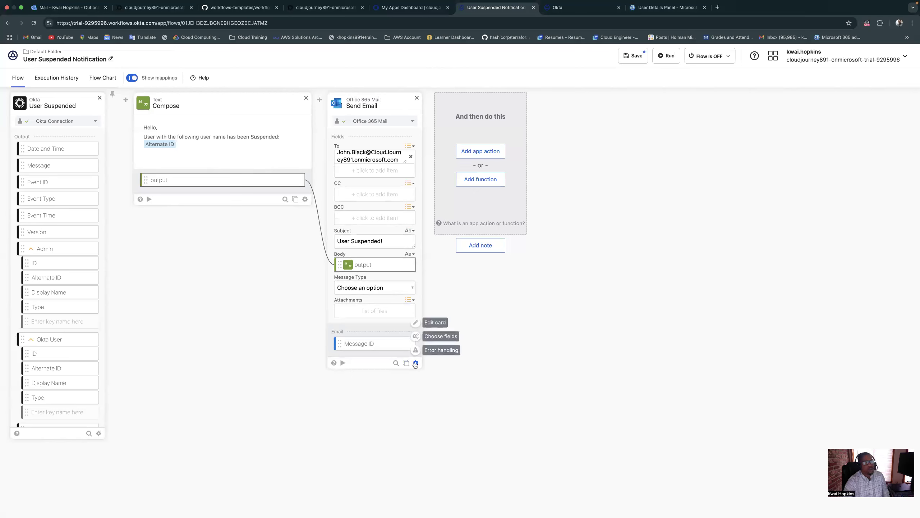
pyautogui.click(453, 336)
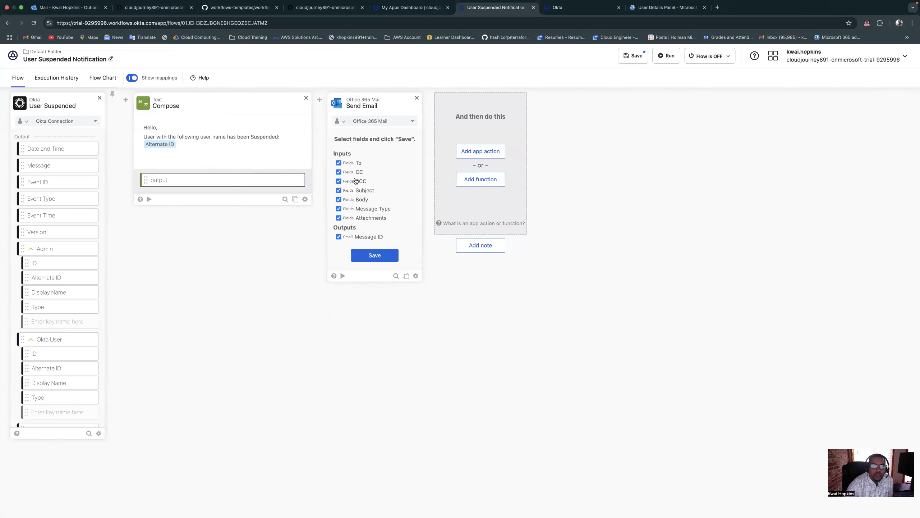
pyautogui.click(338, 172)
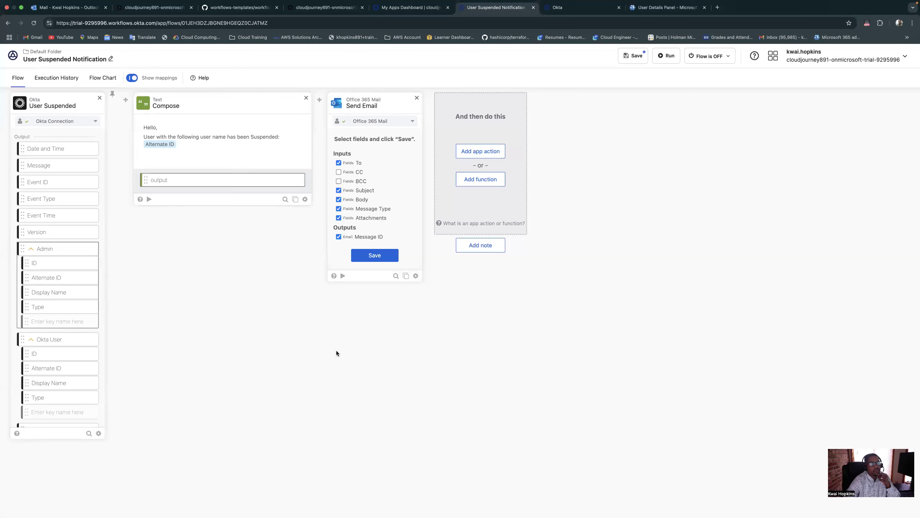
pyautogui.click(339, 218)
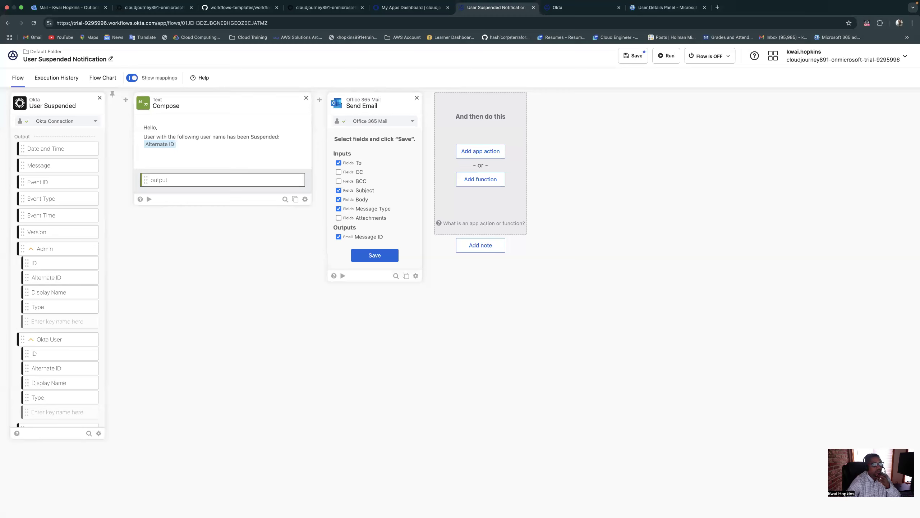
pyautogui.click(338, 209)
pyautogui.click(380, 256)
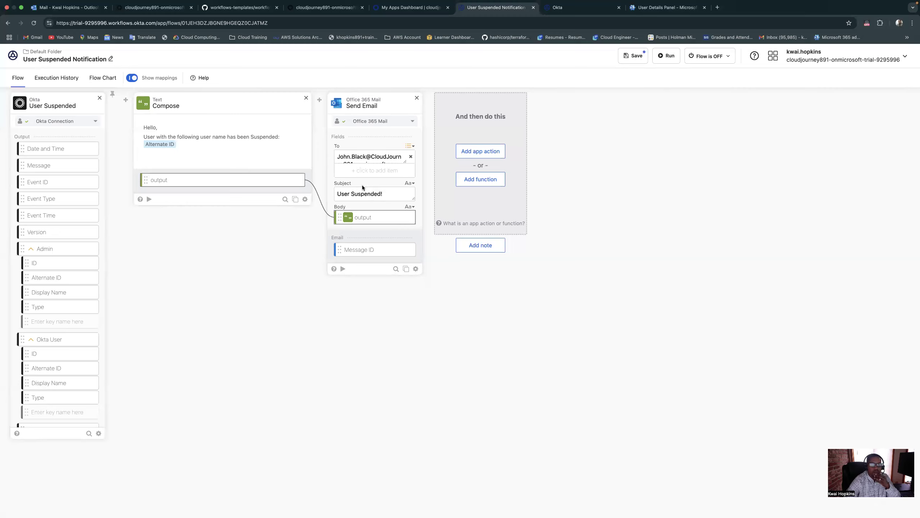
# Include the Message Type input on the Send Email card again and save the field selection
pyautogui.moveTo(413, 269)
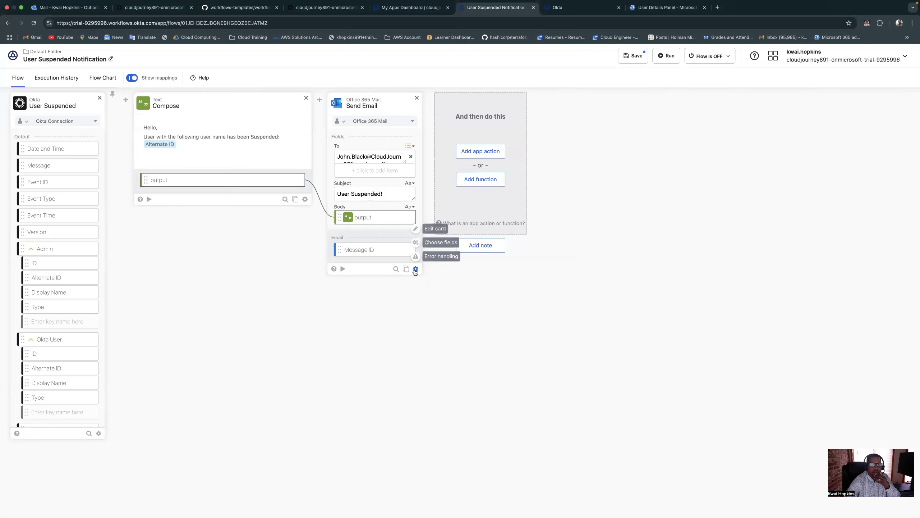
pyautogui.click(434, 246)
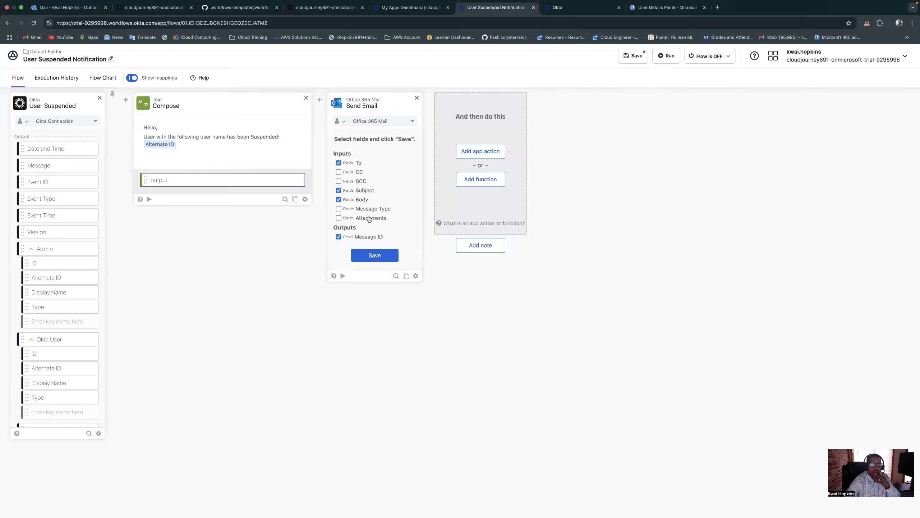
pyautogui.click(339, 209)
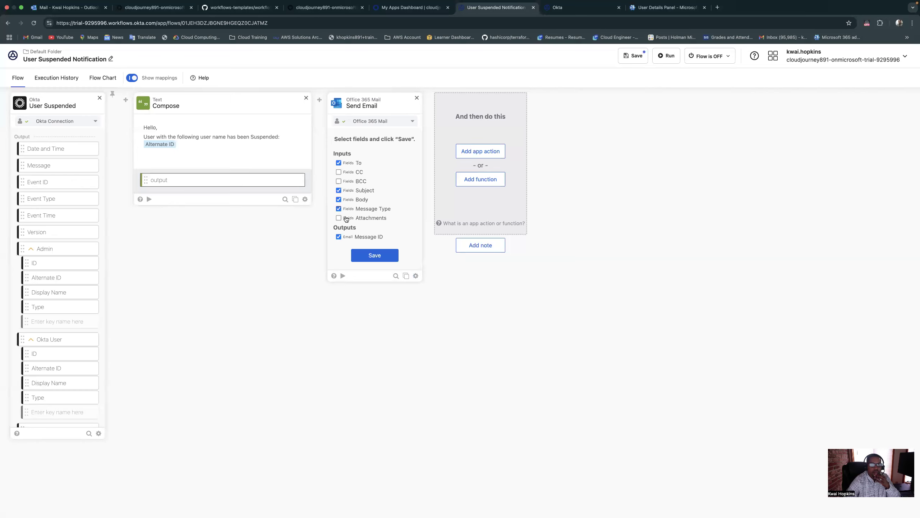
pyautogui.click(378, 259)
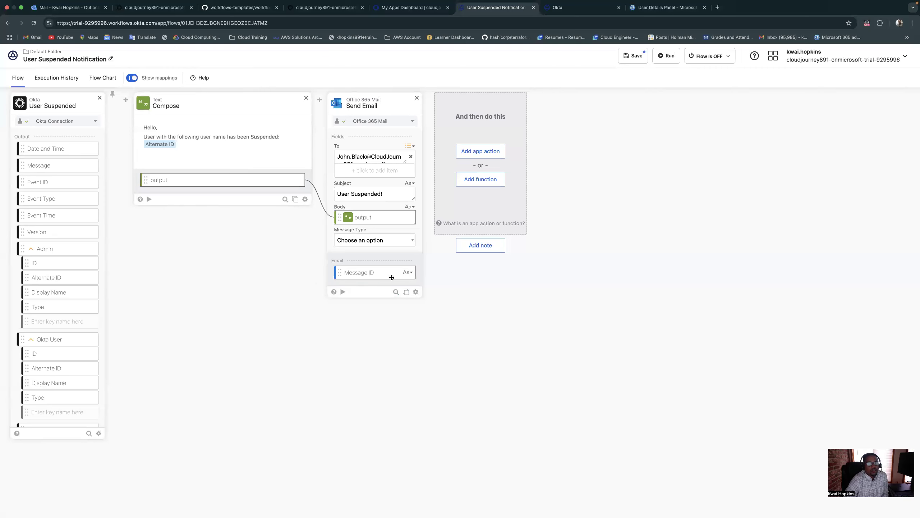
# Test the Send Email card with the body "Testing Suspended User" and switch to the Outlook inbox
pyautogui.click(343, 290)
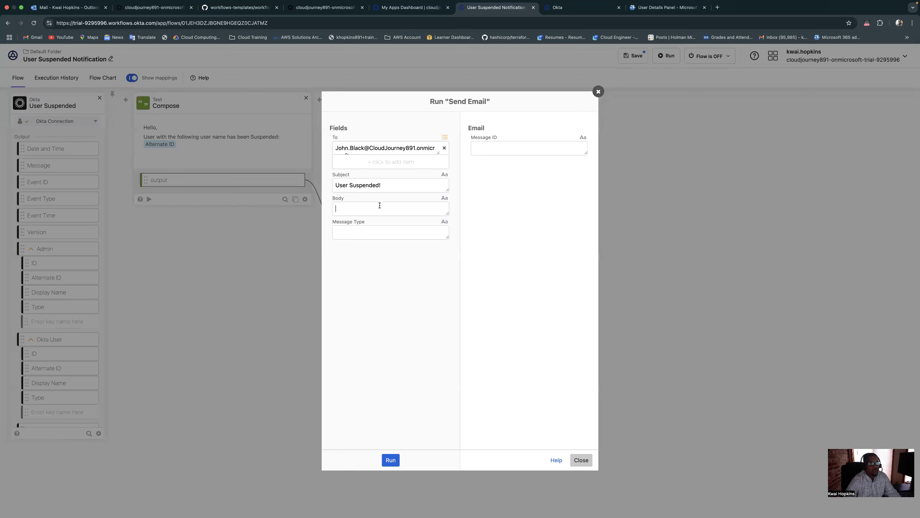
pyautogui.write('Testing')
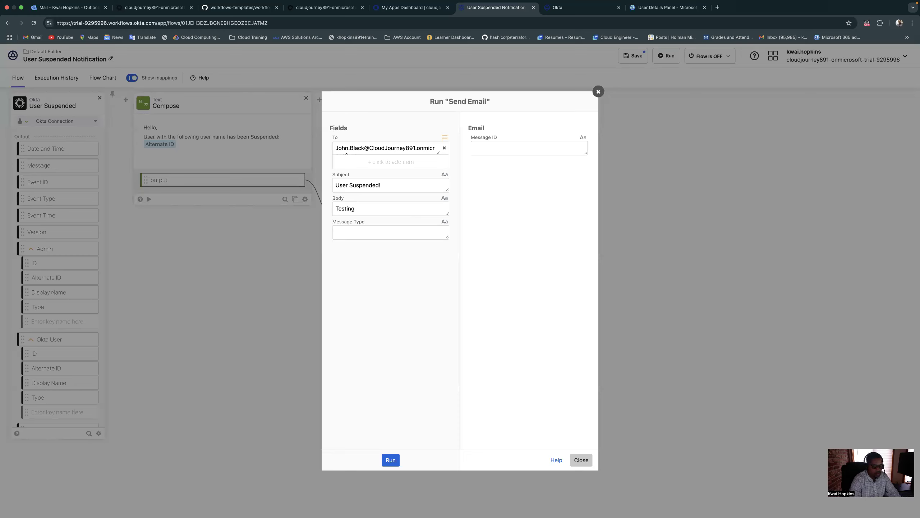
pyautogui.write(' Suspended User')
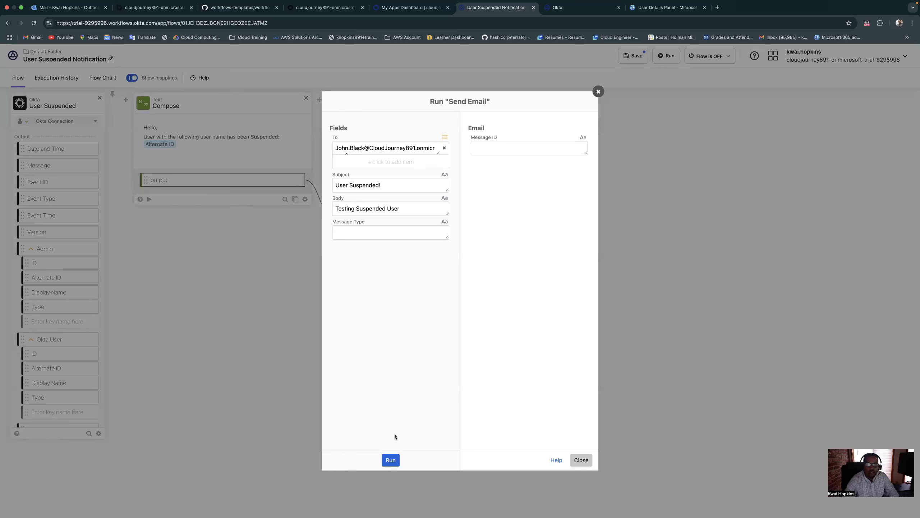
pyautogui.click(391, 461)
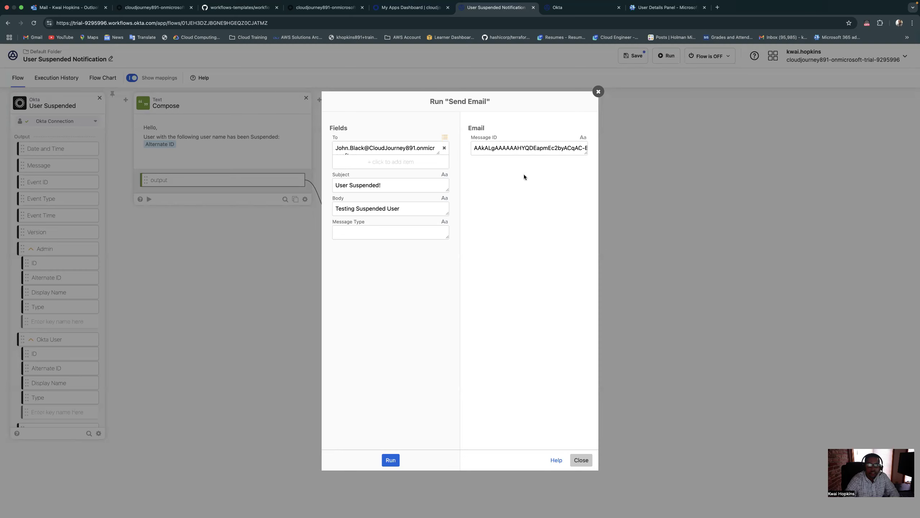
pyautogui.click(66, 7)
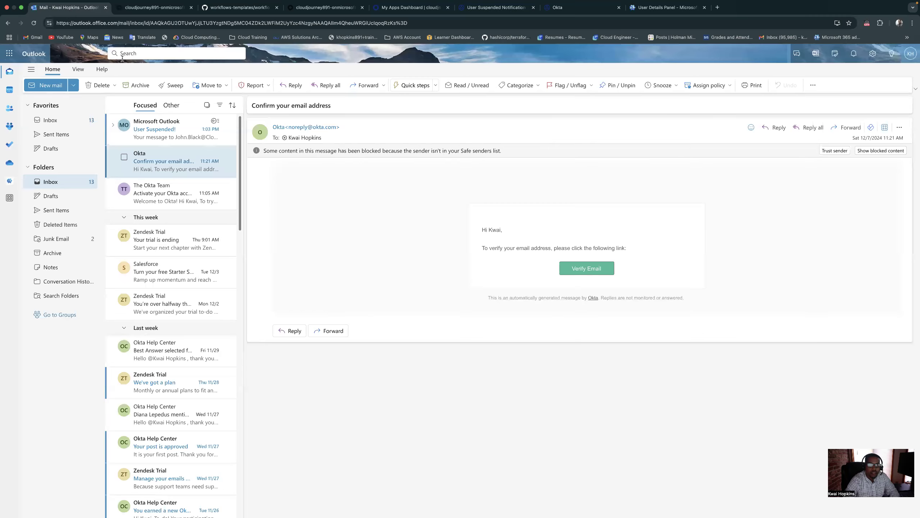
# Open the "User Suspended!" message from Microsoft Outlook in the inbox and read its delivery report
pyautogui.click(156, 134)
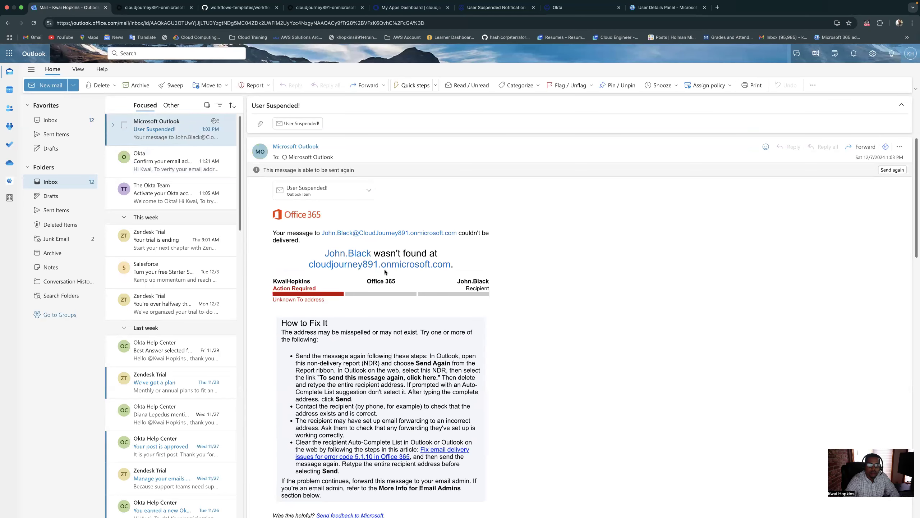
pyautogui.scroll(-1, 394, 266)
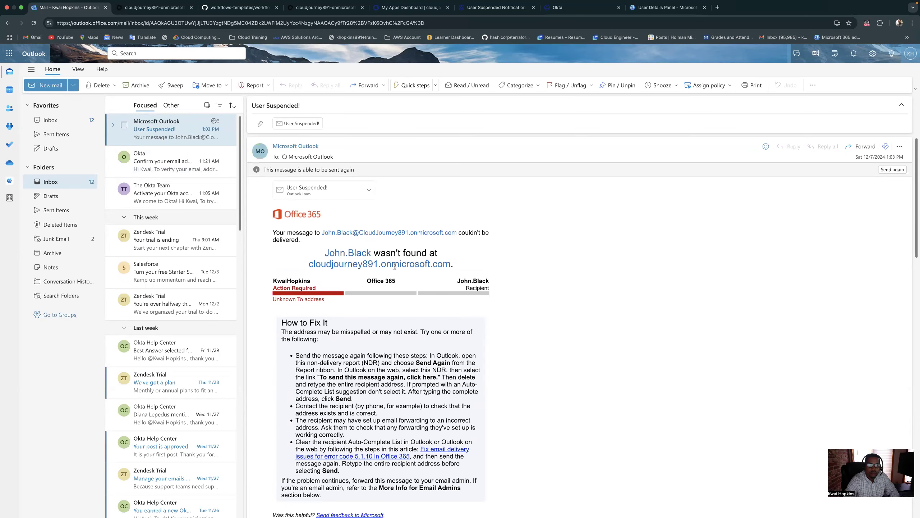
pyautogui.scroll(-2, 395, 266)
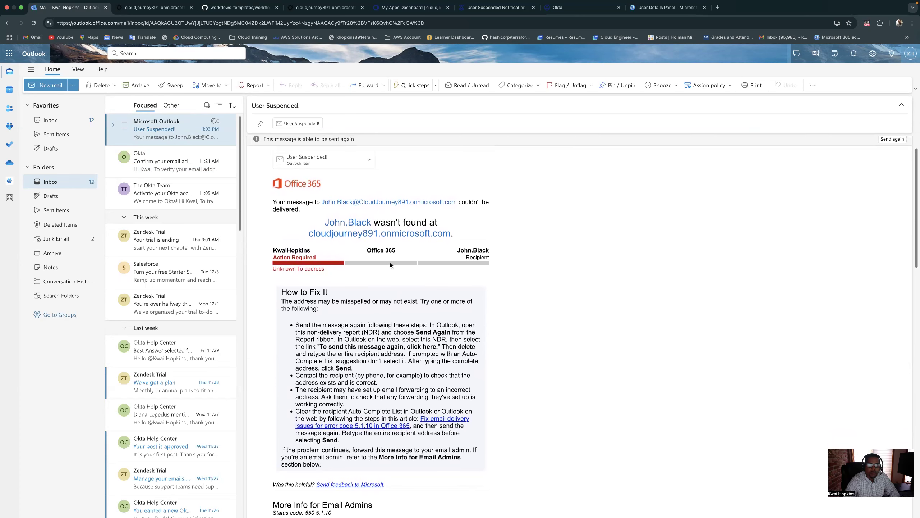
pyautogui.scroll(1, 393, 263)
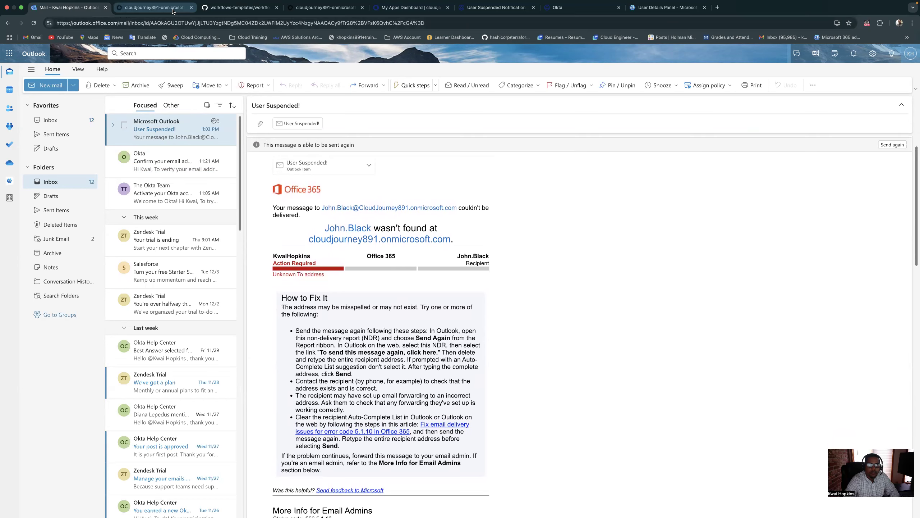
# Switch back to the User Suspended Notification flow, close the spare Okta Workflows home tab and check the Send Email test's recipient
pyautogui.click(586, 13)
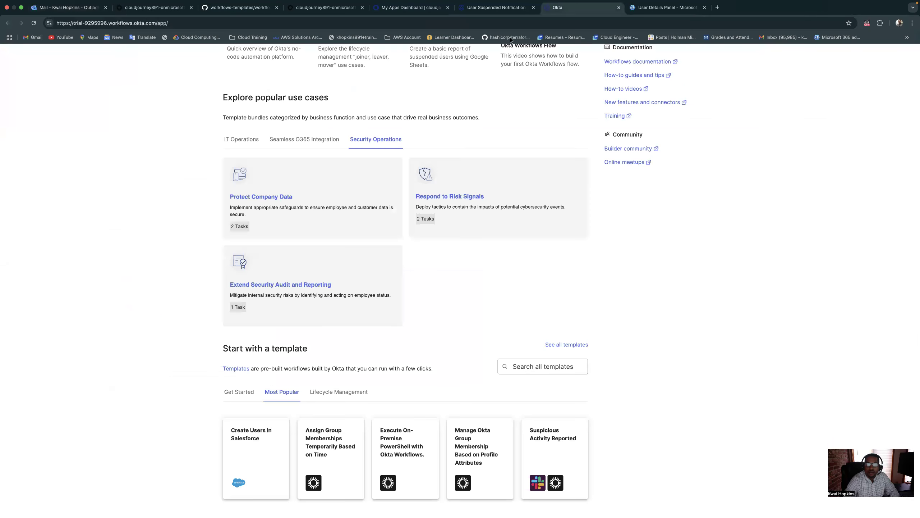
pyautogui.click(485, 8)
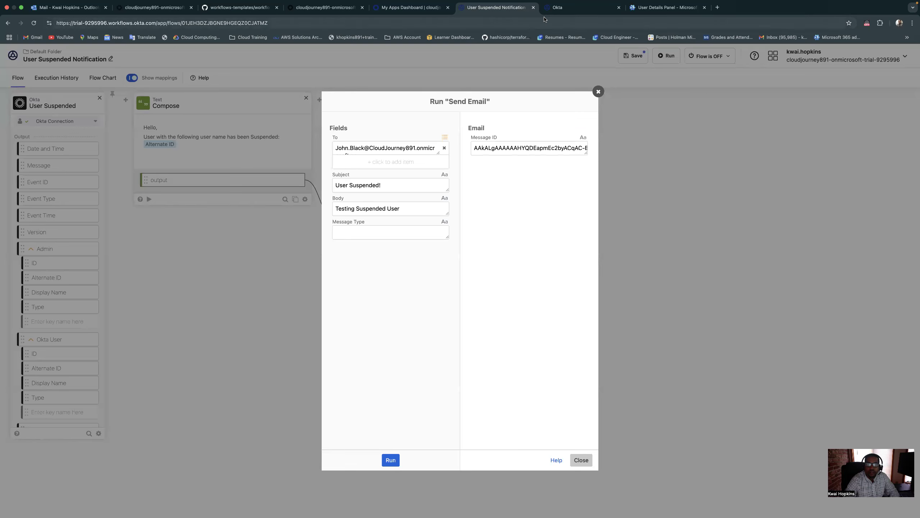
pyautogui.click(619, 7)
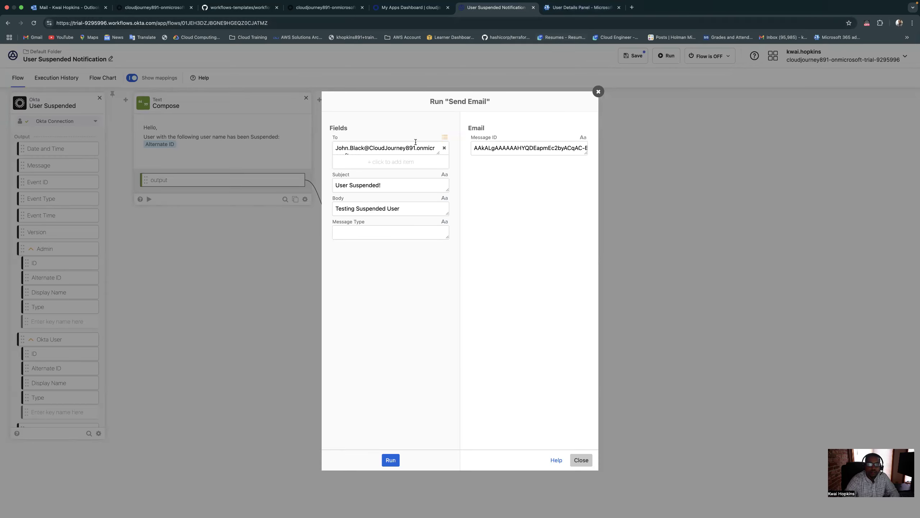
pyautogui.scroll(-1, 409, 149)
pyautogui.scroll(1, 408, 150)
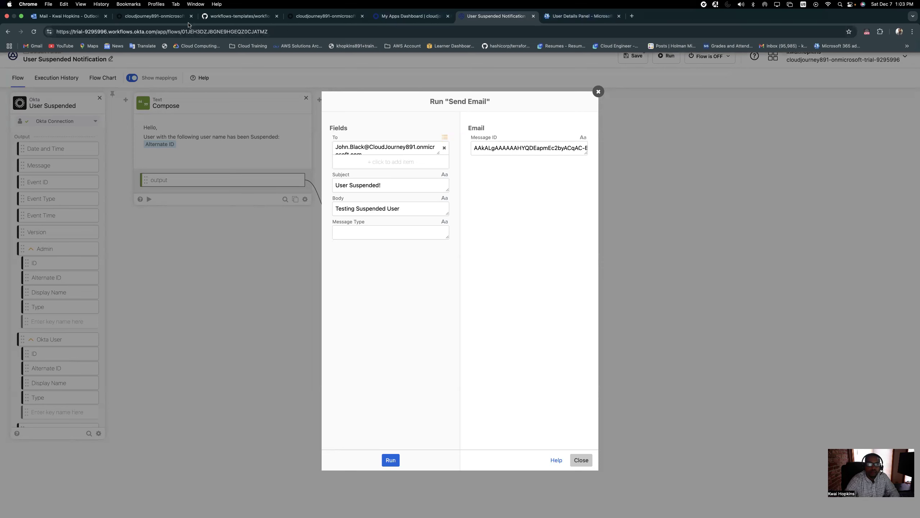
# Recheck the delivery report in Outlook and the test user's account details in Microsoft 365 admin center, and return to the flow
pyautogui.click(90, 19)
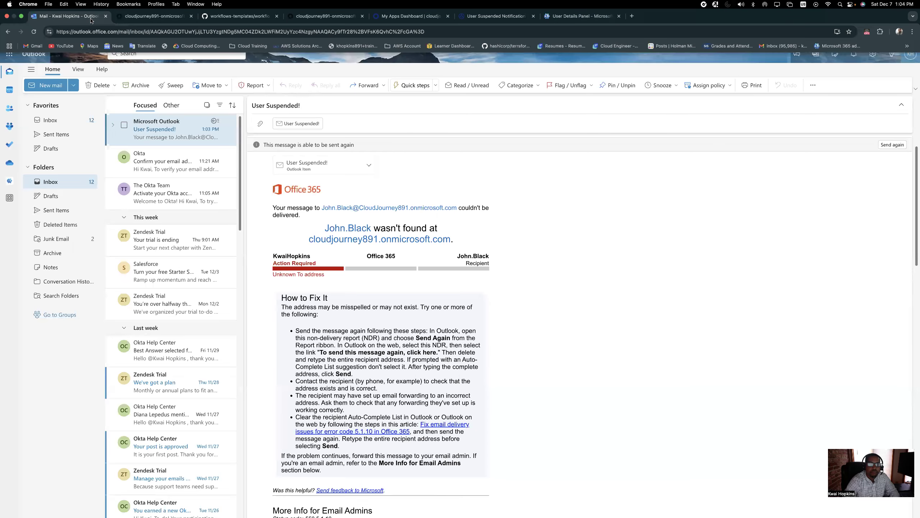
pyautogui.click(154, 16)
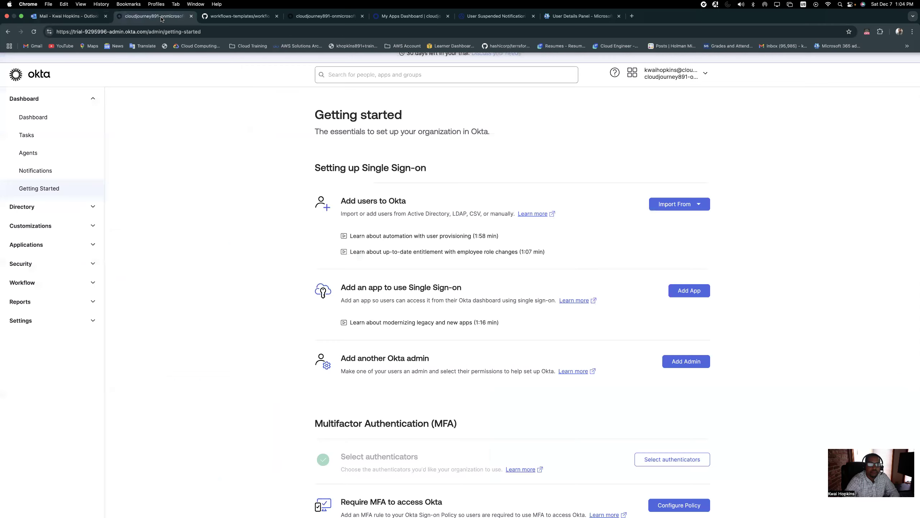
pyautogui.click(253, 17)
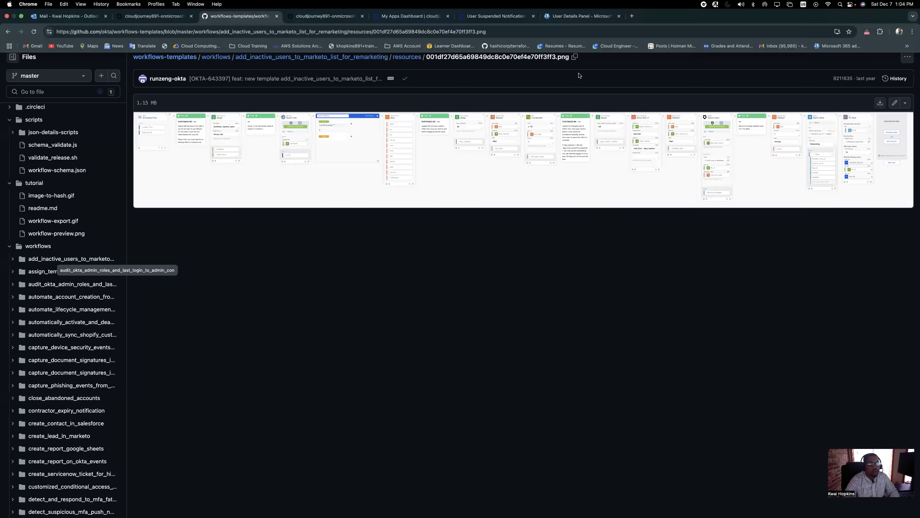
pyautogui.click(581, 17)
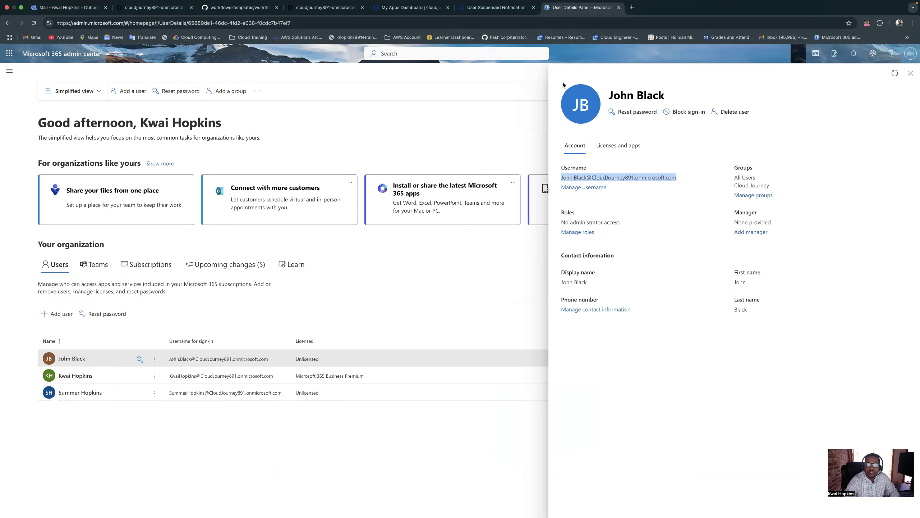
pyautogui.click(496, 8)
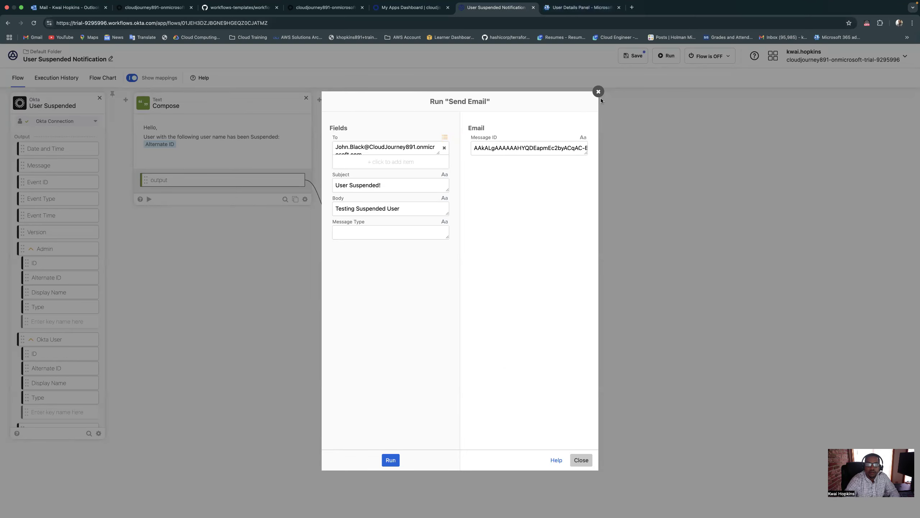
# Close the Send Email test, turn the saved flow on with all passing data saved, and open its execution history
pyautogui.click(599, 91)
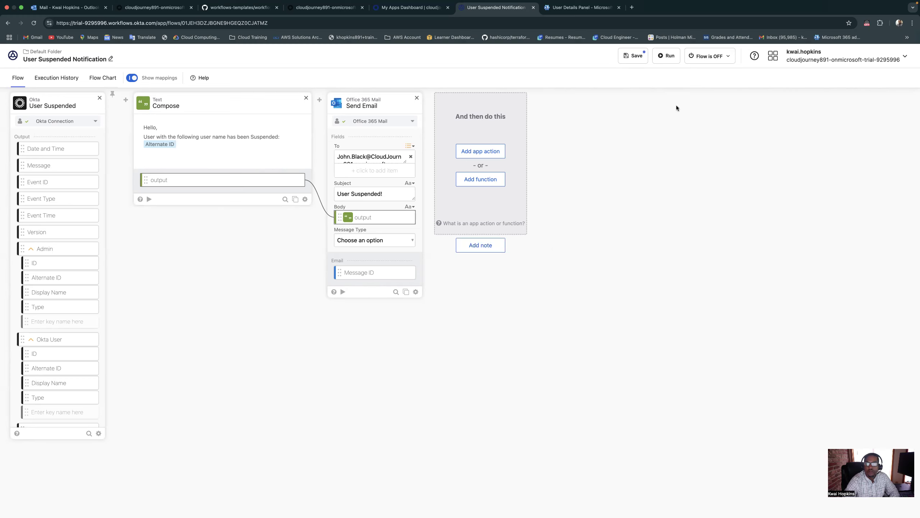
pyautogui.click(708, 57)
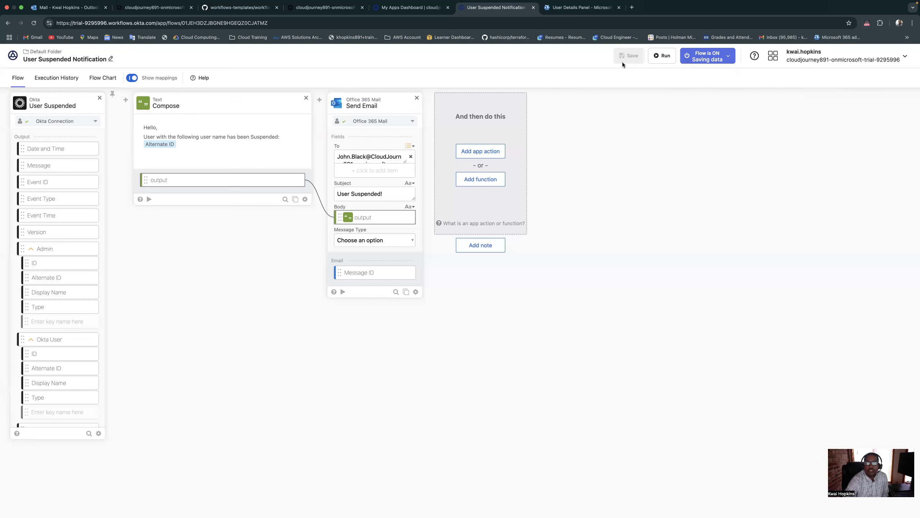
pyautogui.click(727, 57)
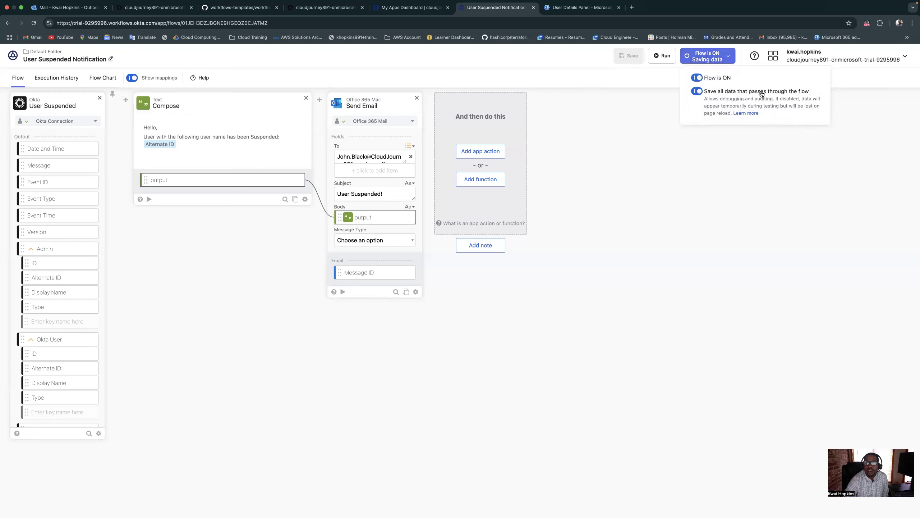
pyautogui.click(729, 58)
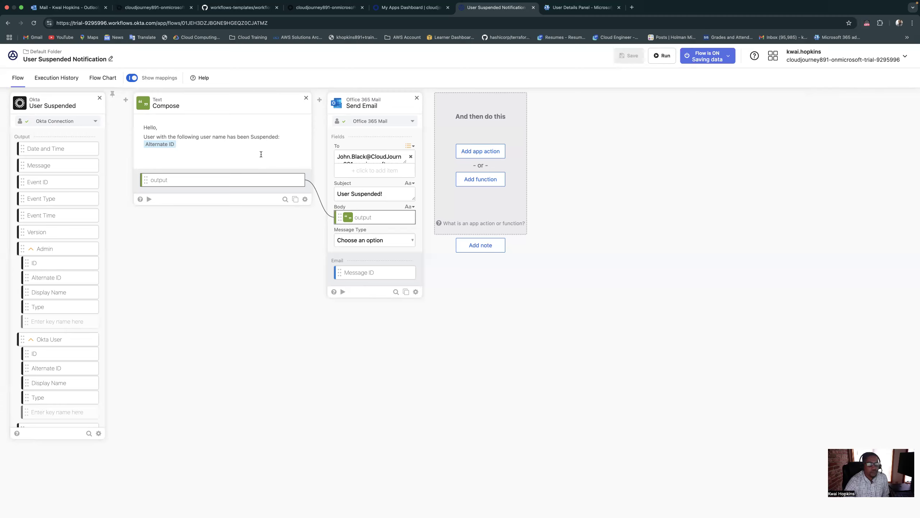
pyautogui.click(62, 81)
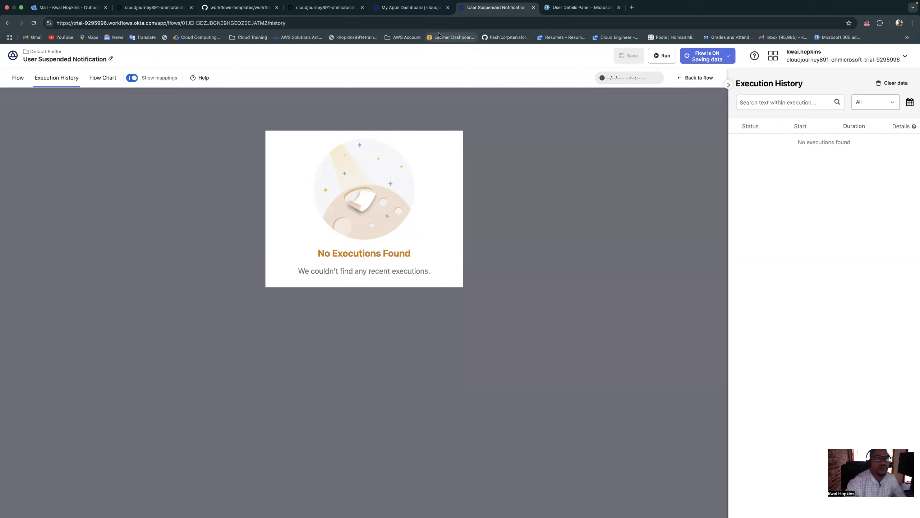
# Switch to the People list in the Okta admin console and reload it
pyautogui.click(324, 7)
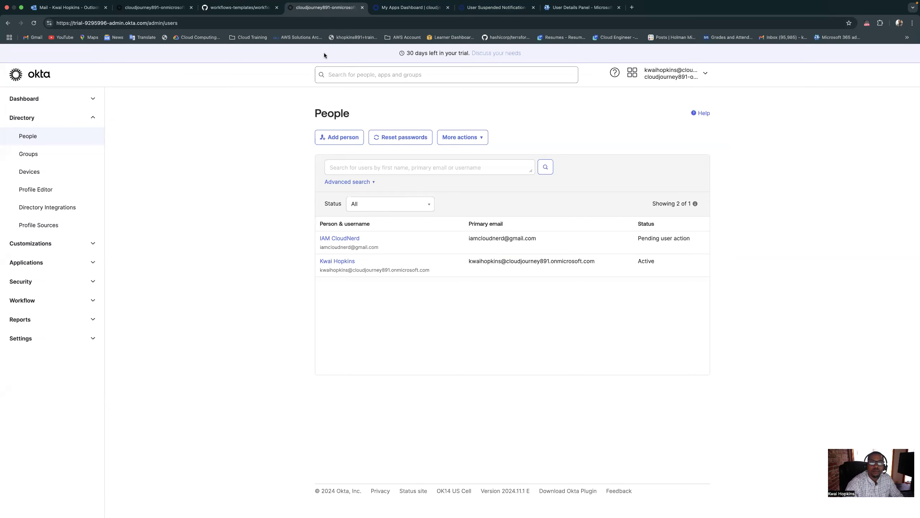
pyautogui.click(179, 8)
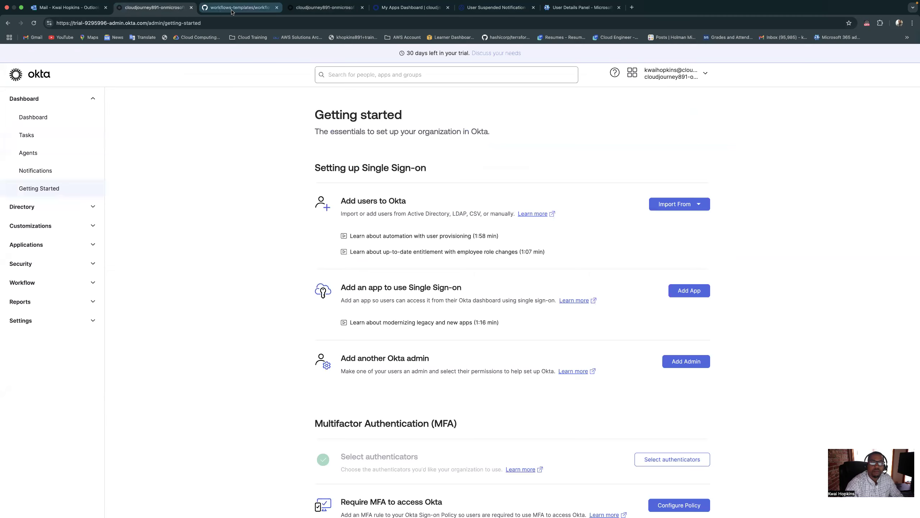
pyautogui.click(233, 11)
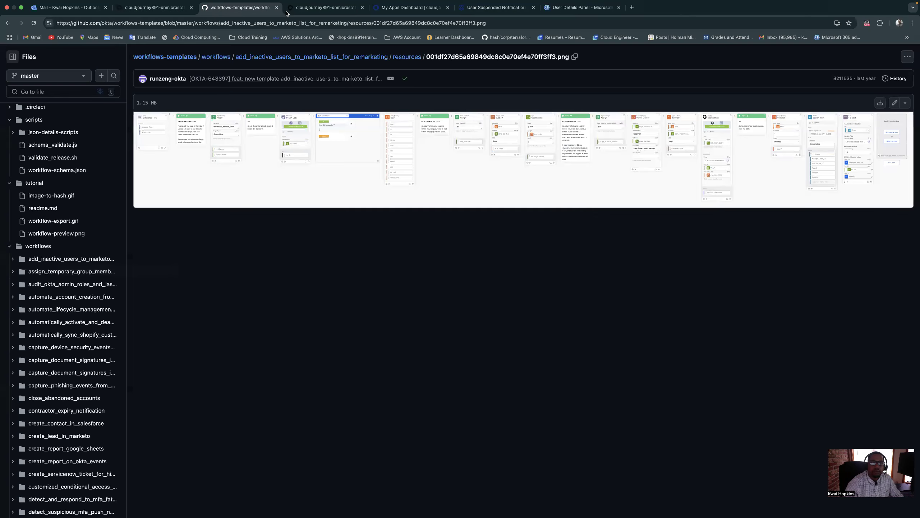
pyautogui.click(307, 12)
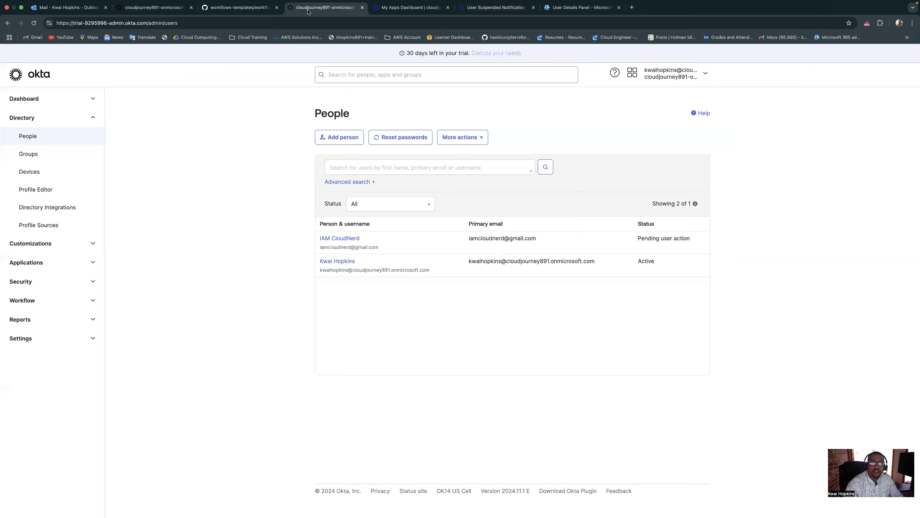
pyautogui.click(33, 24)
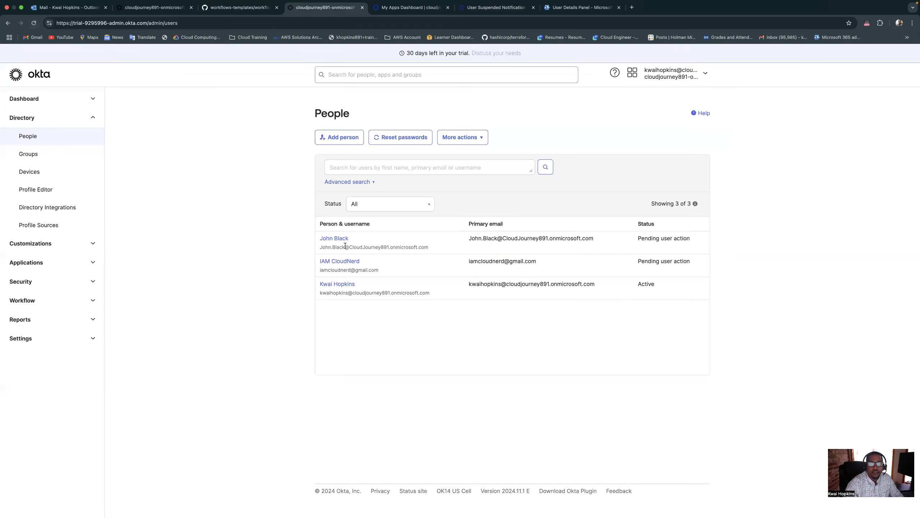
# Suspend the test user from their Okta profile
pyautogui.click(342, 241)
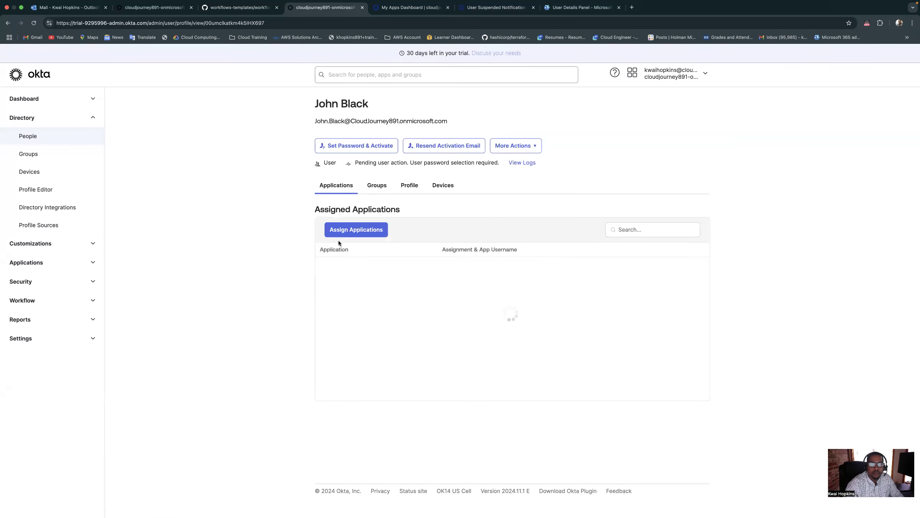
pyautogui.click(528, 147)
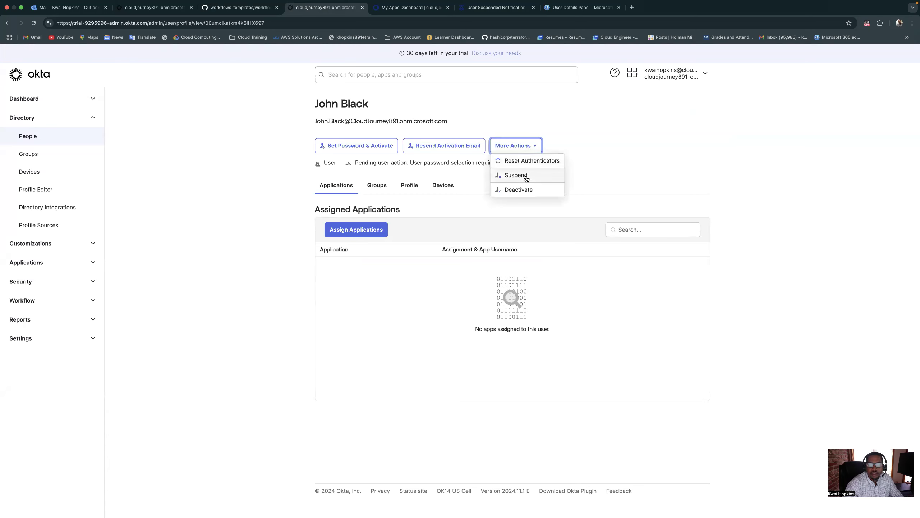
pyautogui.click(557, 183)
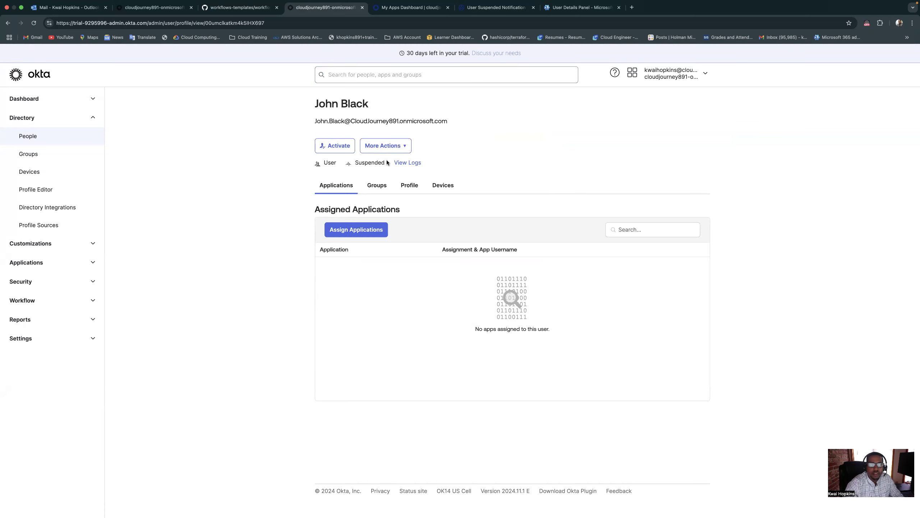
# Reload the test user's profile and open the newest "User Suspended!" message in the Outlook inbox
pyautogui.click(33, 23)
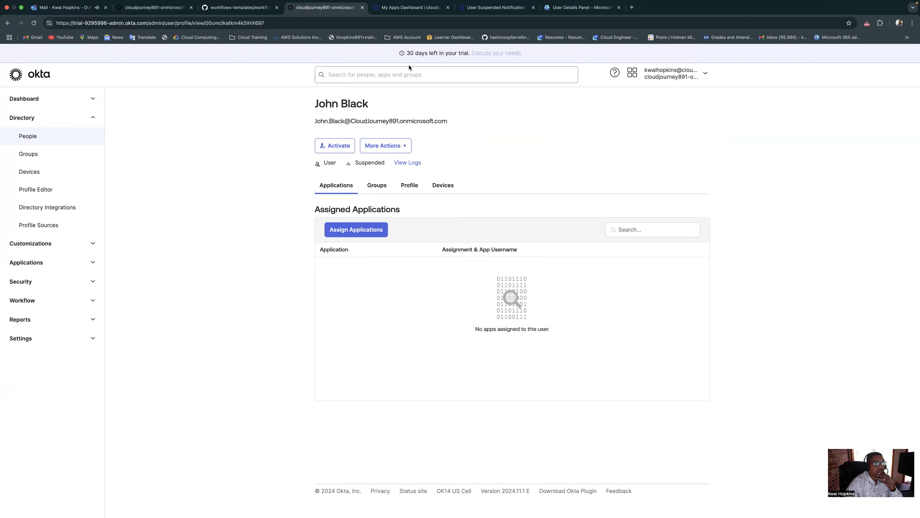
pyautogui.click(71, 11)
pyautogui.click(167, 130)
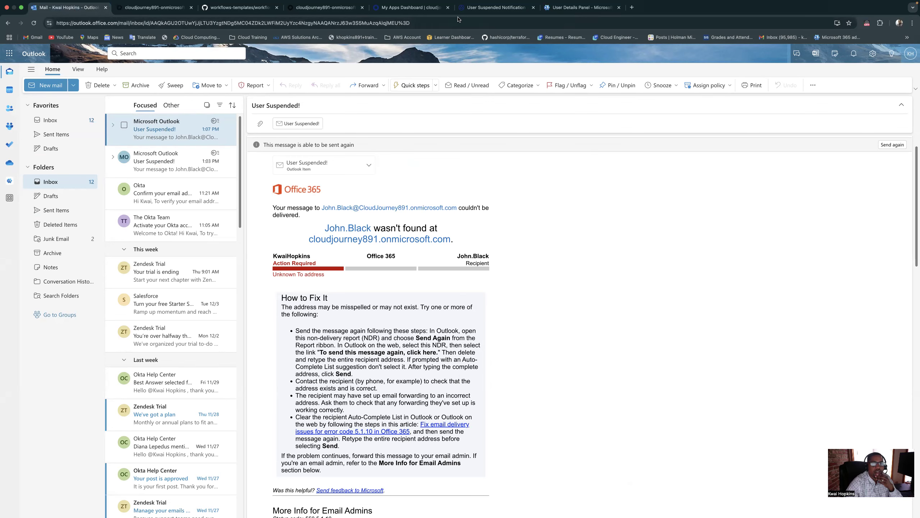
# Reload the User Suspended Notification flow and examine the User Suspended event's output in its execution history
pyautogui.click(493, 10)
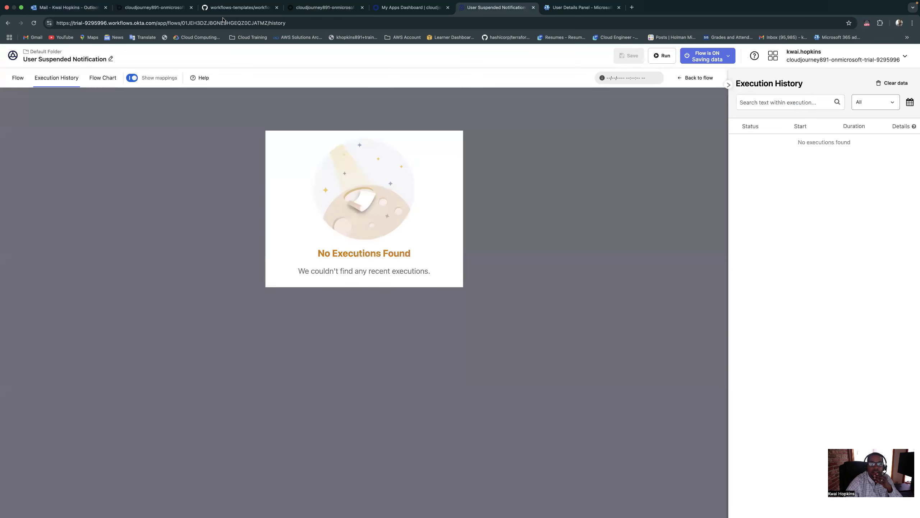
pyautogui.click(23, 79)
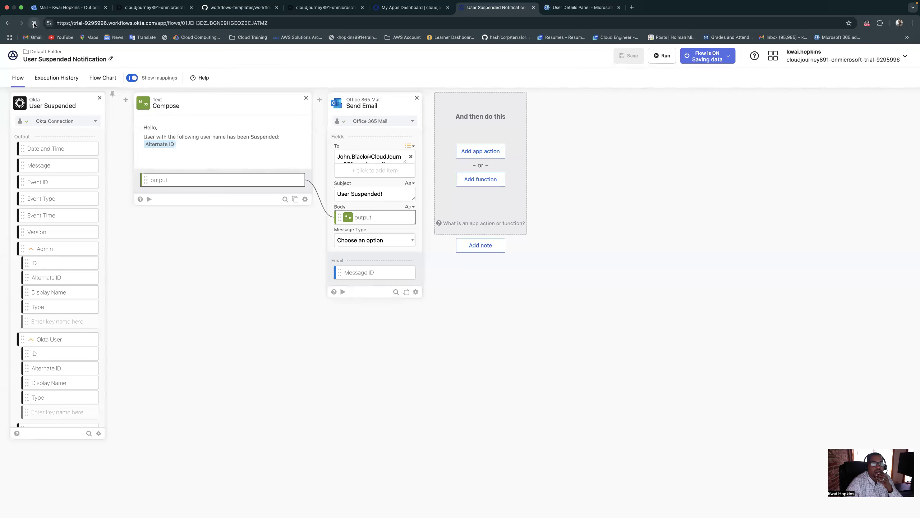
pyautogui.click(35, 24)
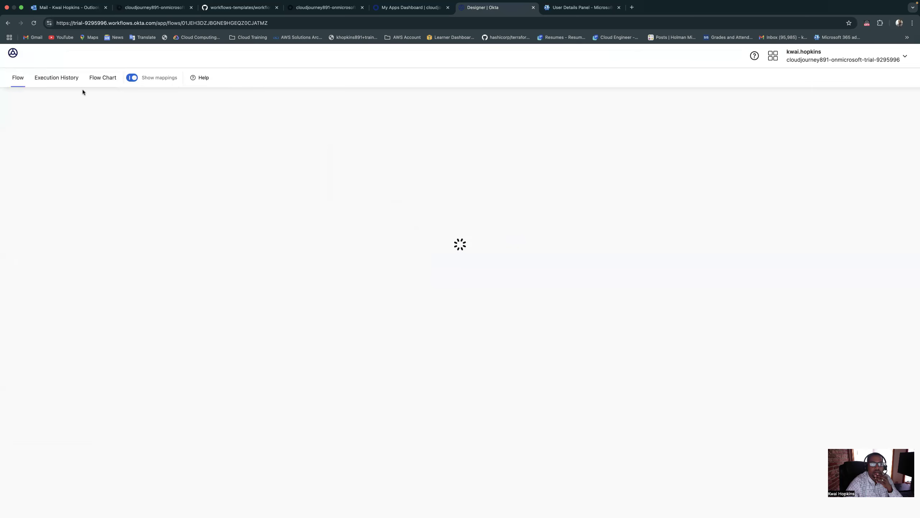
pyautogui.click(67, 79)
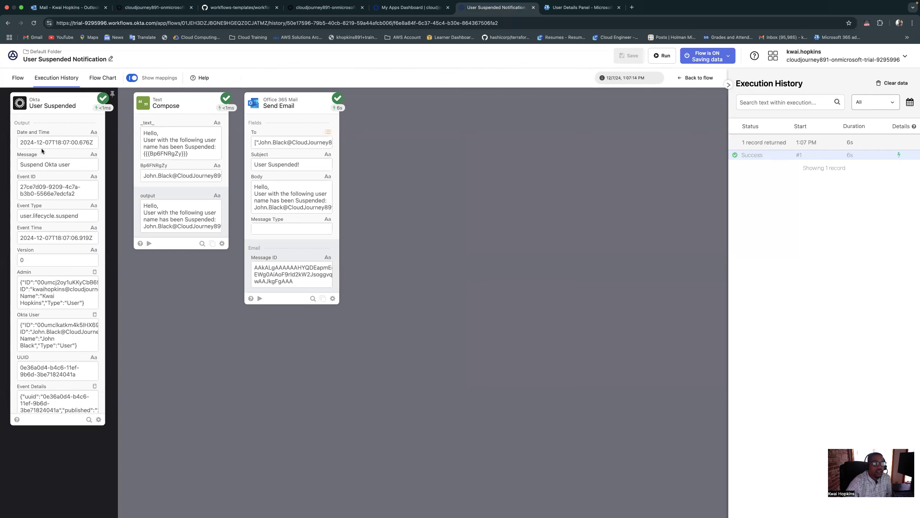
pyautogui.scroll(-3, 43, 214)
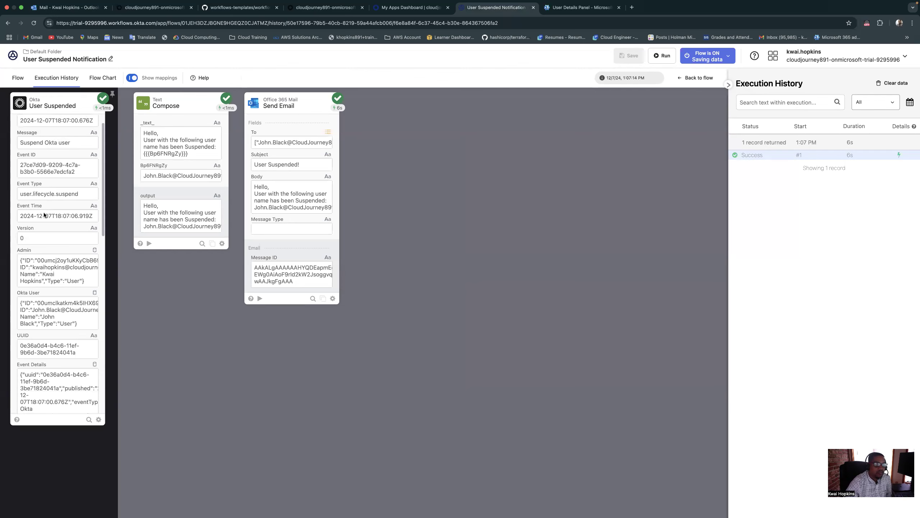
pyautogui.scroll(-5, 44, 214)
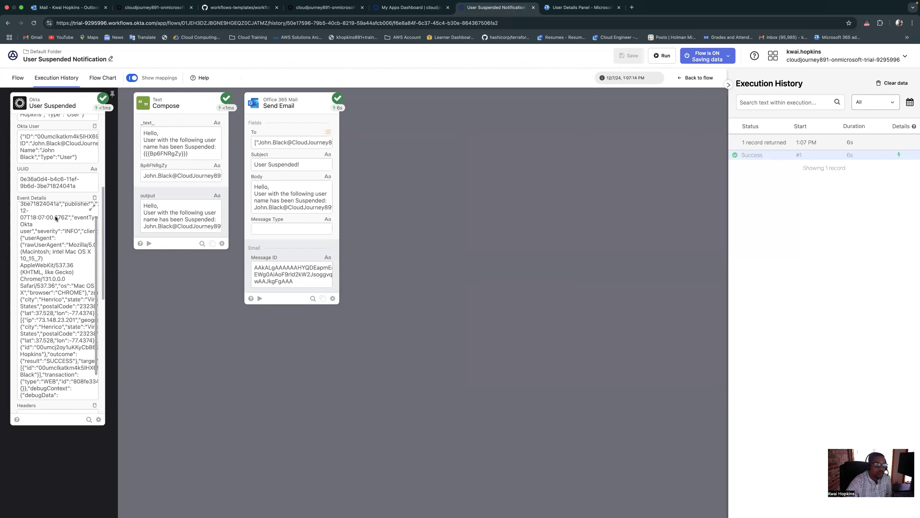
pyautogui.scroll(3, 56, 215)
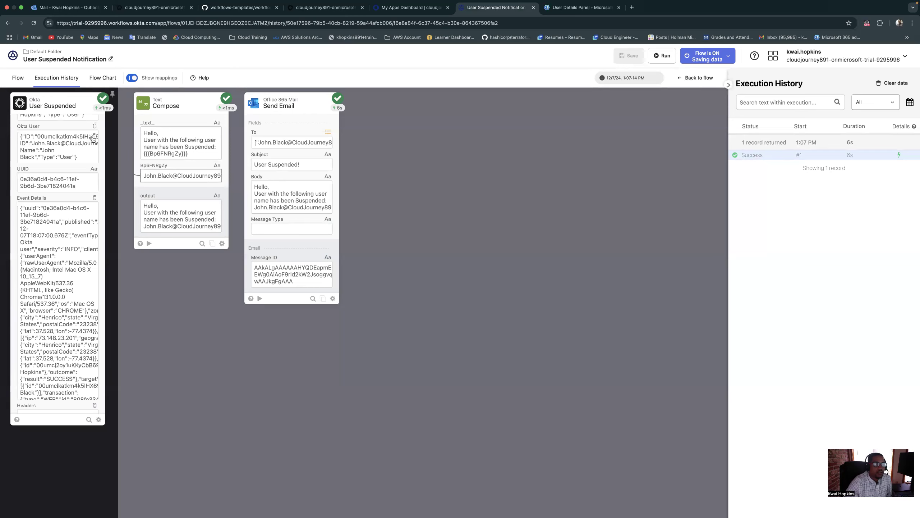
# Examine the Okta User details output by the User Suspended event in the execution history
pyautogui.click(93, 137)
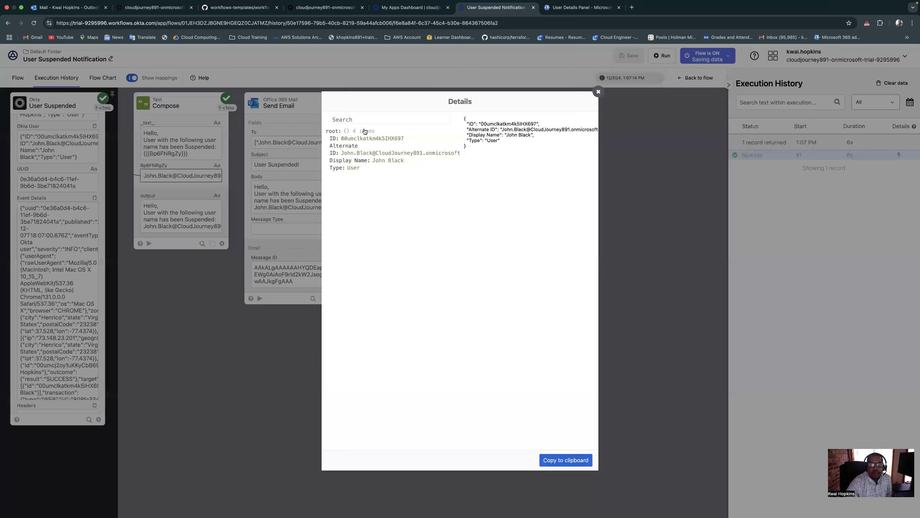
pyautogui.click(598, 92)
pyautogui.moveTo(64, 148)
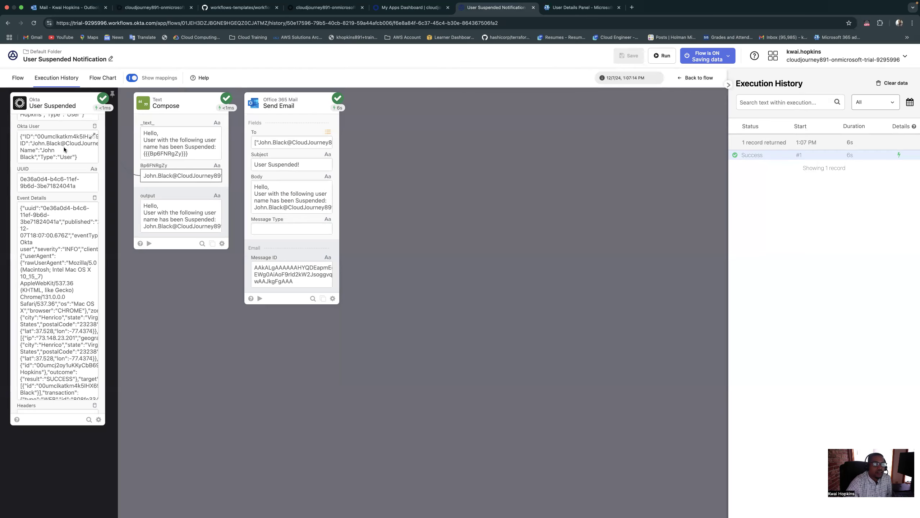
pyautogui.click(94, 138)
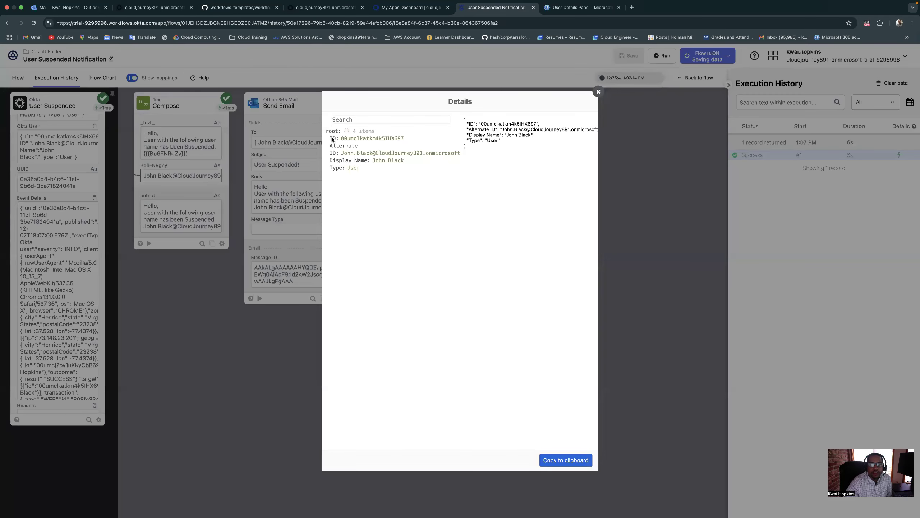
pyautogui.click(599, 91)
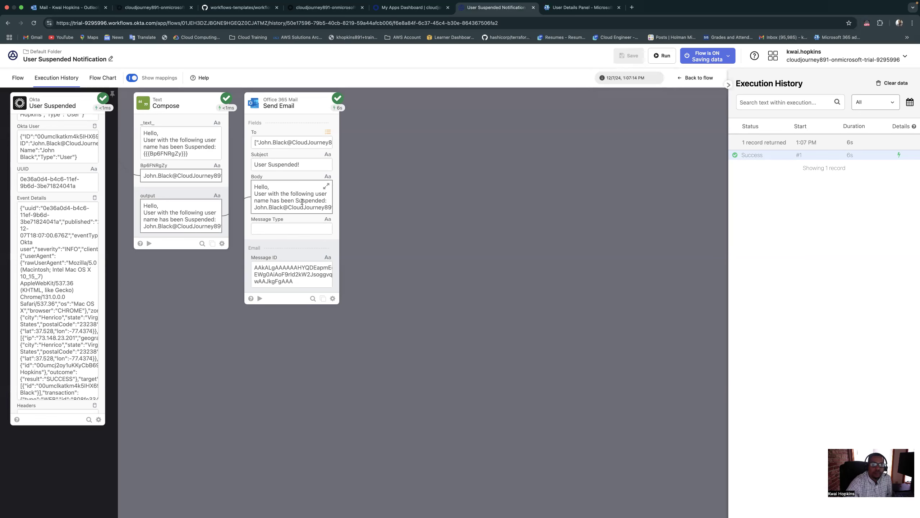
# Review the "User Suspended!" non-delivery report in Outlook and copy the recipient's e-mail address from it
pyautogui.click(73, 8)
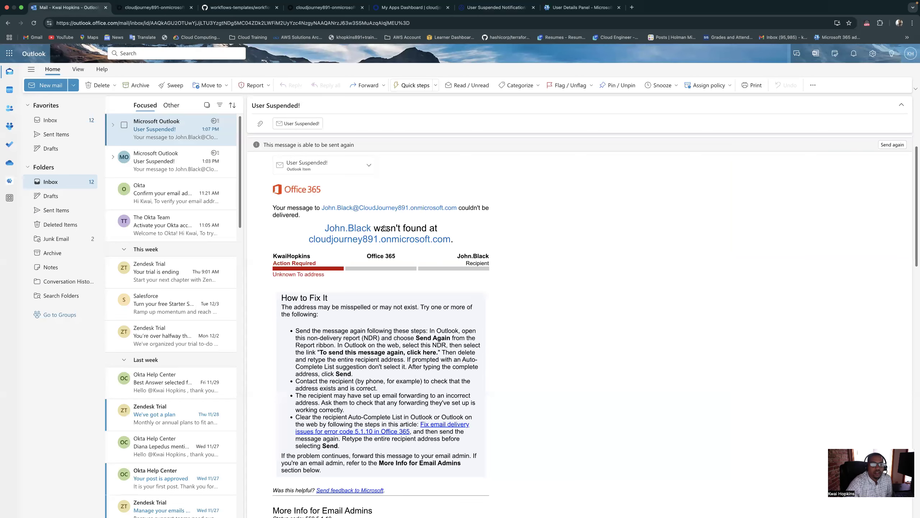
pyautogui.scroll(-3, 388, 230)
pyautogui.scroll(5, 388, 232)
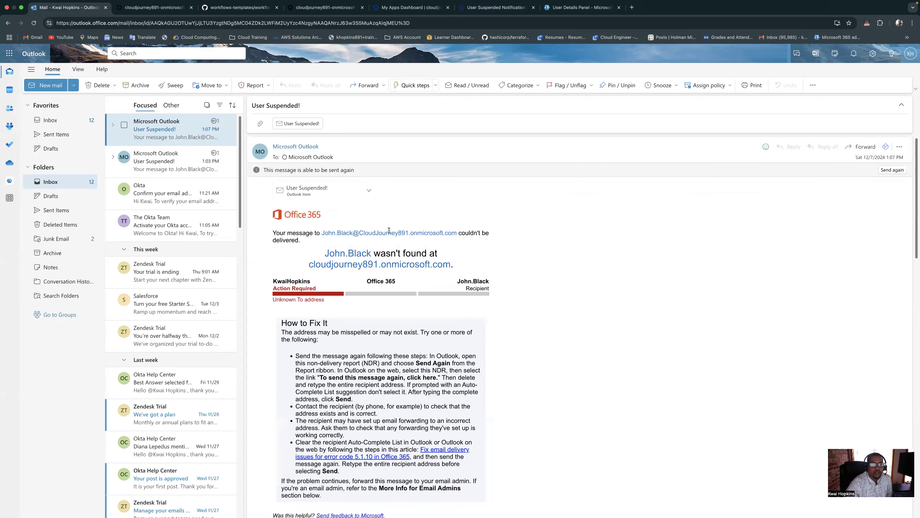
pyautogui.moveTo(322, 232); pyautogui.dragTo(456, 233)
pyautogui.rightClick(457, 232)
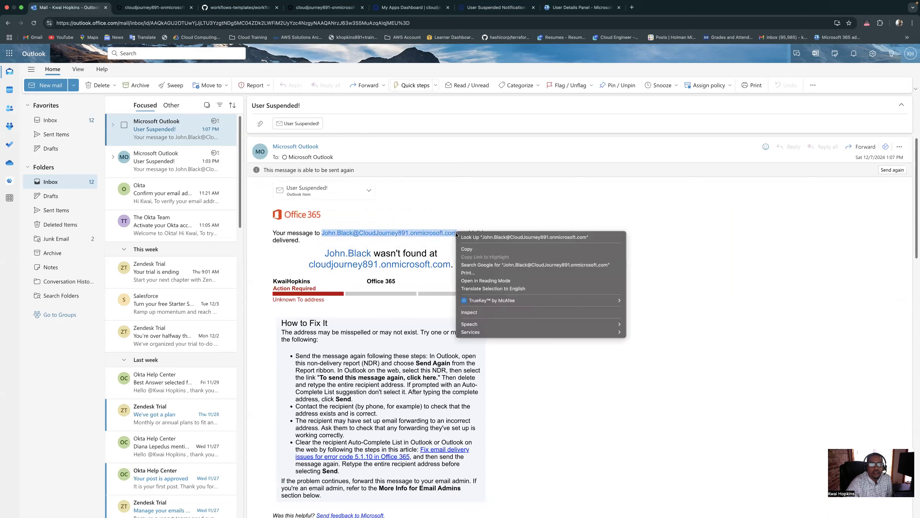
pyautogui.click(468, 249)
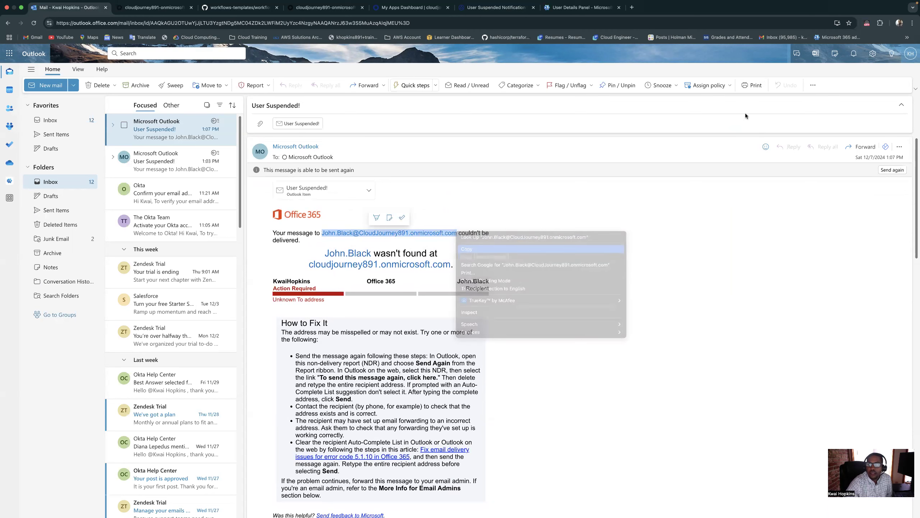
# Try to open the test user's mailbox from the current Outlook account using the copied address
pyautogui.click(911, 54)
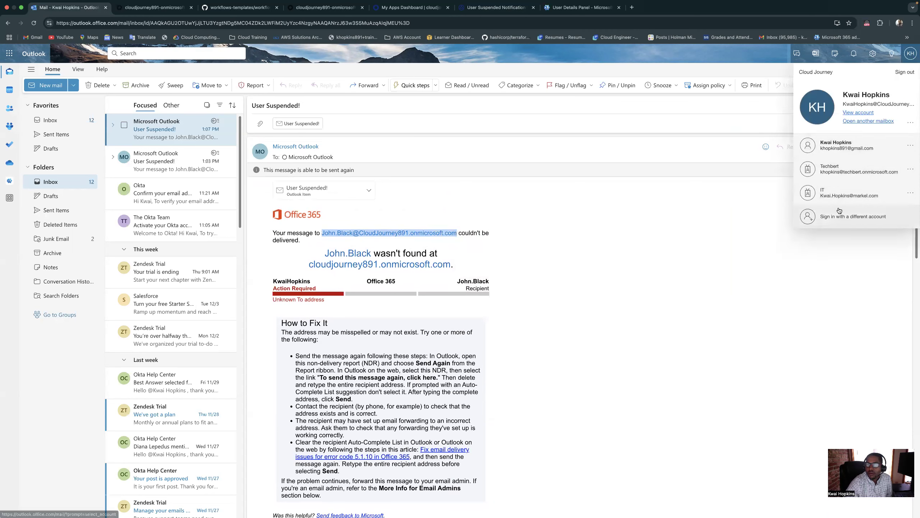
pyautogui.click(878, 123)
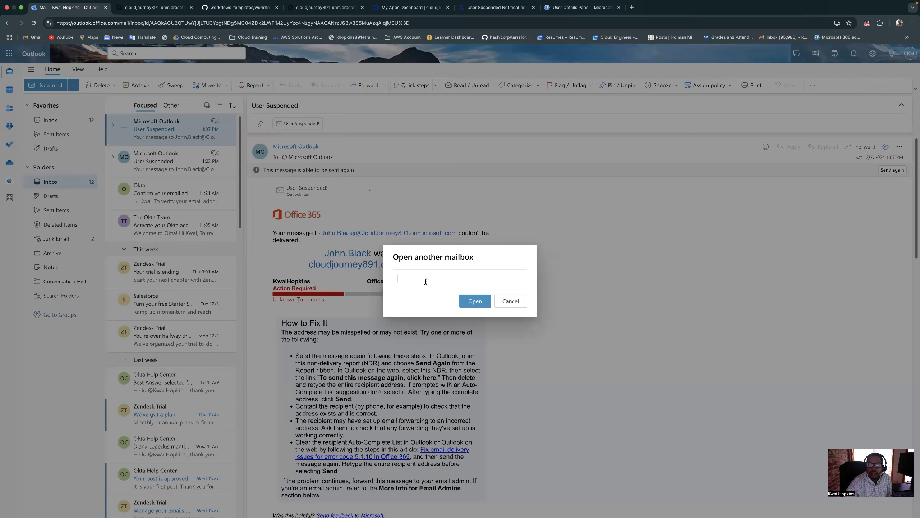
pyautogui.rightClick(426, 282)
pyautogui.click(444, 341)
pyautogui.click(477, 302)
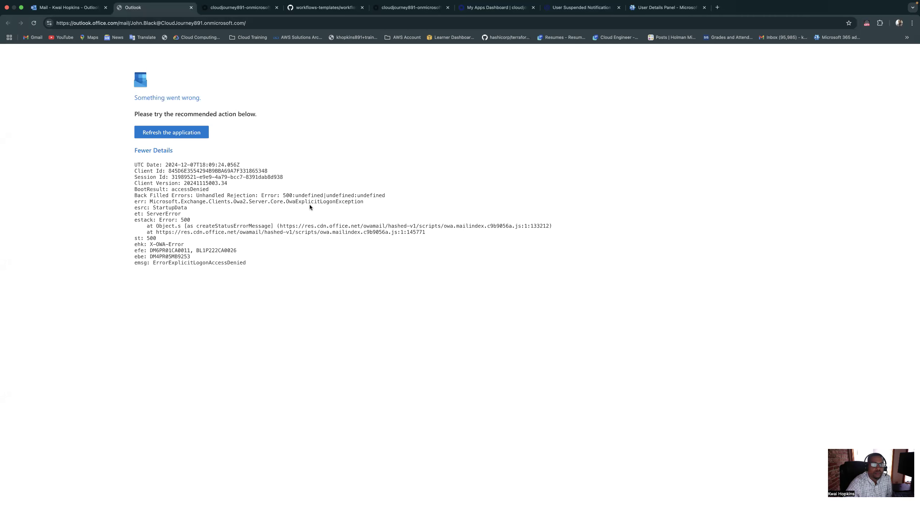
pyautogui.press('super+w')
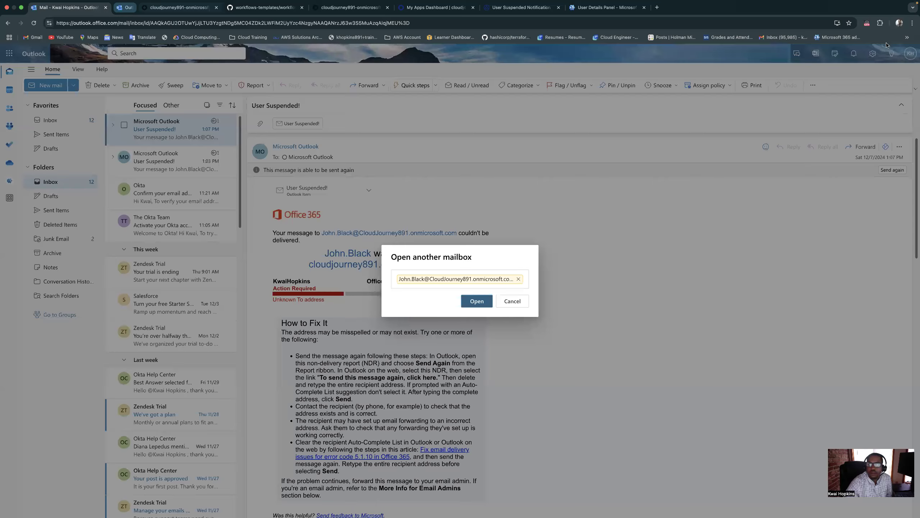
pyautogui.press('Escape')
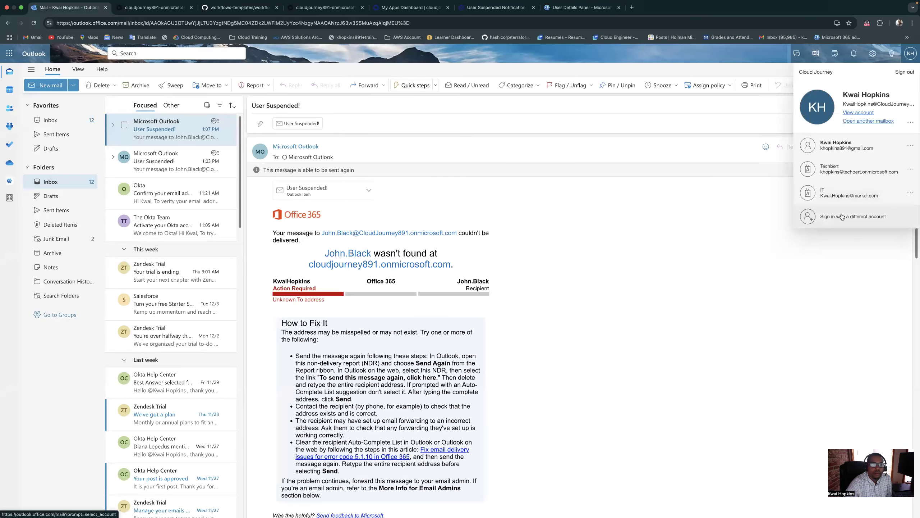
# Start signing in to Outlook with a different account, replacing the suggested address with the copied test user's e-mail
pyautogui.click(841, 217)
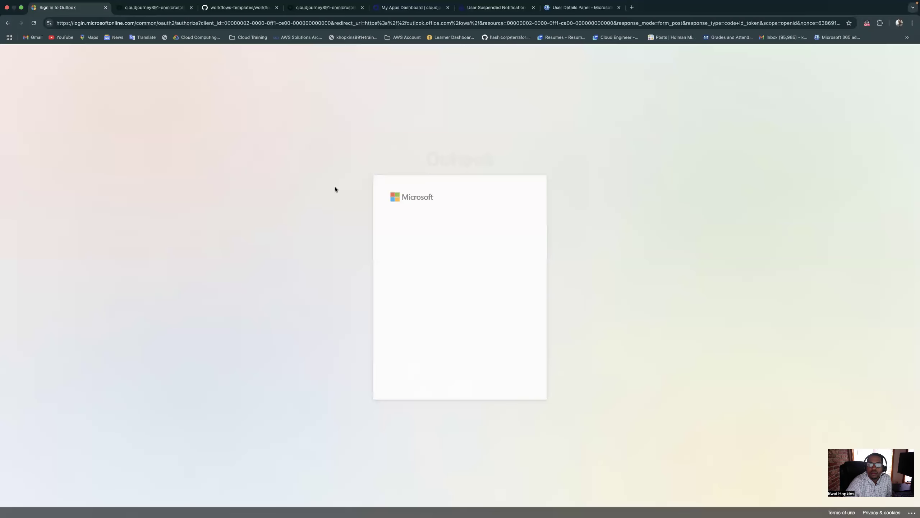
pyautogui.click(432, 369)
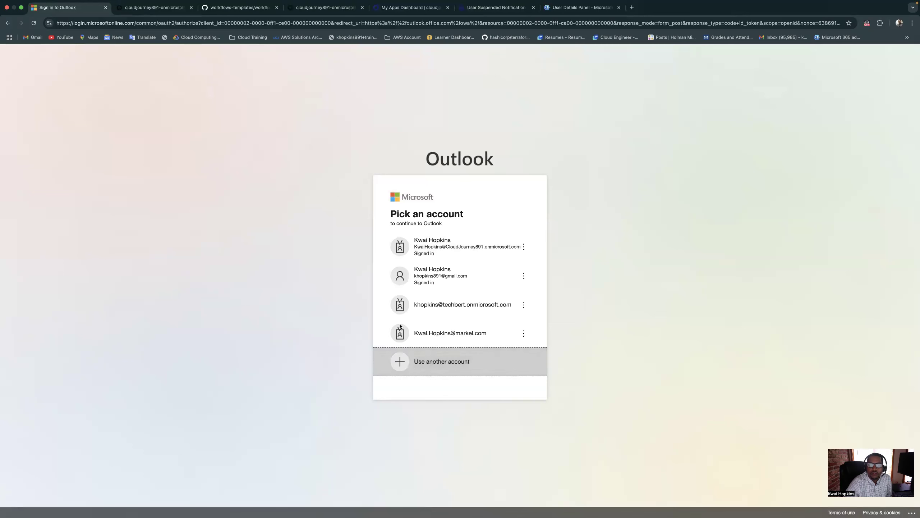
pyautogui.rightClick(441, 263)
pyautogui.click(468, 255)
pyautogui.click(466, 267)
pyautogui.tripleClick(431, 267)
pyautogui.rightClick(398, 268)
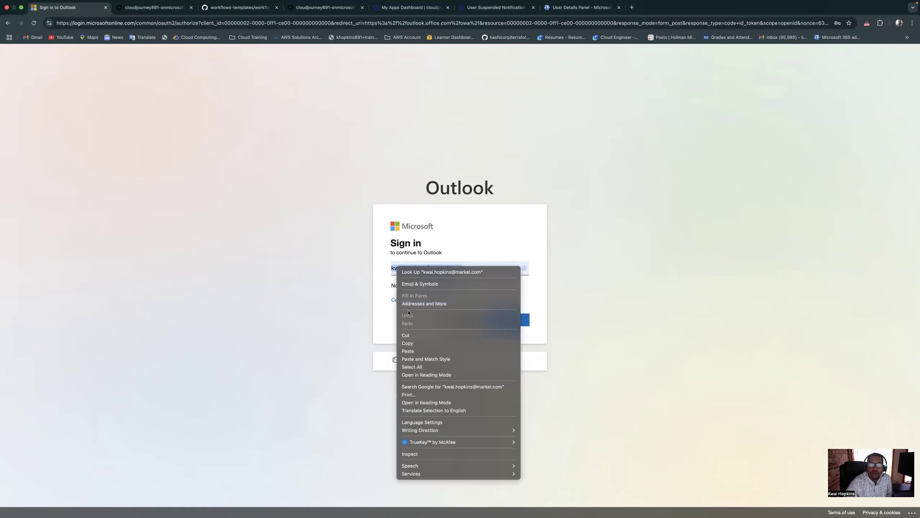
pyautogui.click(418, 350)
pyautogui.click(505, 320)
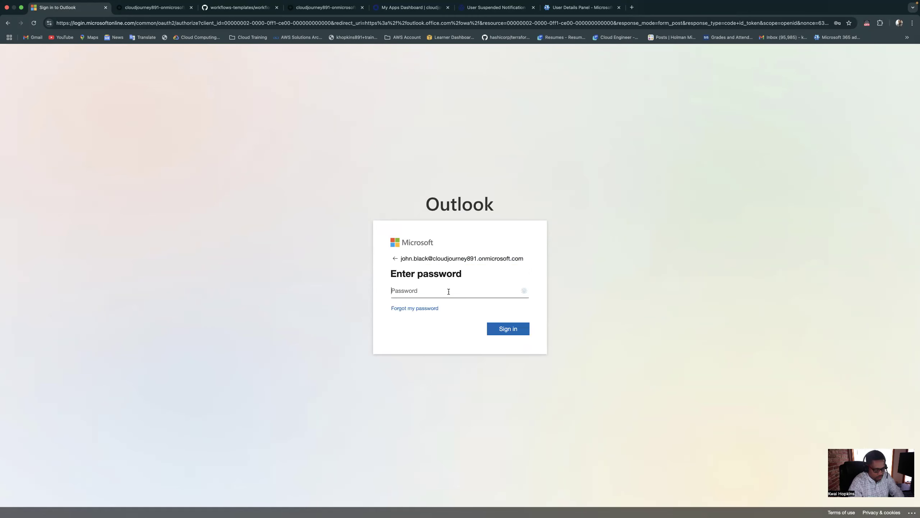
# Sign in with the test user's account password, postponing the Microsoft Authenticator setup, and refresh the Outlook application
pyautogui.write('•••••••••••')
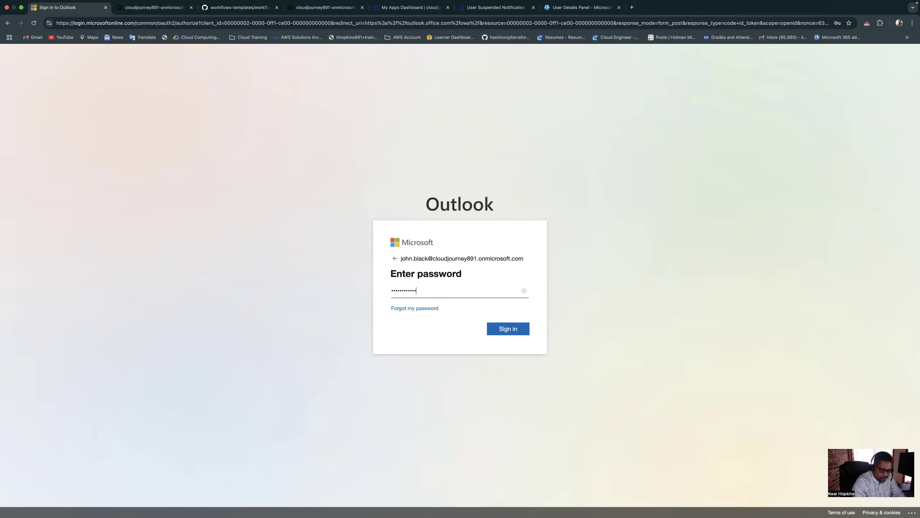
pyautogui.press('Return')
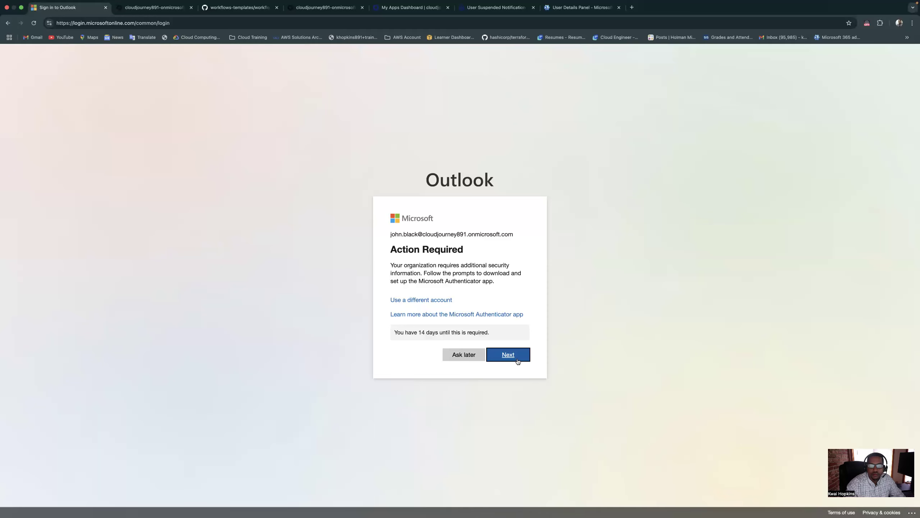
pyautogui.click(463, 357)
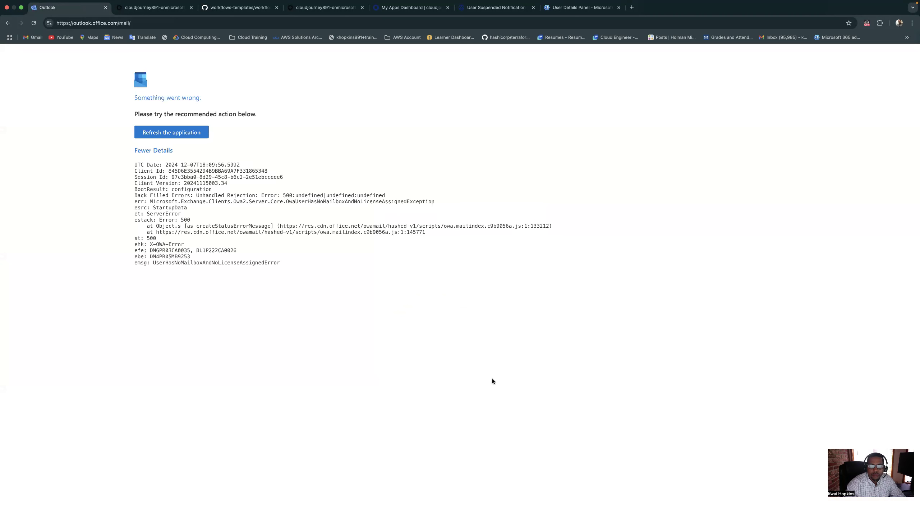
pyautogui.click(174, 133)
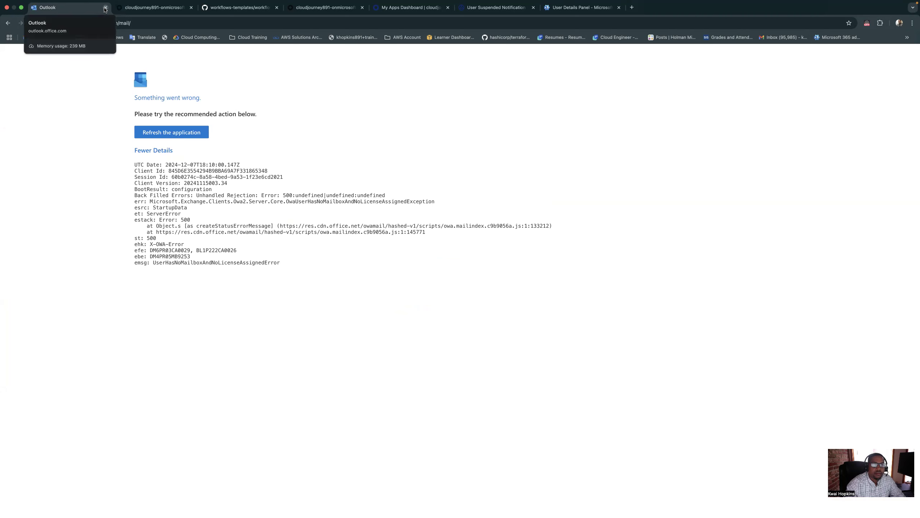
# Close Outlook and return to the design view of the User Suspended Notification flow in Okta Workflows
pyautogui.click(105, 7)
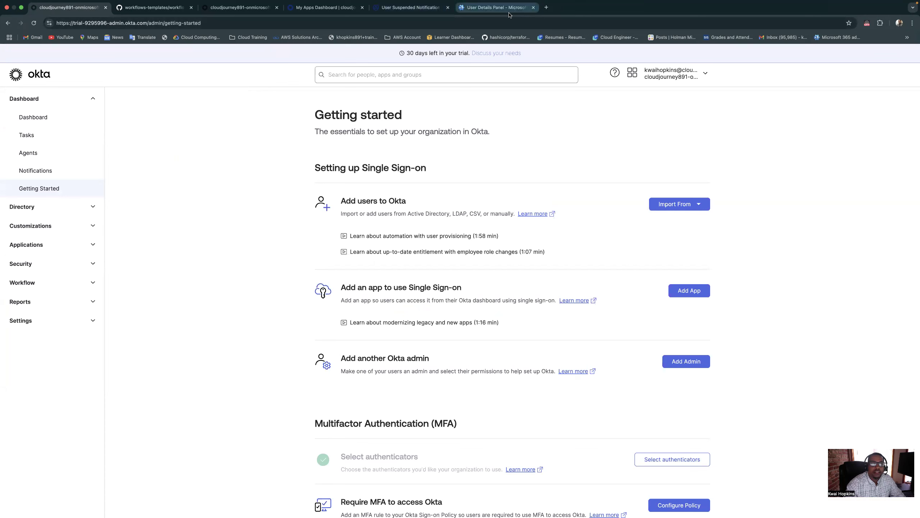
pyautogui.click(407, 14)
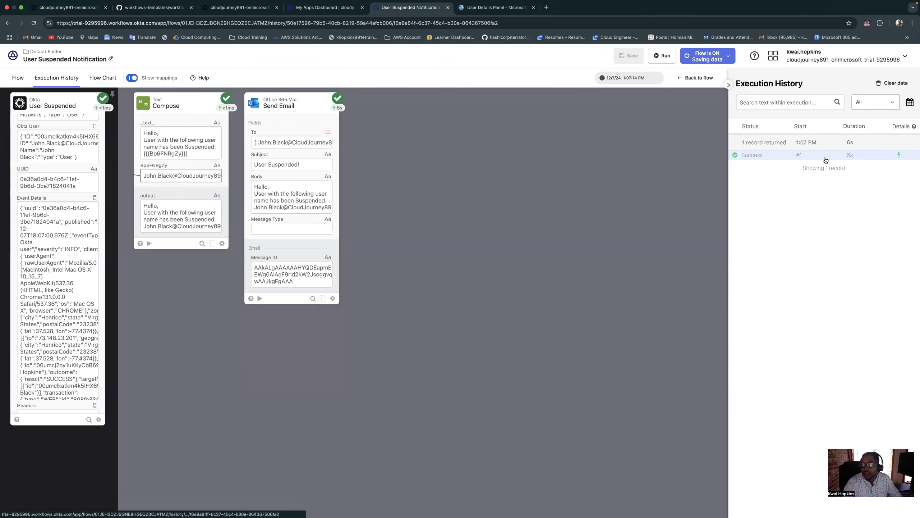
pyautogui.click(18, 78)
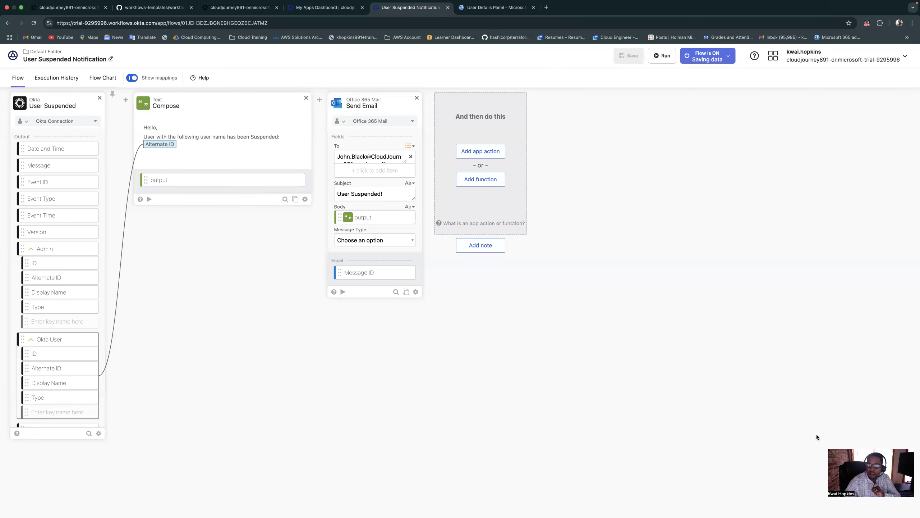
pyautogui.hotkey('ctrl', 'Left')
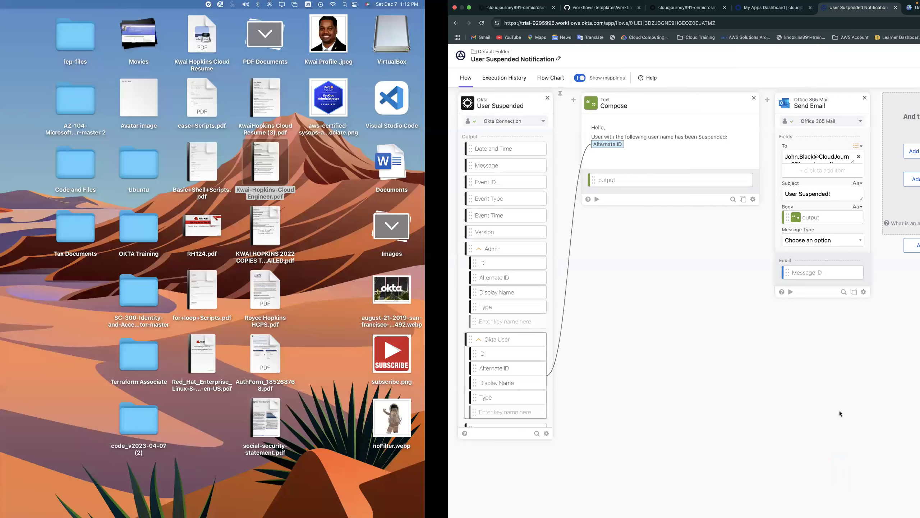